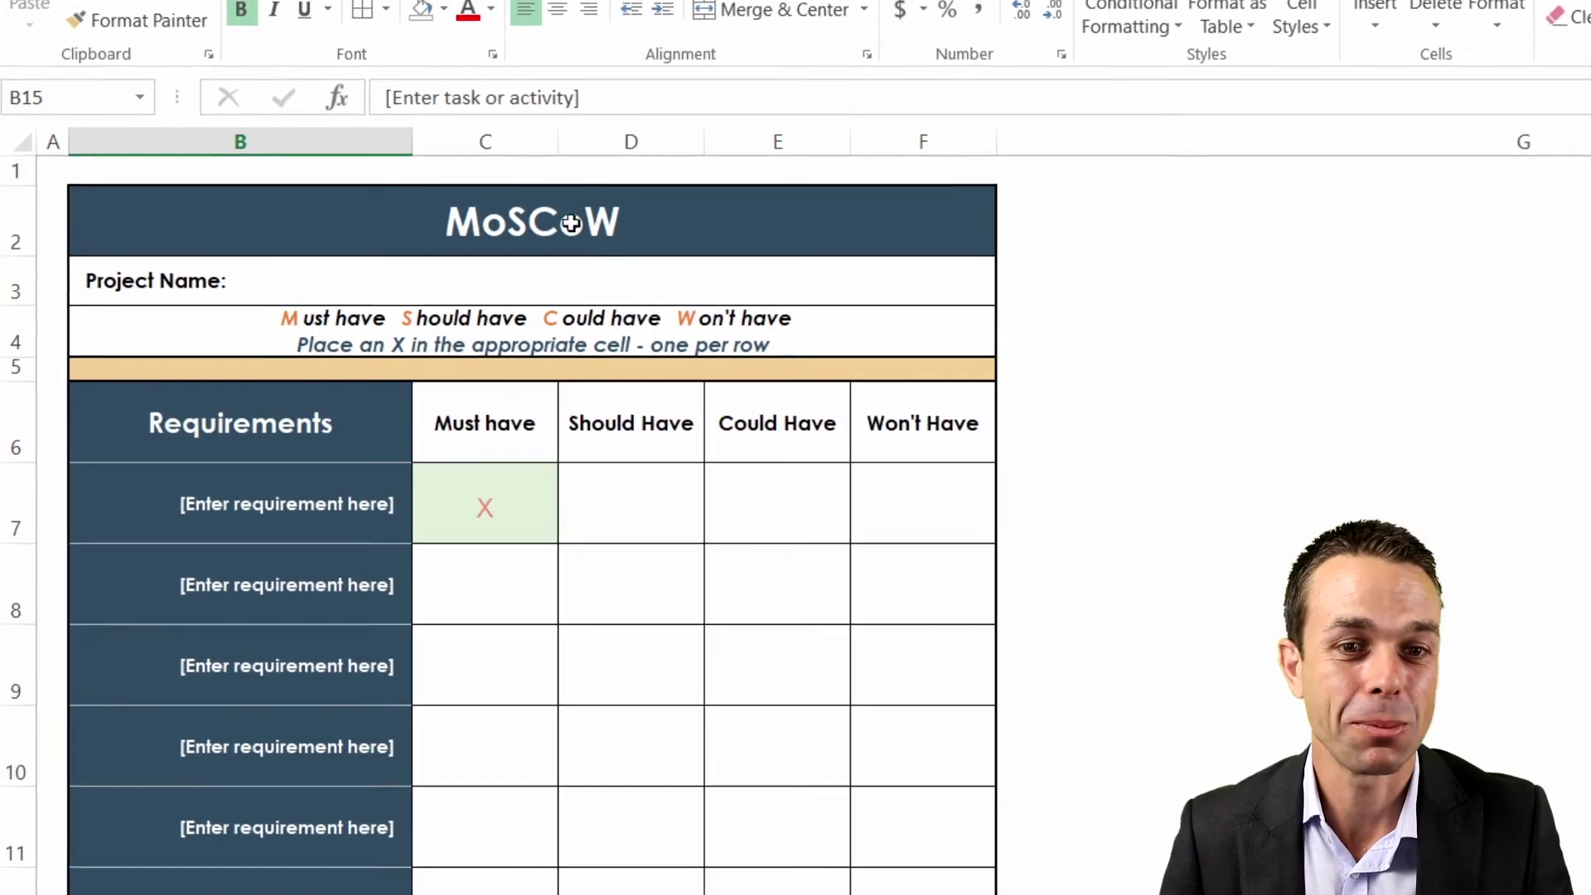
# Enter x in D8, E9 and F10 so each shows its Should/Could/Won't Have colour
pyautogui.click(649, 563)
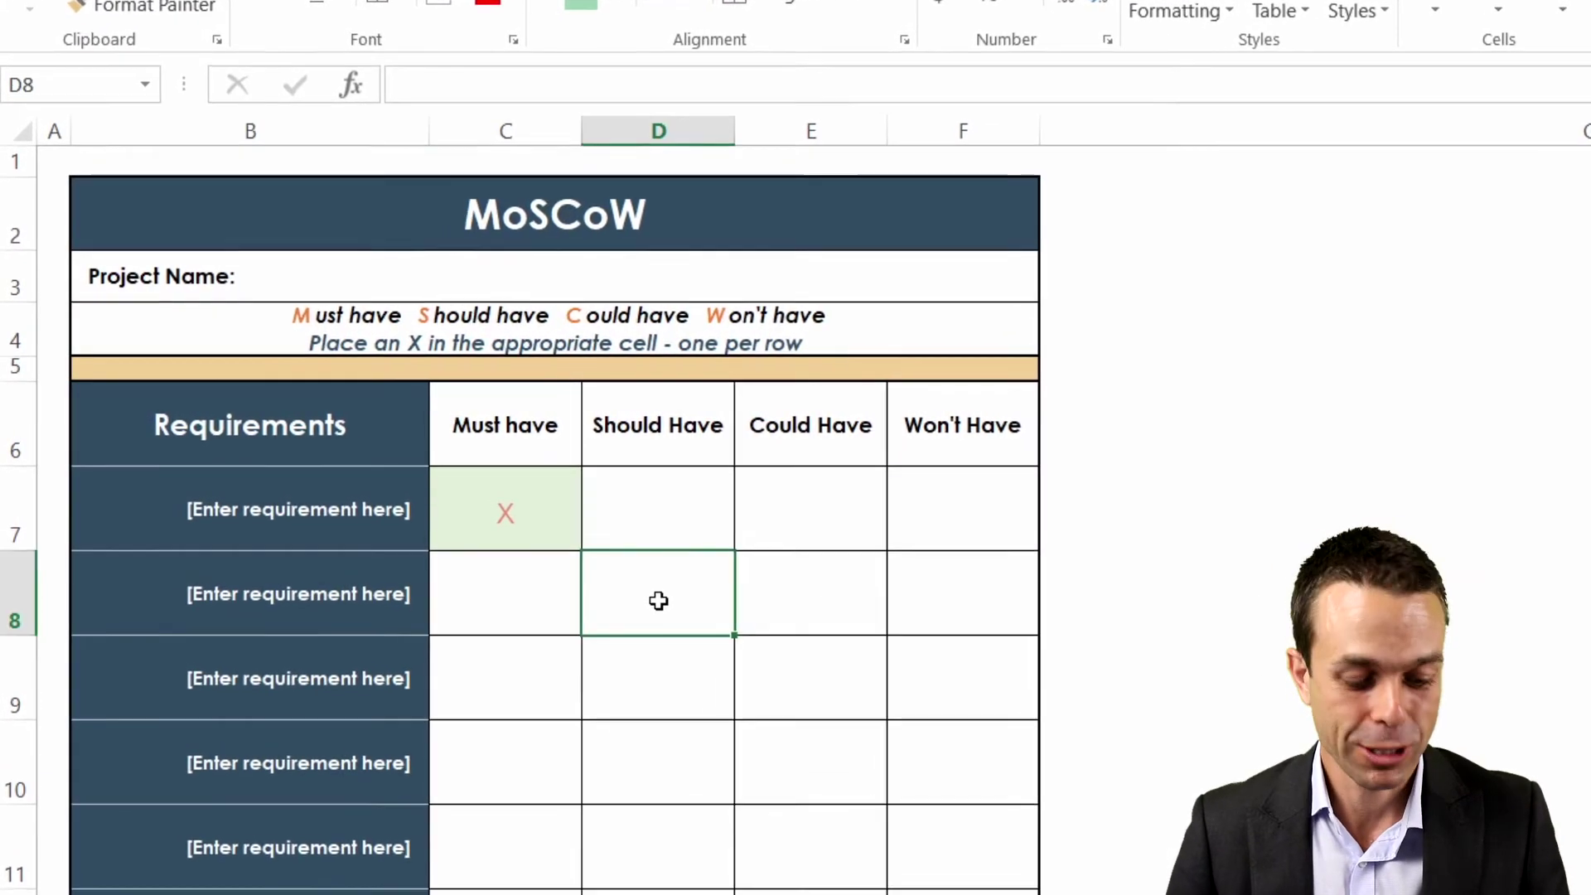
pyautogui.click(778, 699)
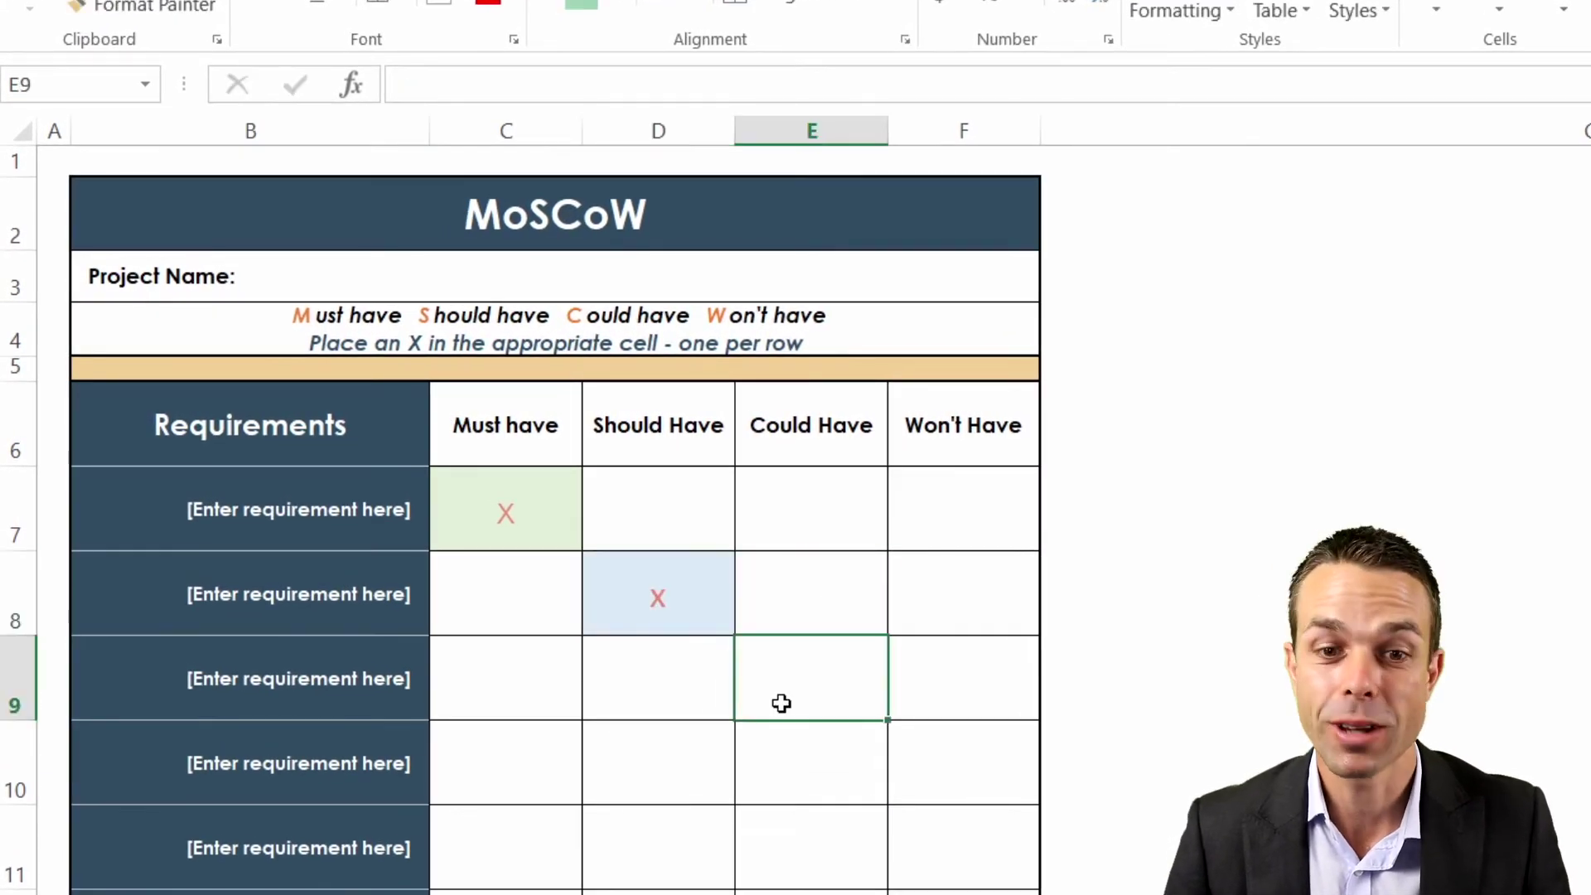
pyautogui.write('x')
pyautogui.click(923, 761)
pyautogui.write('x')
pyautogui.click(678, 645)
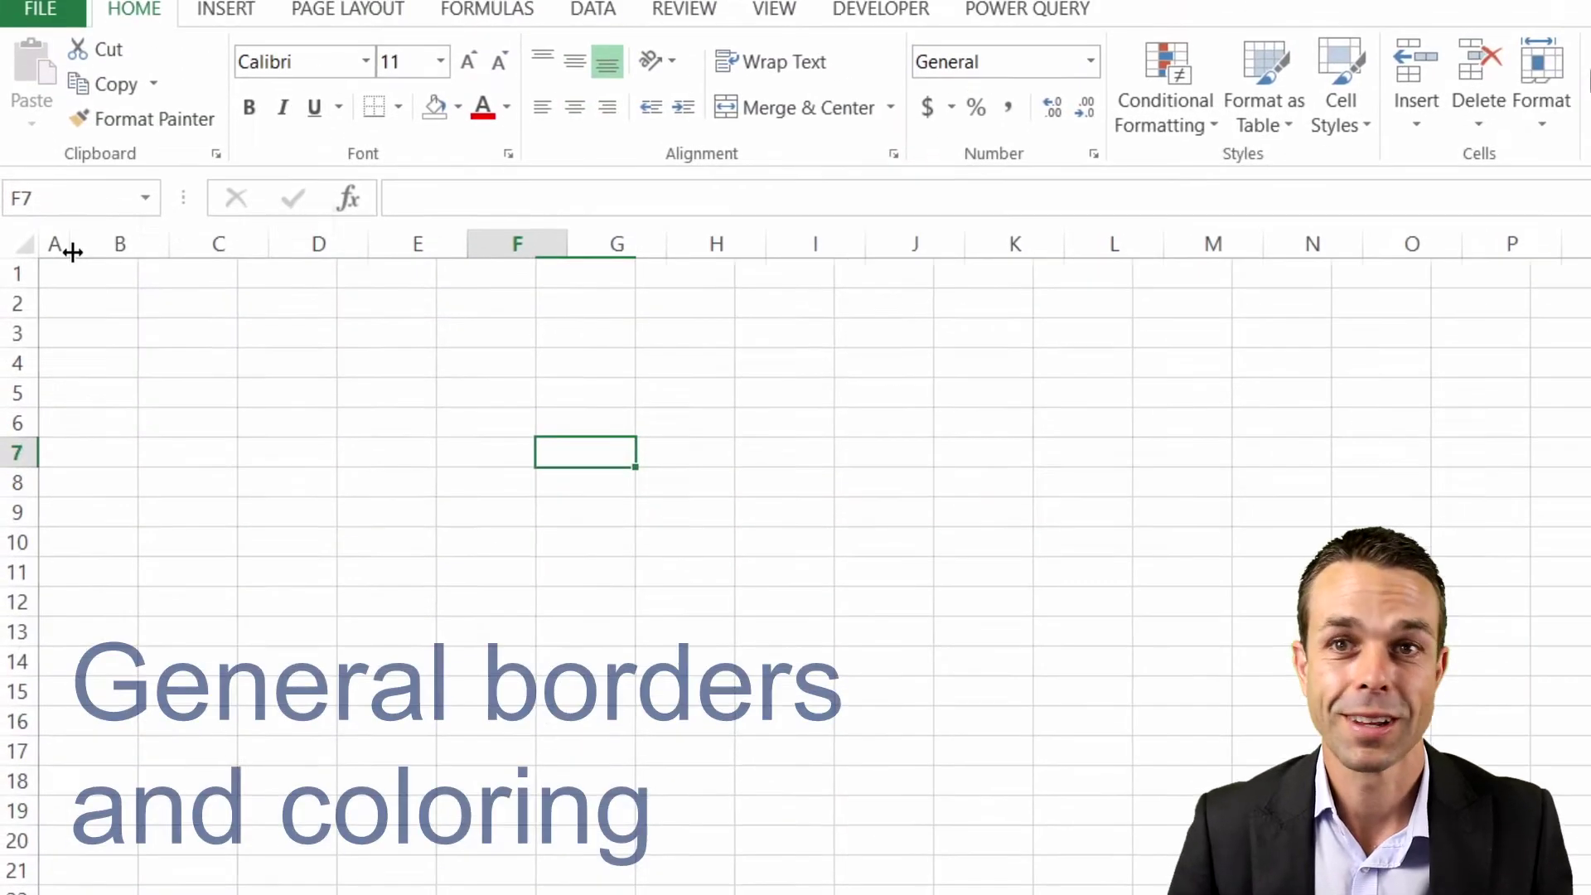
# Make the sheet's rows taller, setting the row height to 35
pyautogui.click(219, 342)
pyautogui.click(351, 332)
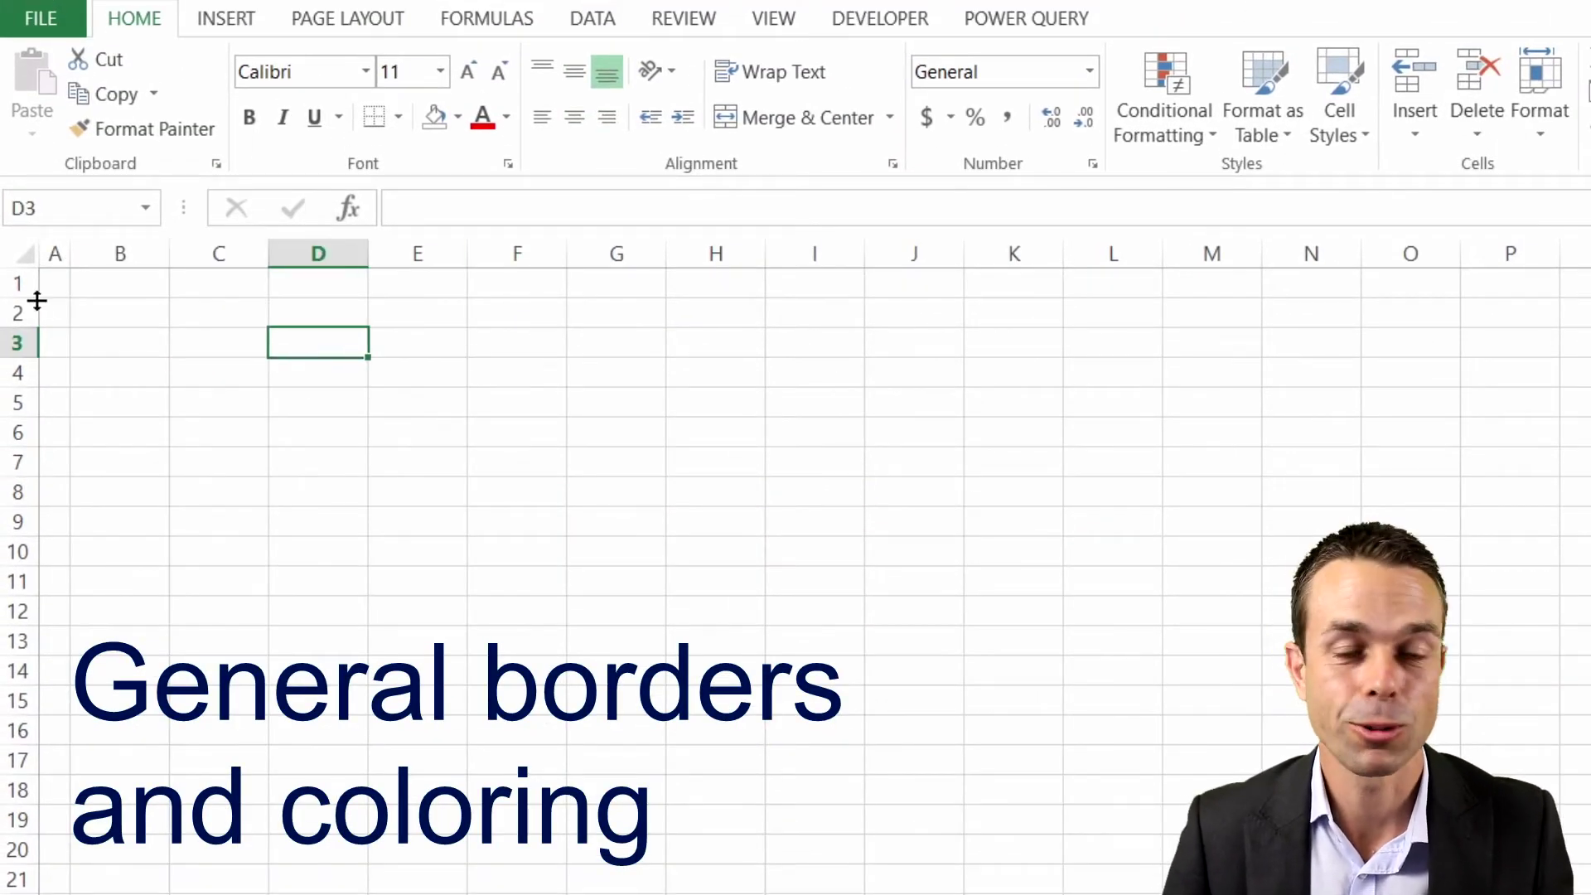
pyautogui.moveTo(25, 328); pyautogui.dragTo(25, 497)
pyautogui.click(537, 371)
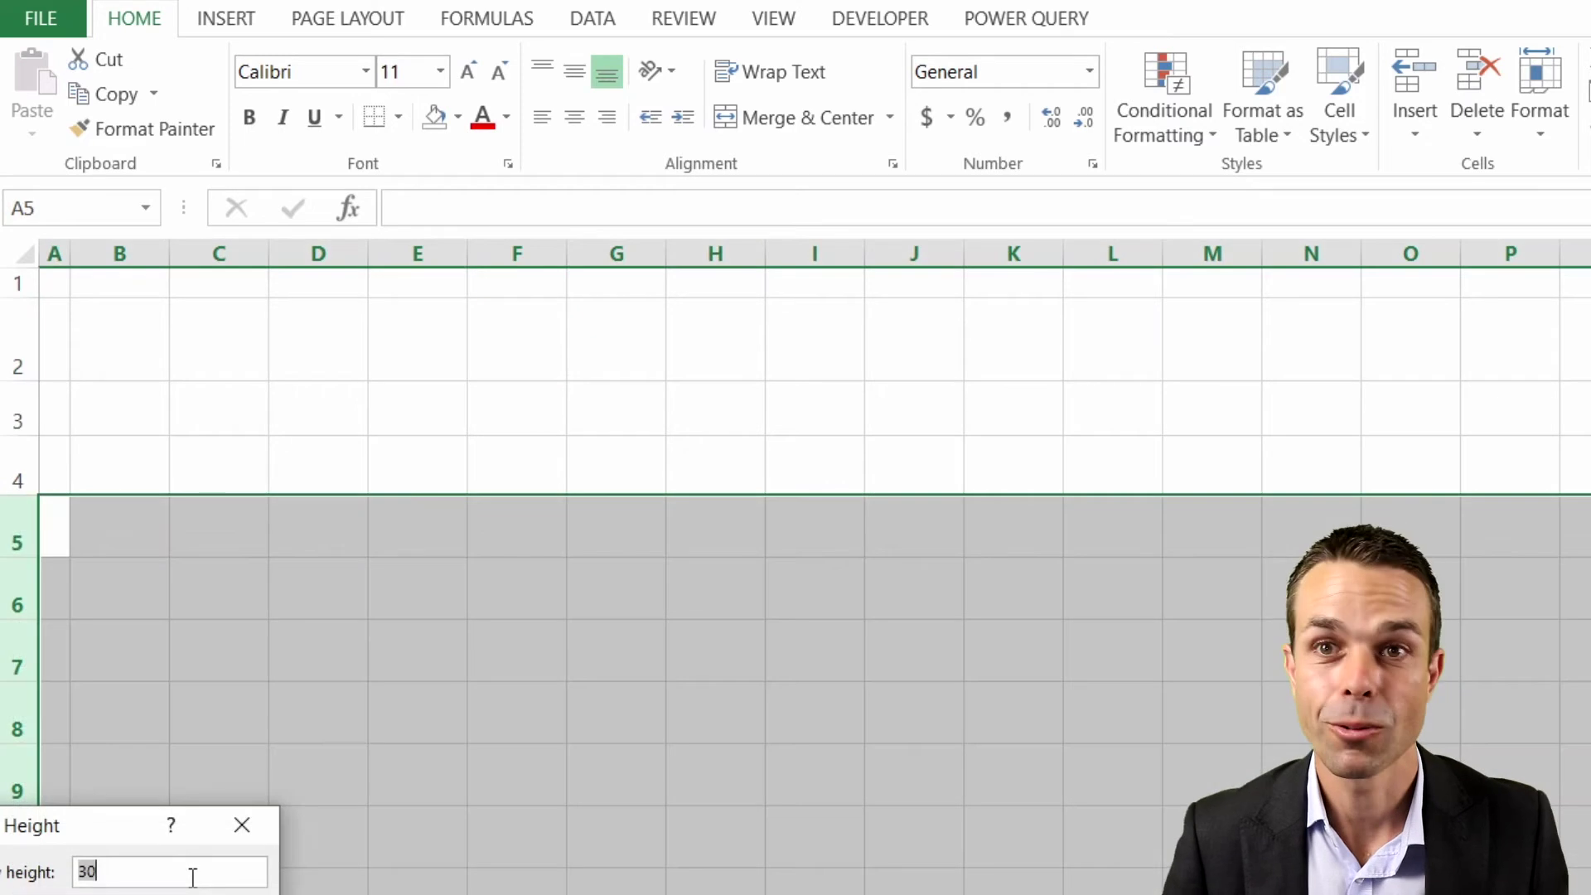
pyautogui.write('0')
pyautogui.press('Return')
pyautogui.click(484, 588)
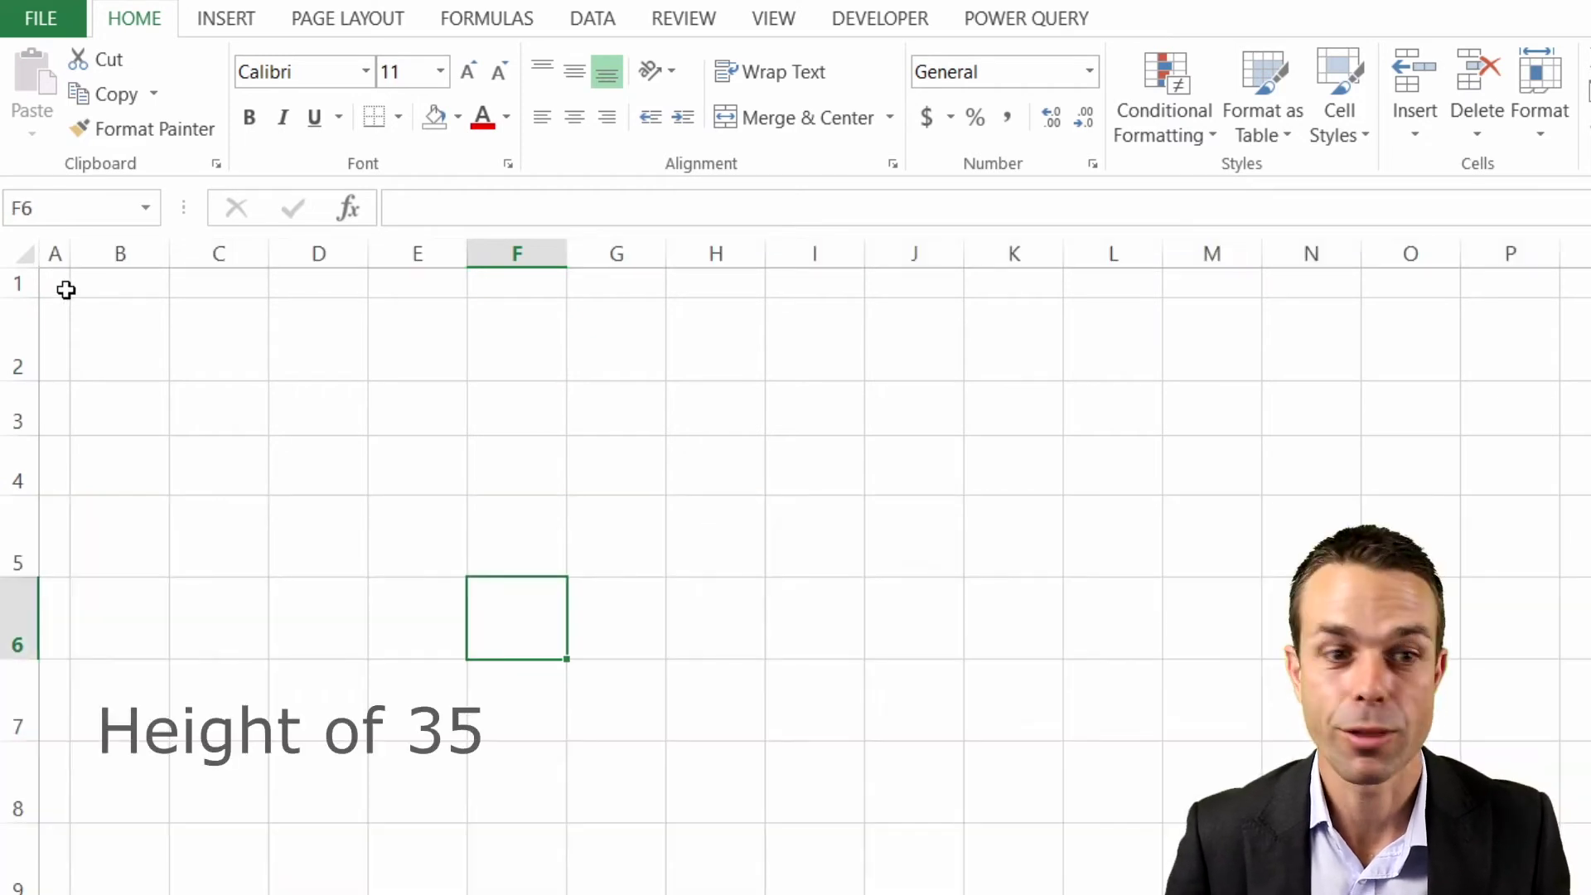
# Set the width of columns C to F to 15
pyautogui.click(19, 283)
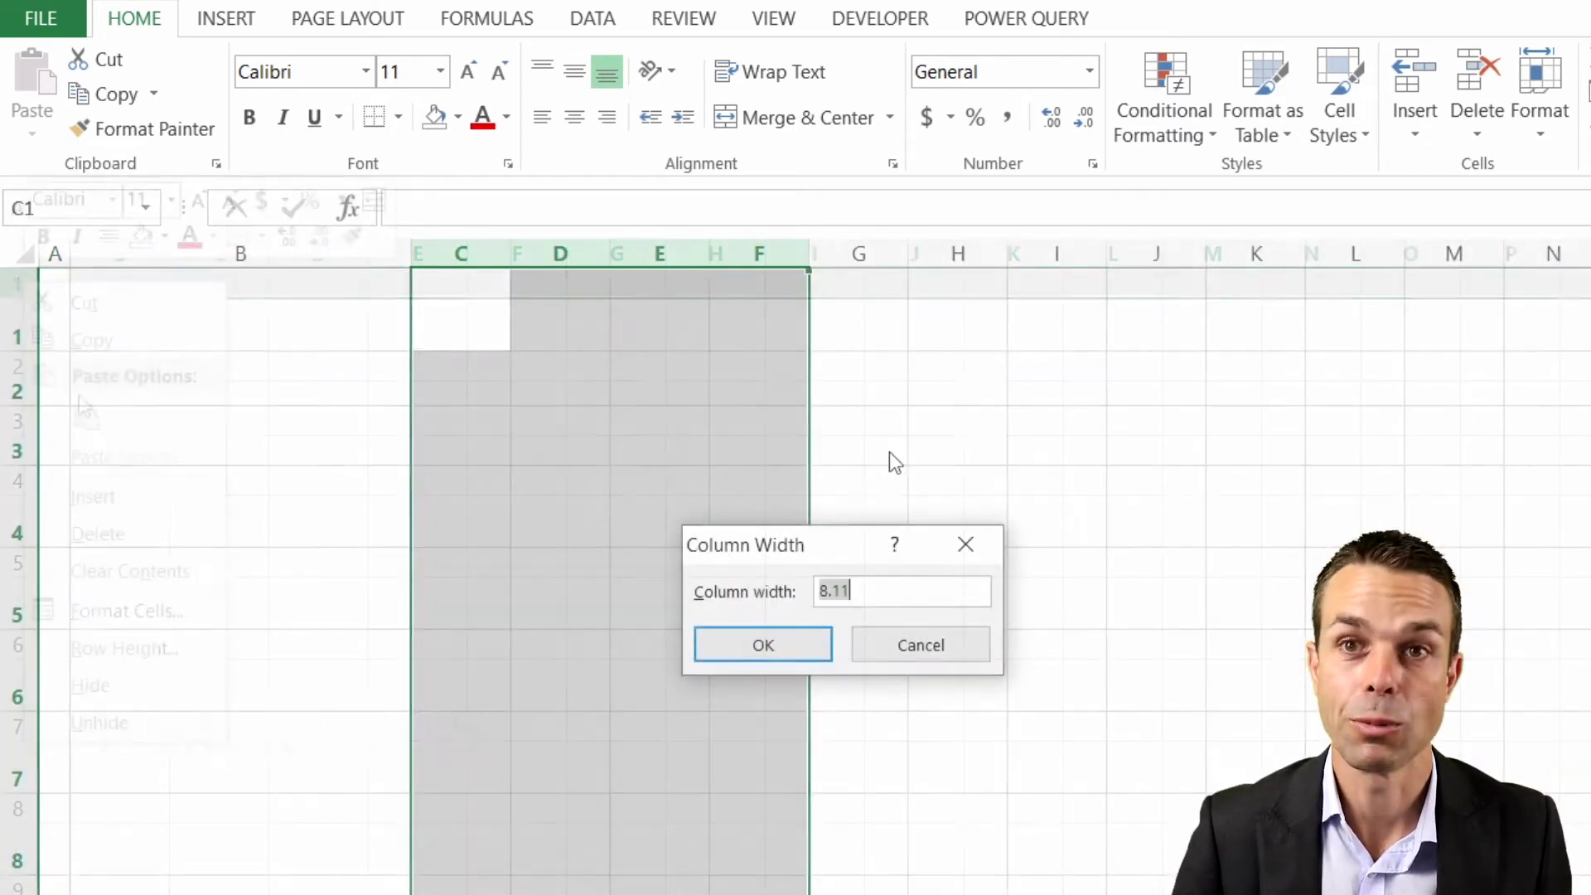
pyautogui.write('15')
pyautogui.press('Return')
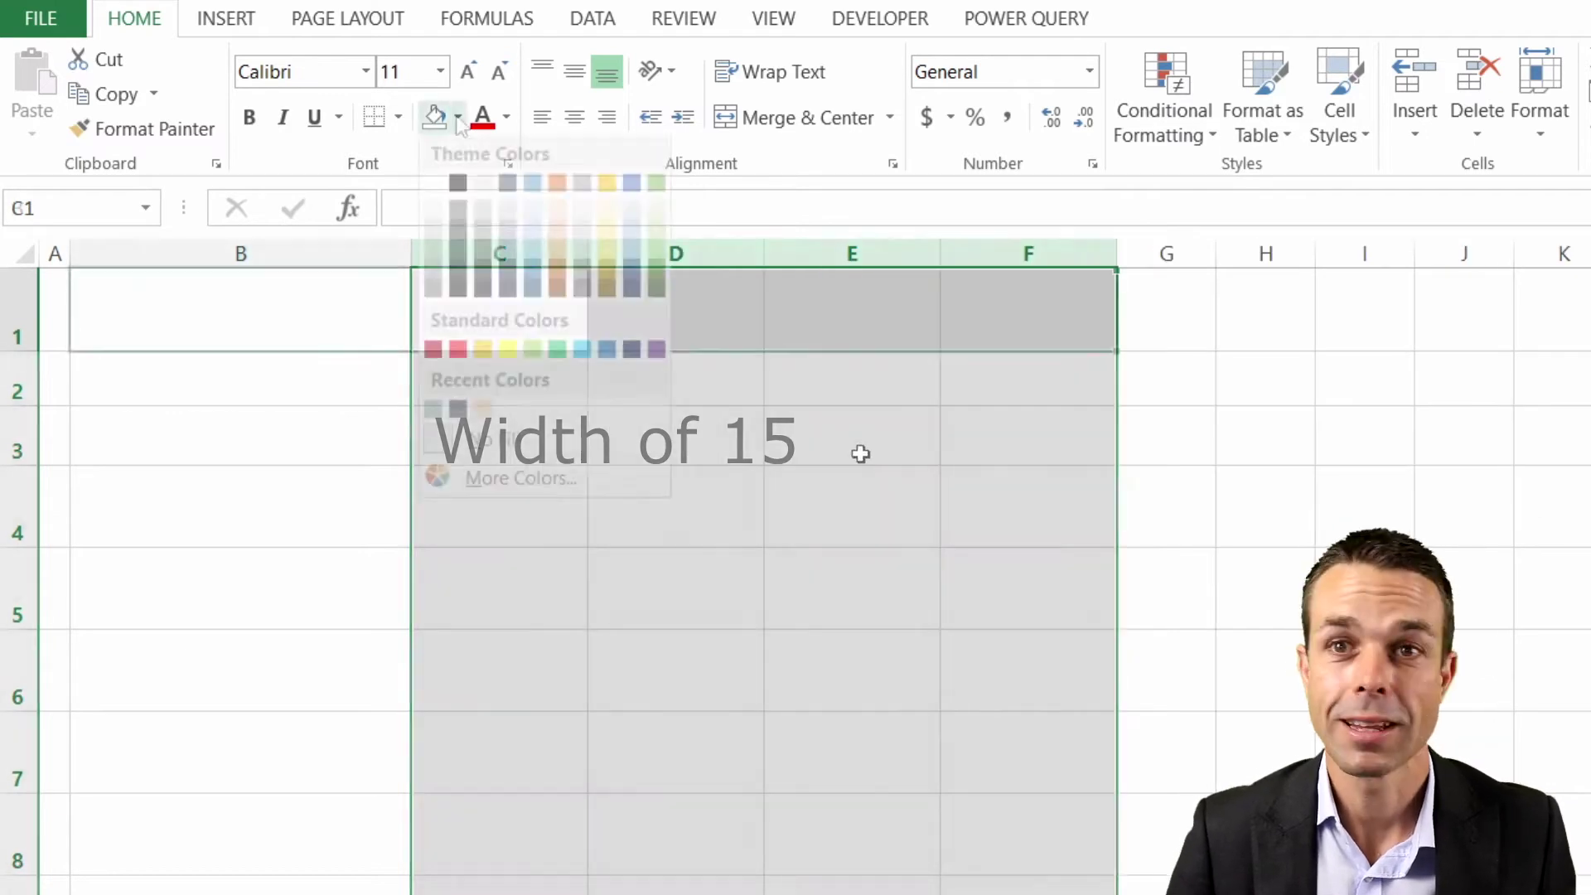
# Fill B1:F2 dark blue-grey, merge B1:F1 and enter the title 'MoSCoW'
pyautogui.click(458, 409)
pyautogui.click(461, 411)
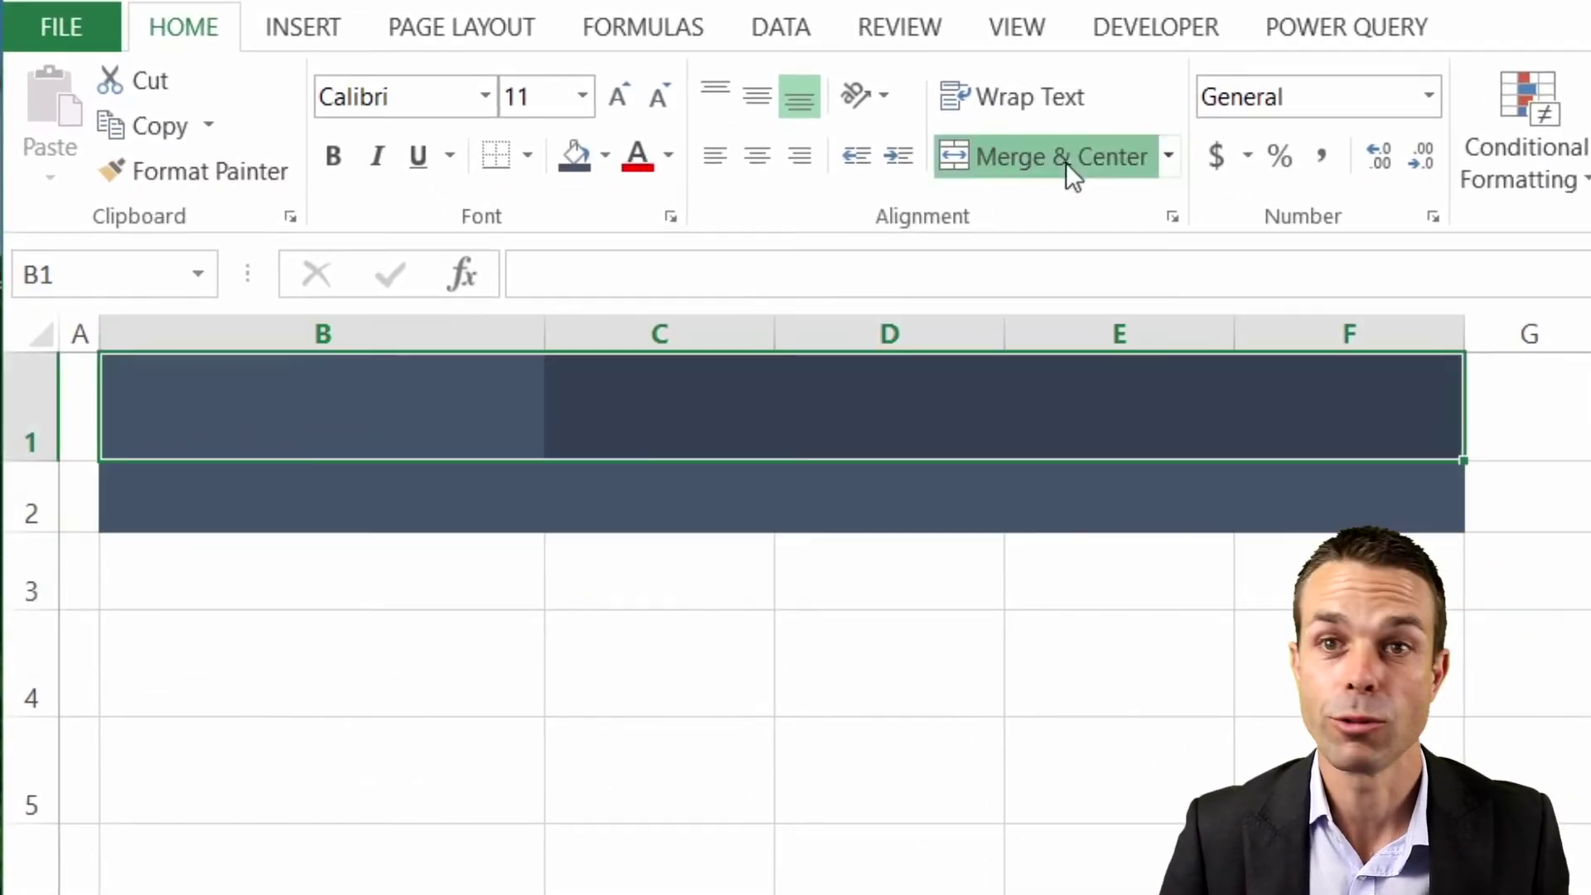
pyautogui.click(1000, 153)
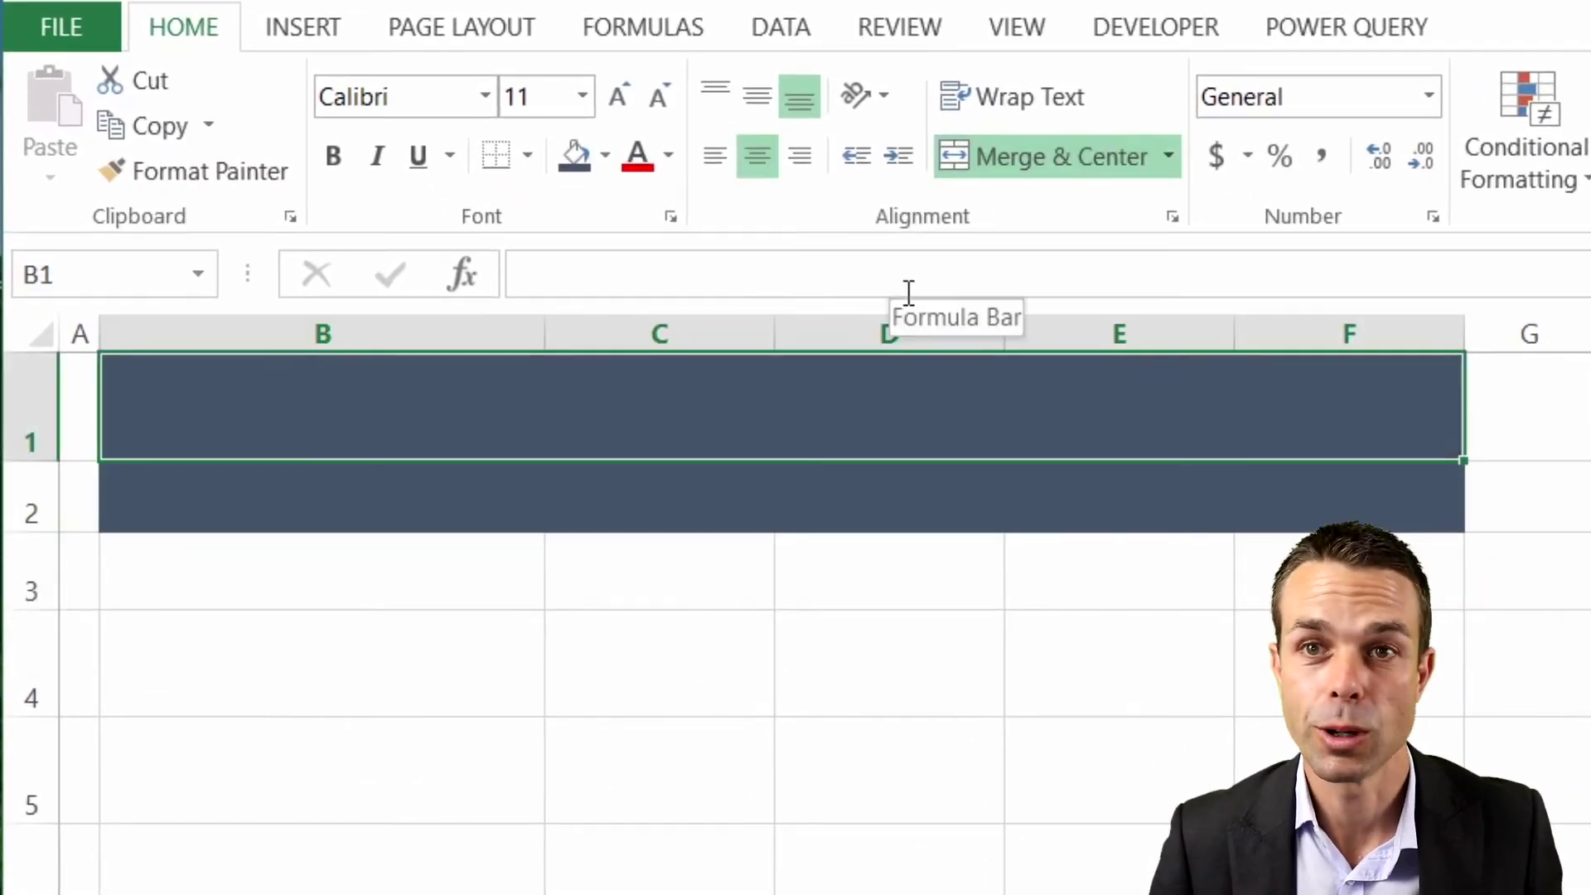
pyautogui.write('MoSCoW')
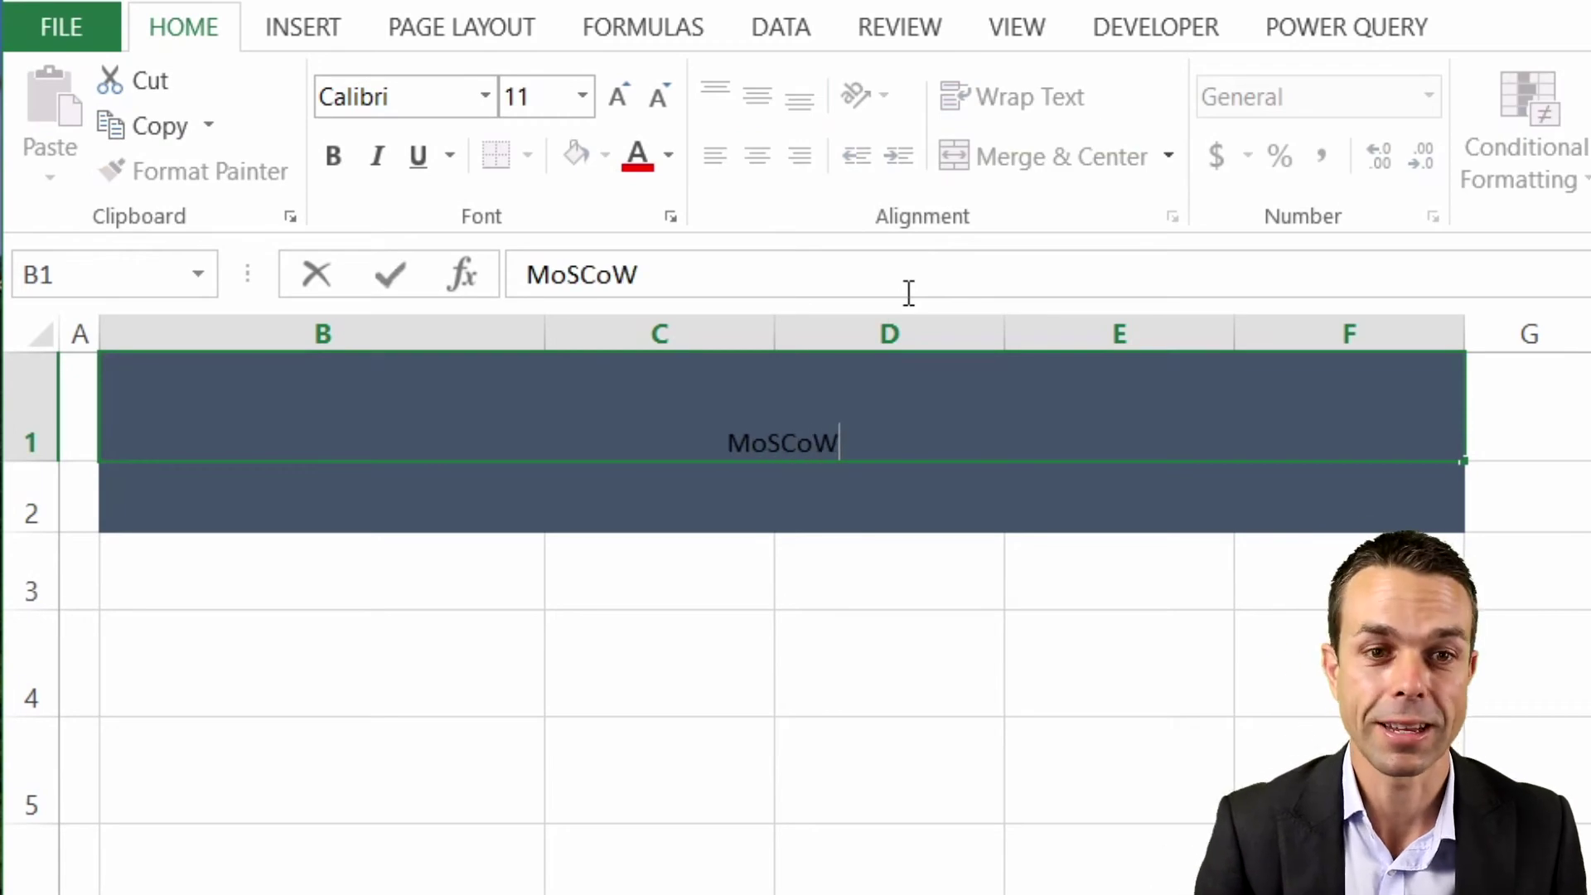
pyautogui.press('Return')
# Middle-align the MoSCoW title, make it white and enlarge it to size 26
pyautogui.press('Up')
pyautogui.click(756, 96)
pyautogui.click(668, 155)
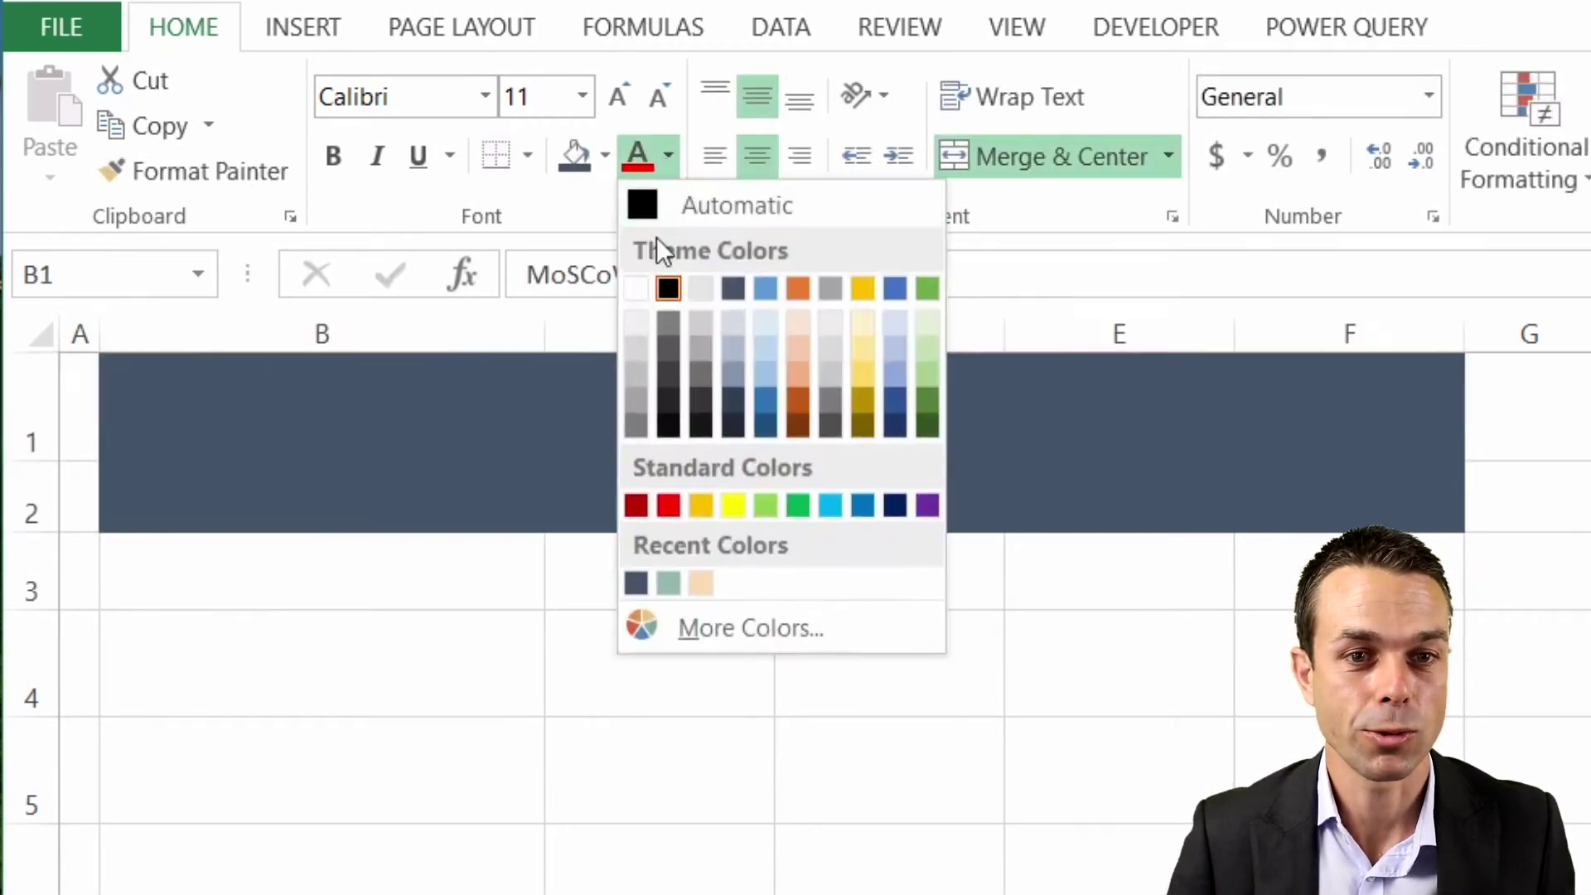
pyautogui.click(635, 287)
pyautogui.doubleClick(619, 97)
pyautogui.doubleClick(619, 97)
pyautogui.doubleClick(618, 97)
pyautogui.doubleClick(619, 97)
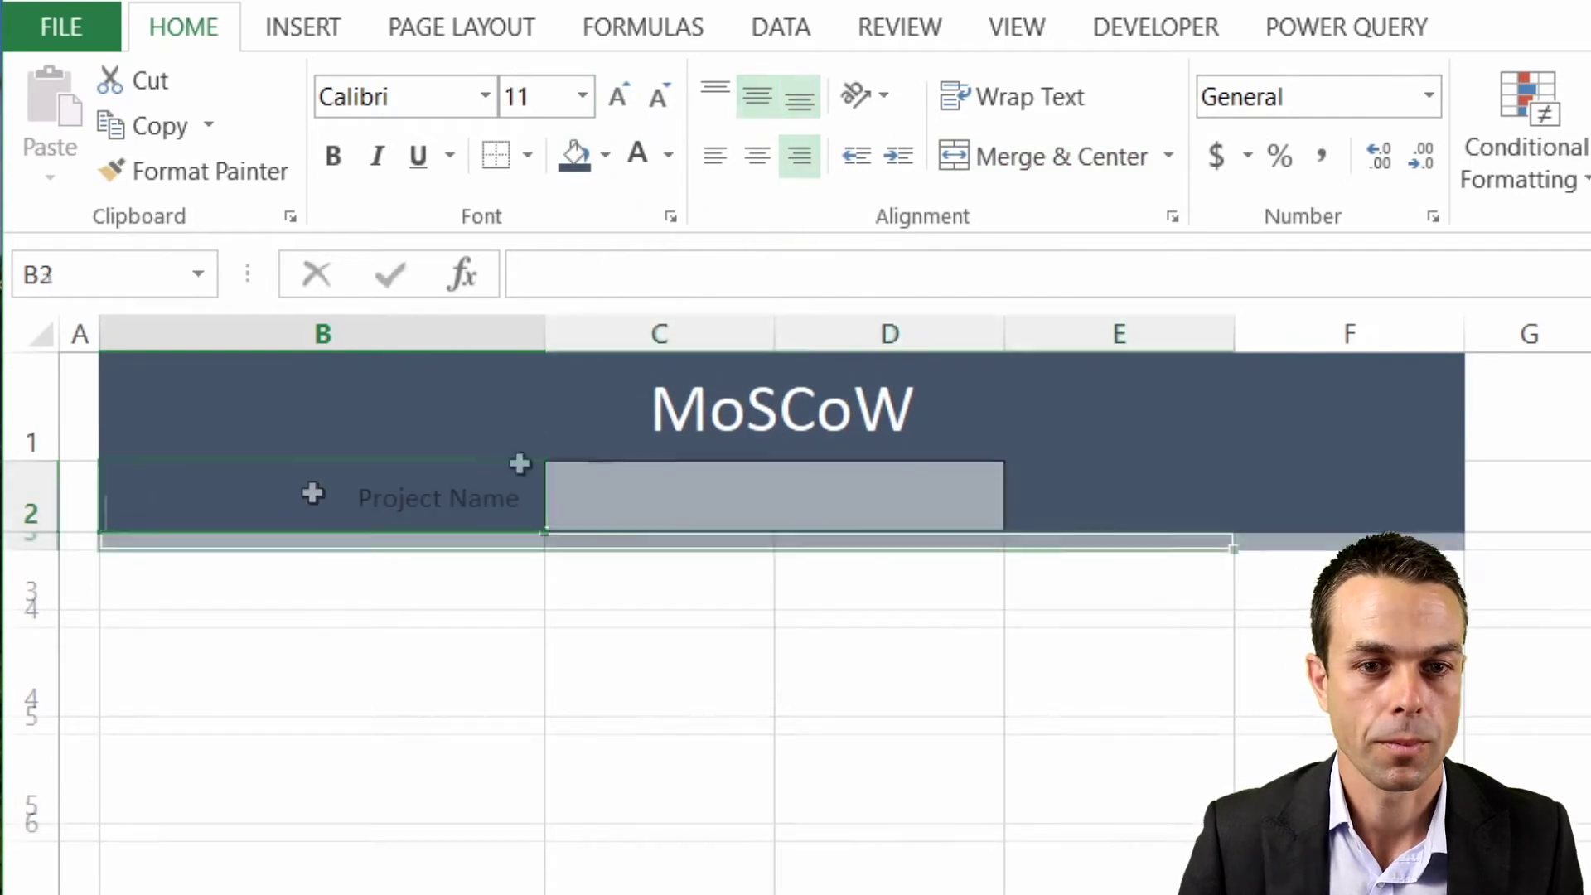
pyautogui.click(312, 490)
# Merge C2:D2 into one left-aligned project name box beside the Project Name label
pyautogui.click(736, 271)
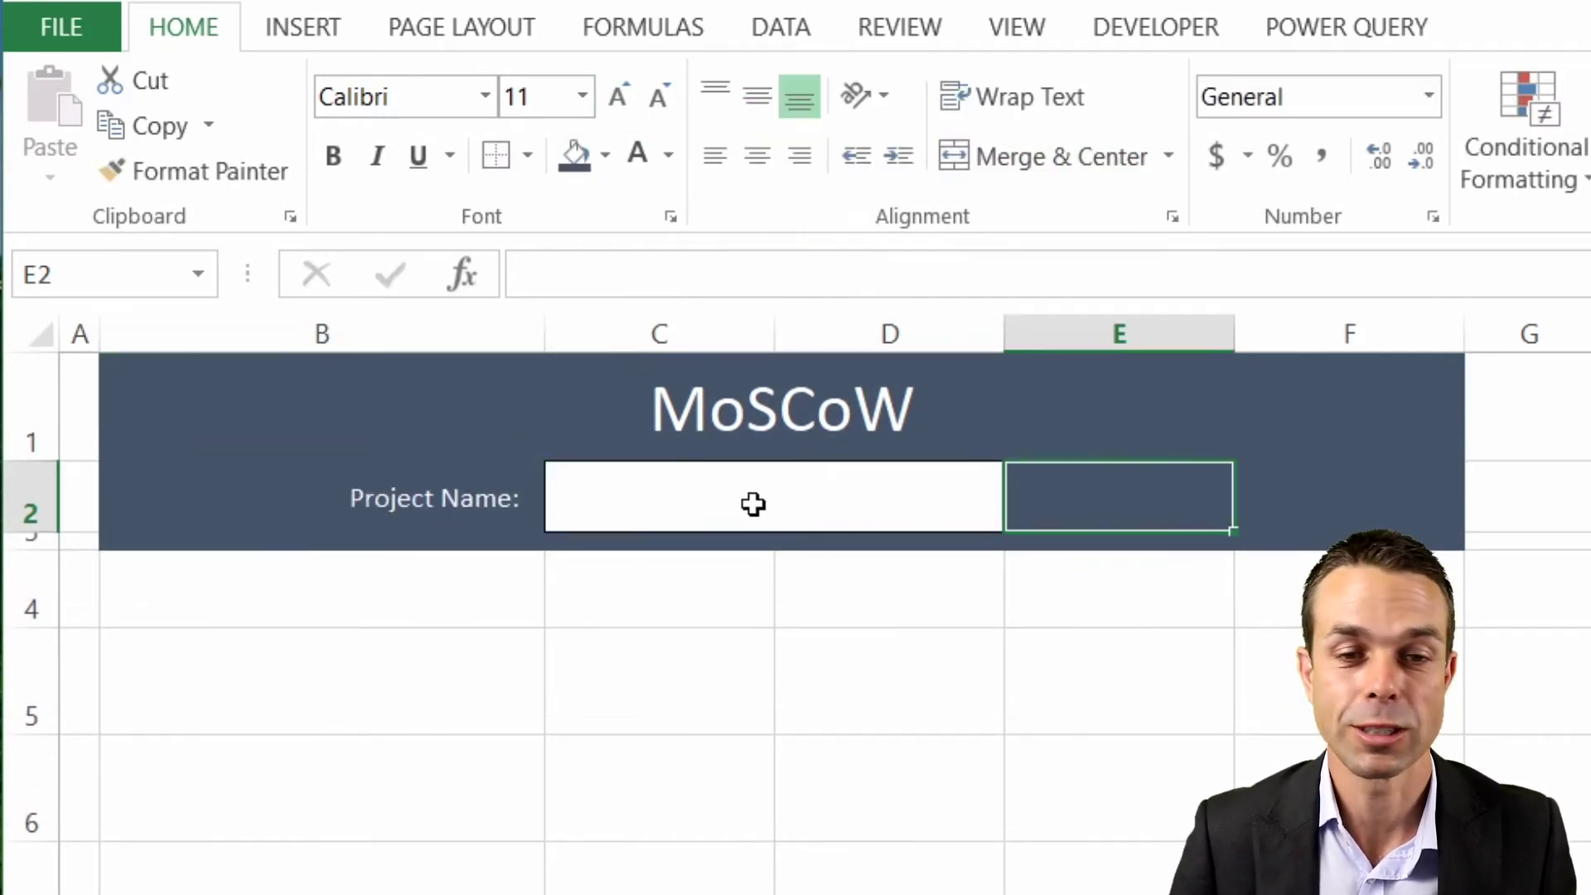
pyautogui.moveTo(752, 503); pyautogui.dragTo(836, 495)
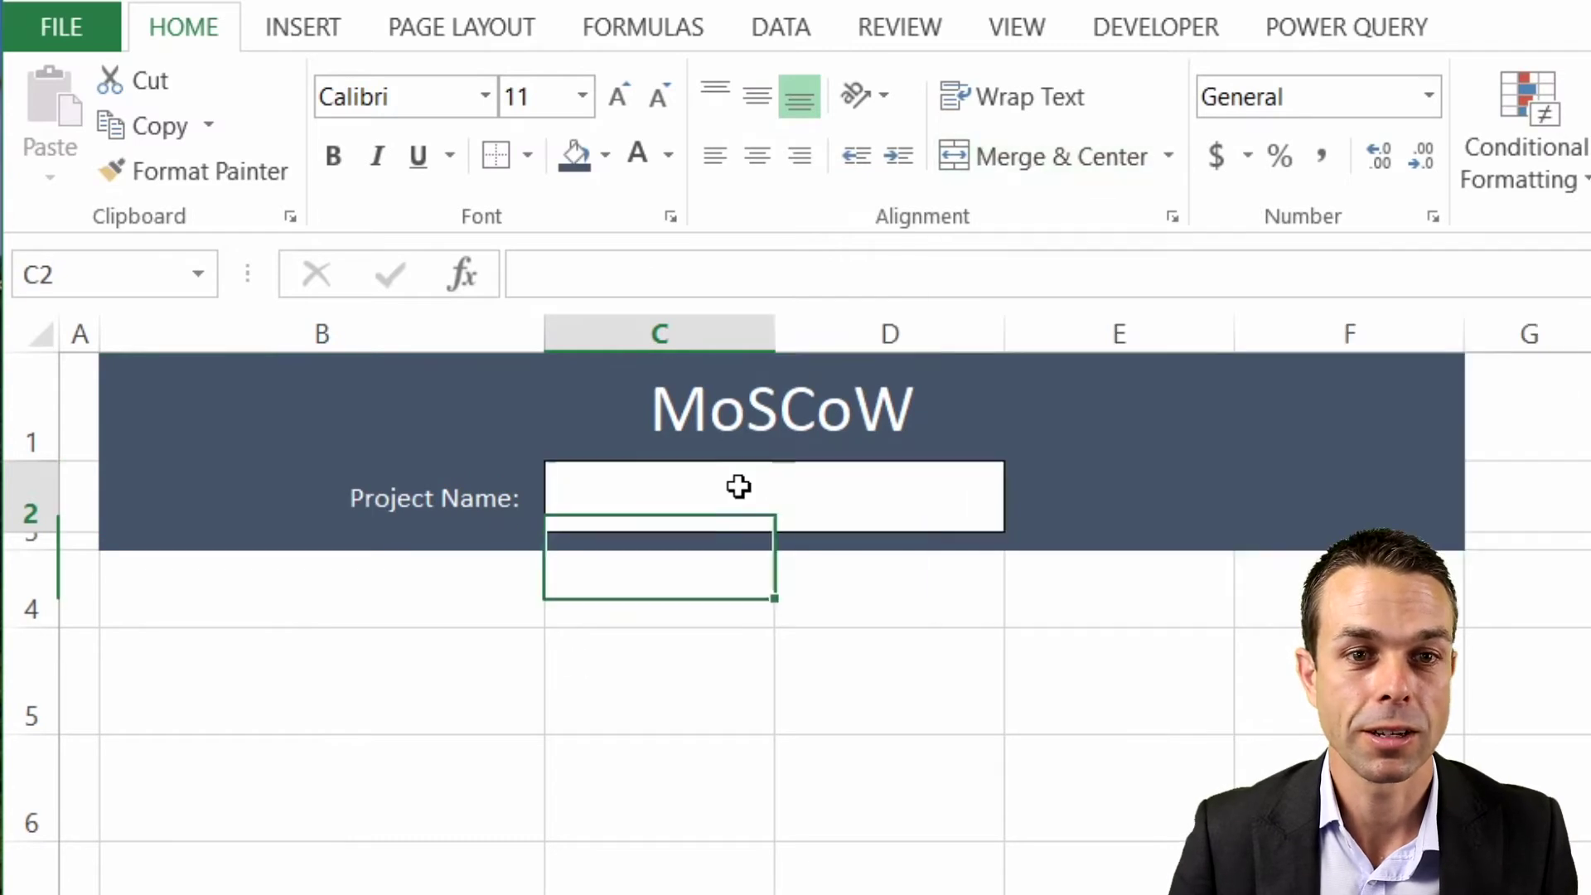
pyautogui.moveTo(736, 488); pyautogui.dragTo(891, 480)
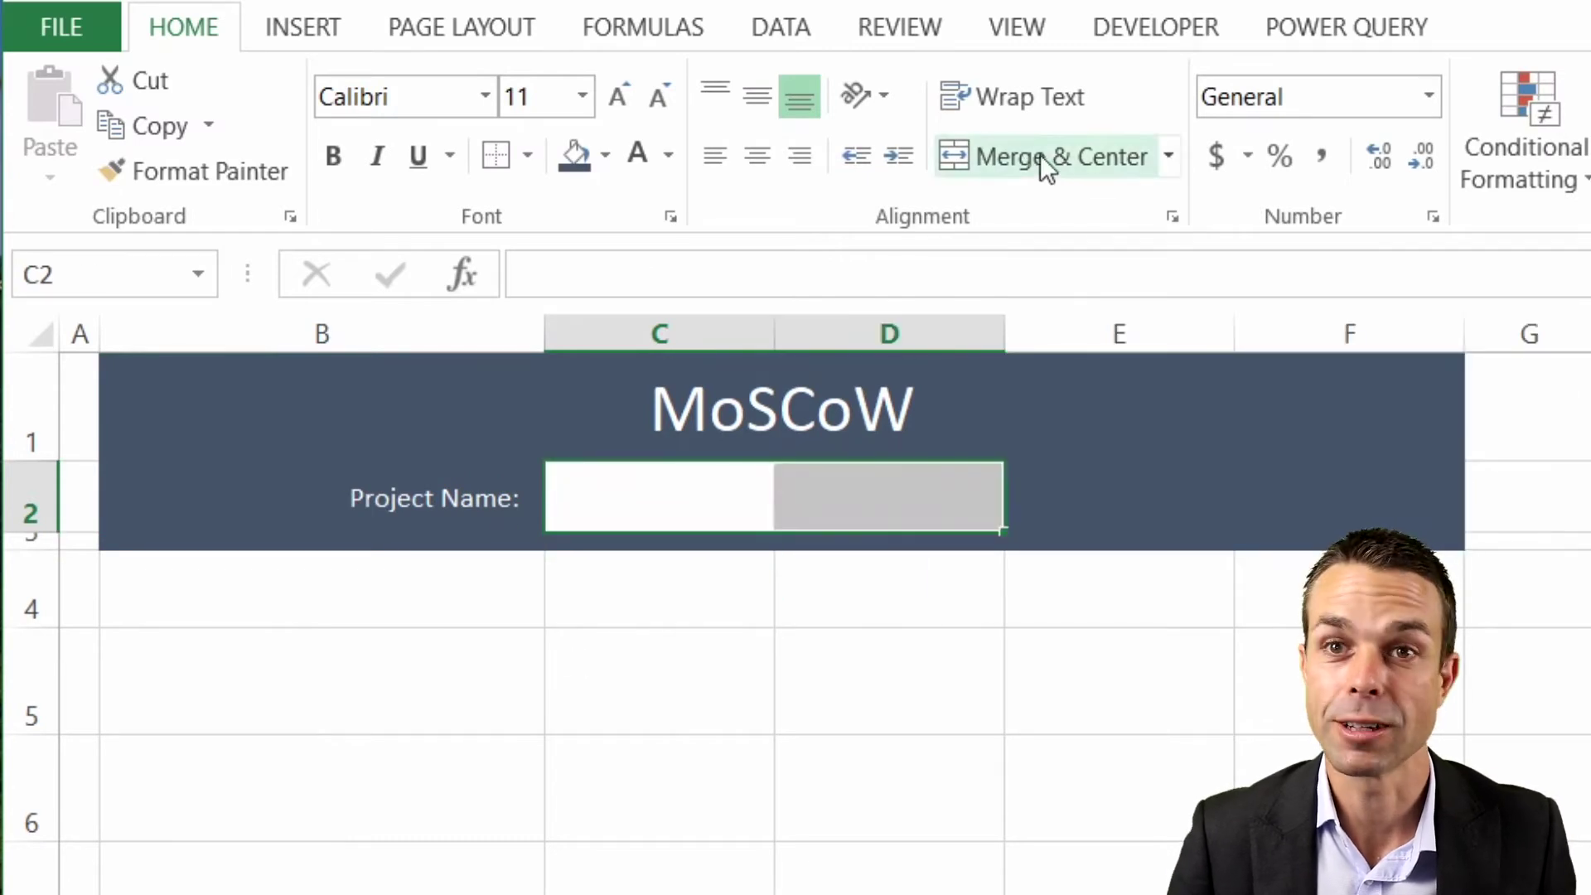
pyautogui.click(1041, 156)
pyautogui.click(898, 156)
pyautogui.moveTo(323, 588); pyautogui.dragTo(1342, 589)
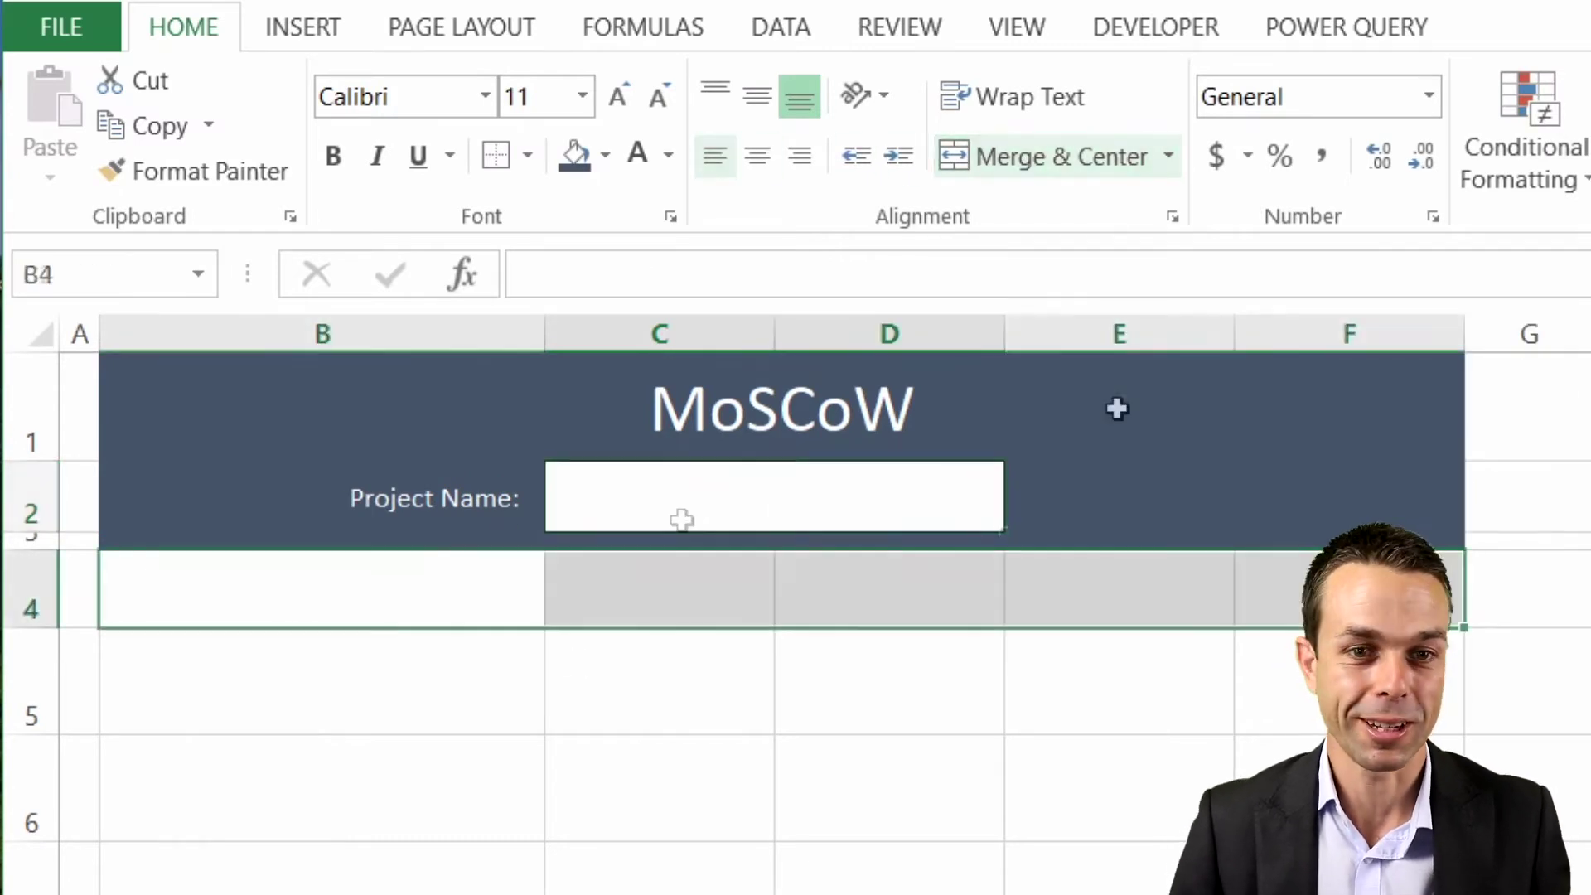
# Merge B4:F4, paste the Must/Should/Could/Won't have legend text and check its wording
pyautogui.click(1049, 156)
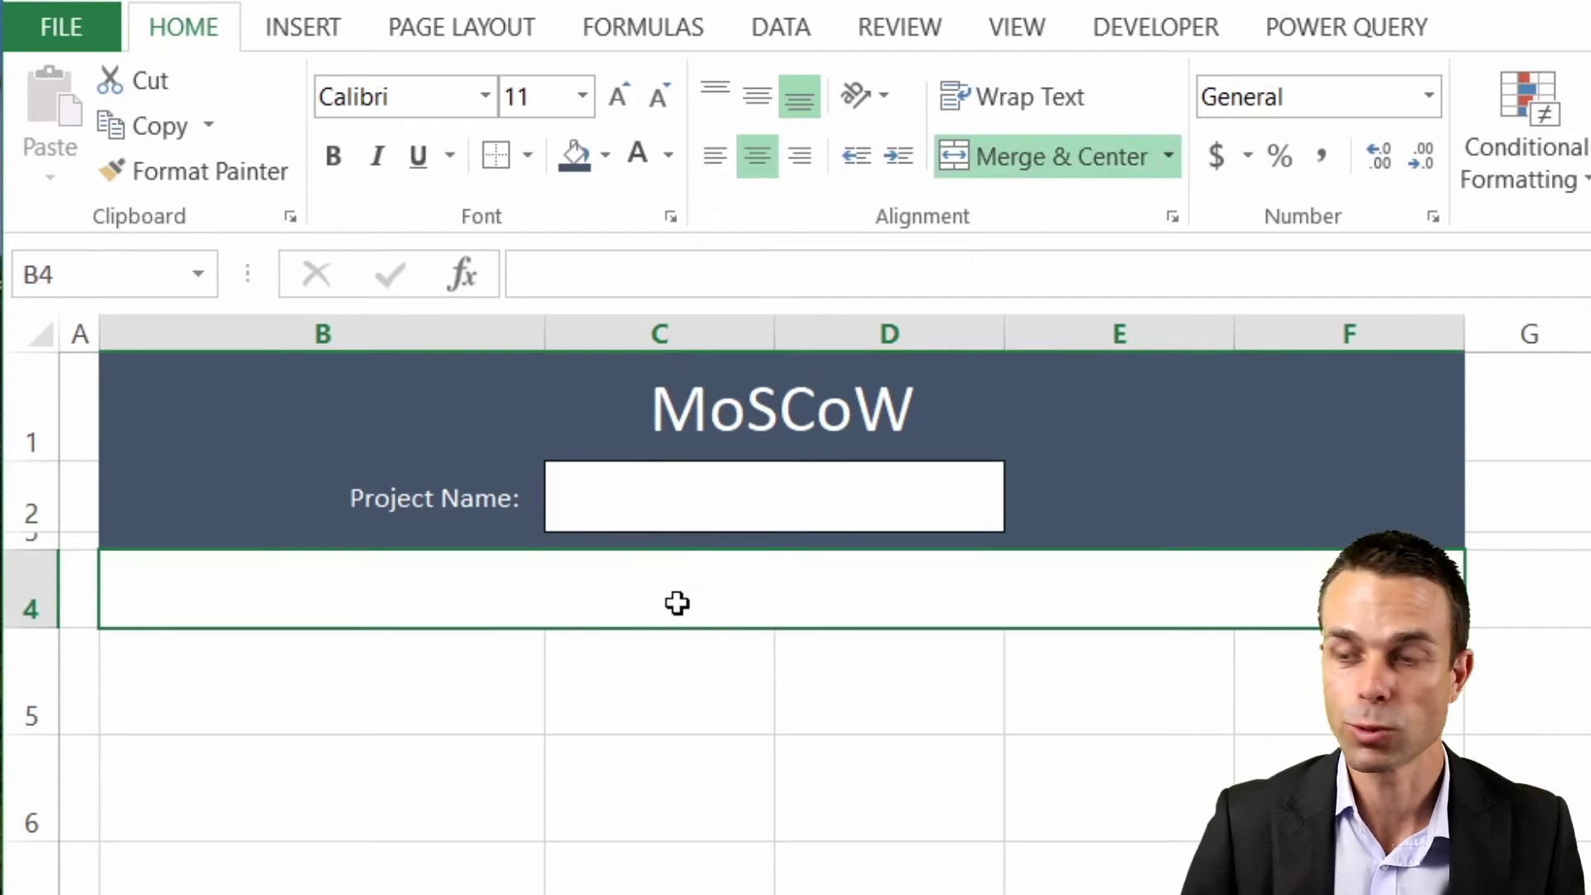
pyautogui.write("Must have Should have Could have Won't have Place an X in the appropriate cell - one per row")
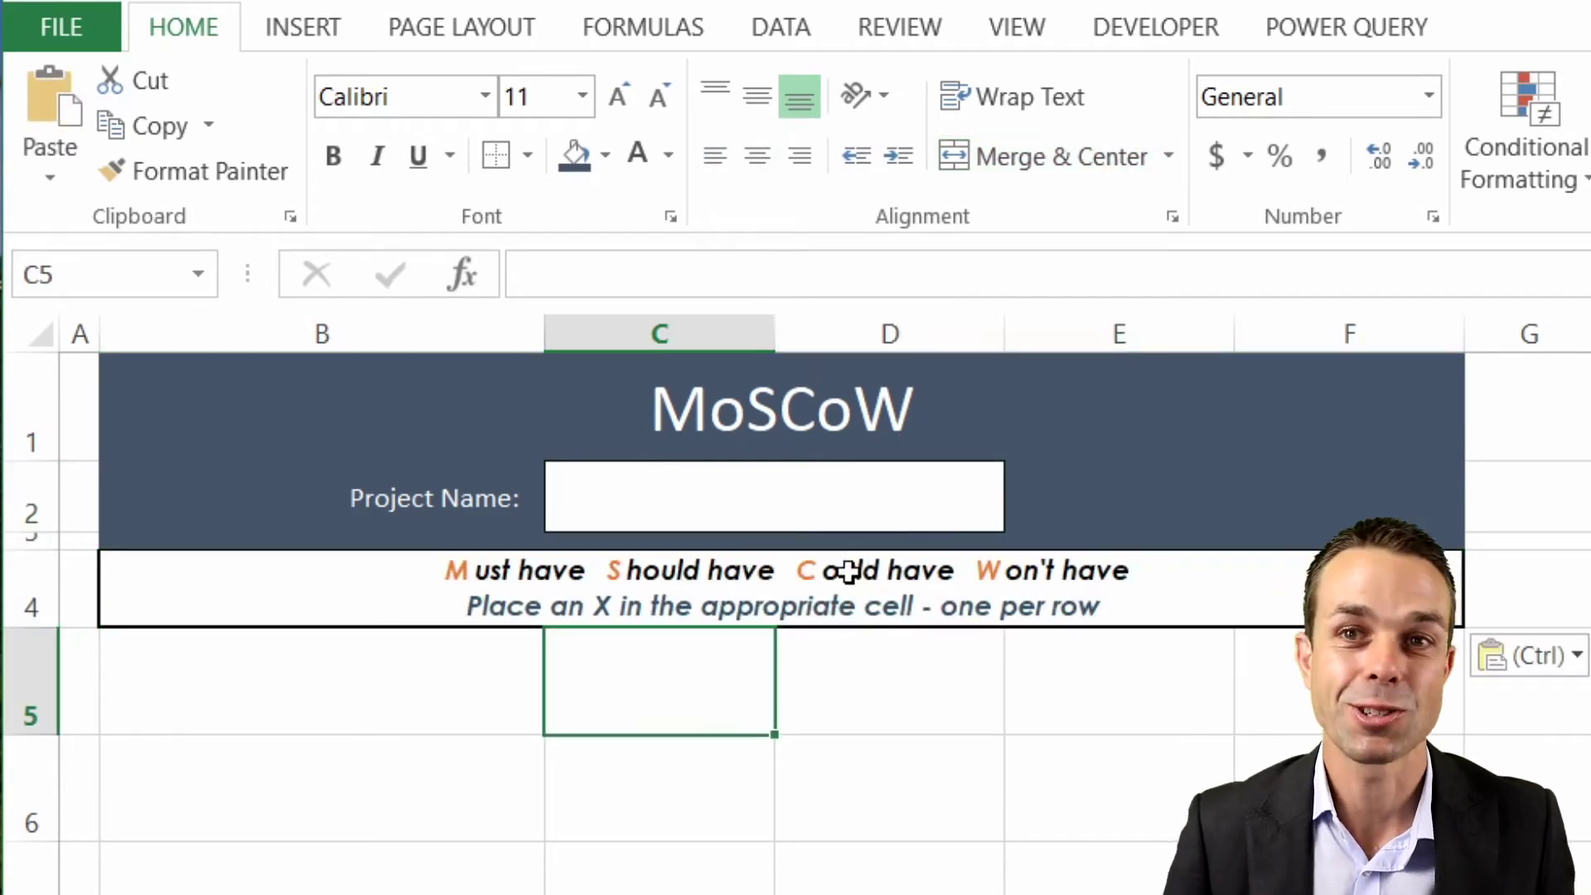
pyautogui.click(486, 593)
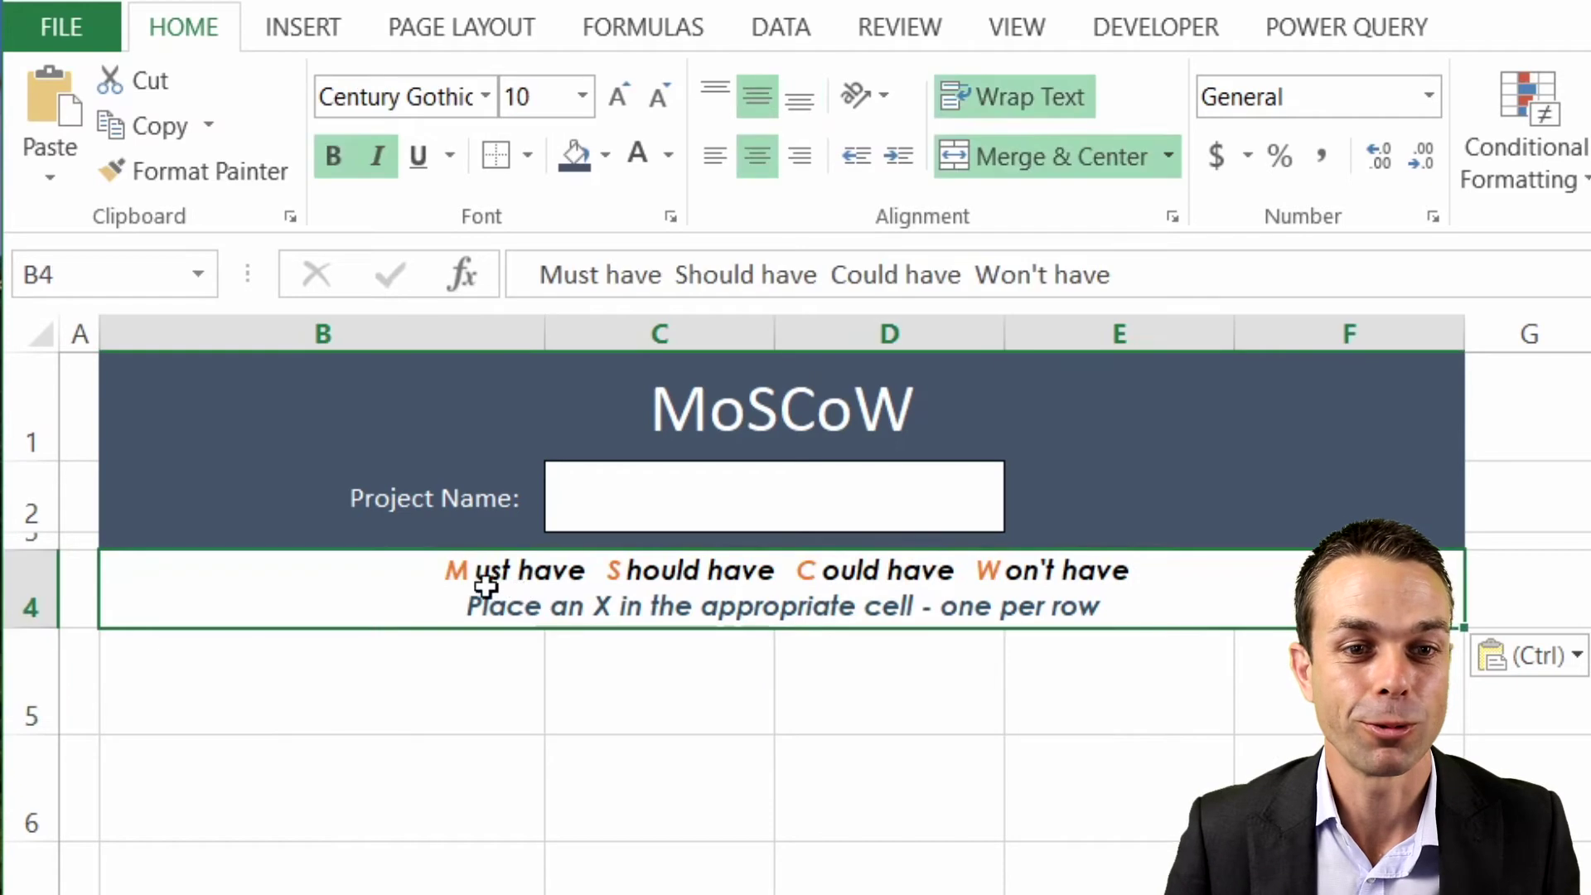
pyautogui.doubleClick(492, 571)
pyautogui.doubleClick(708, 571)
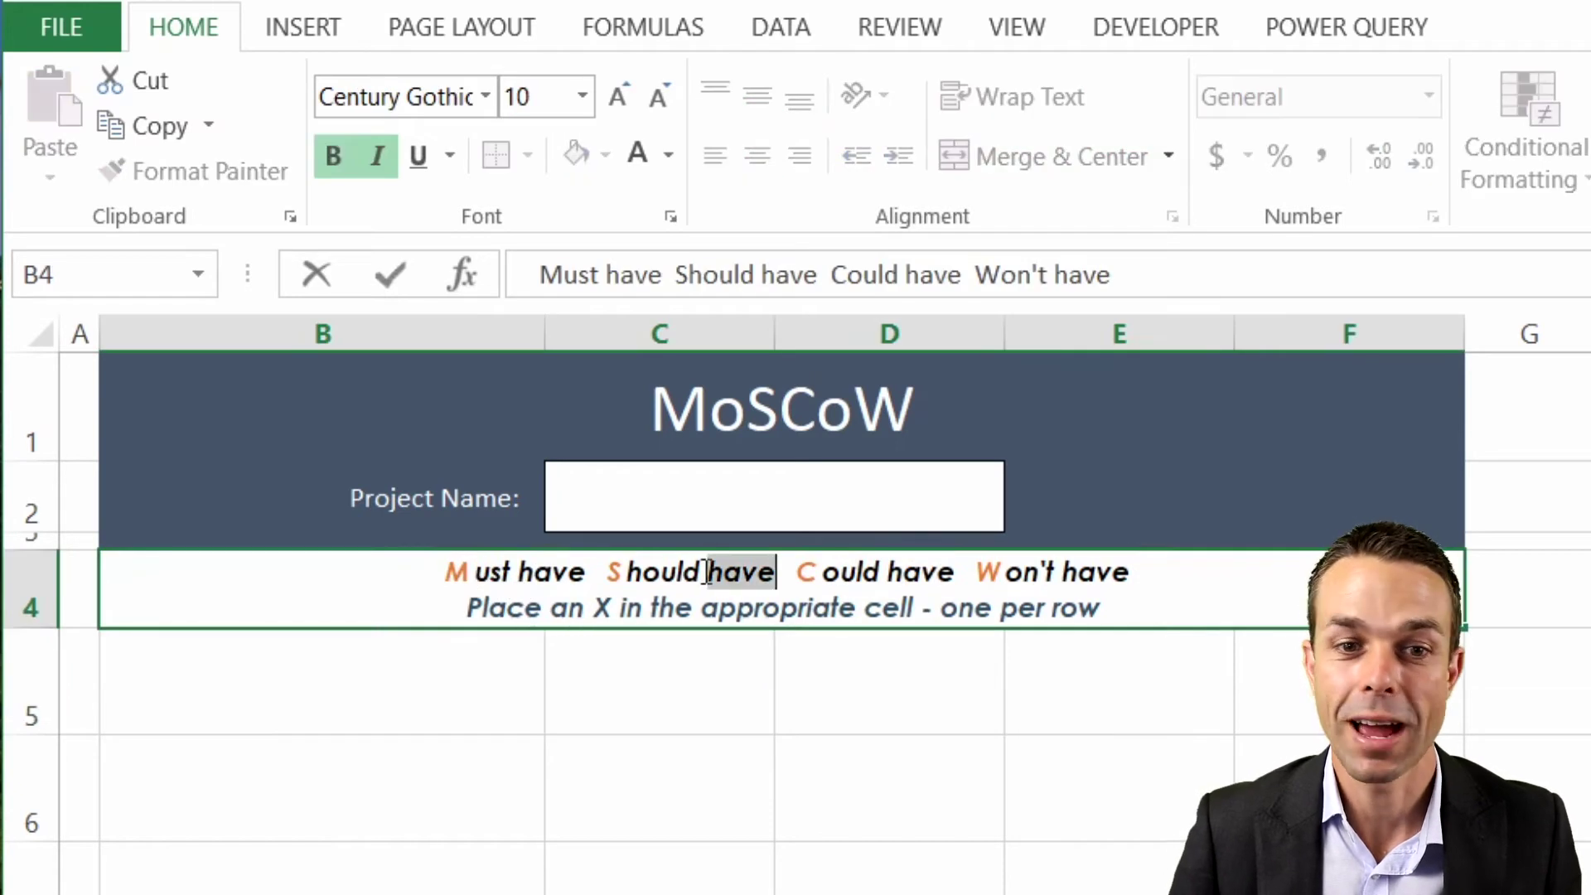
pyautogui.click(819, 572)
pyautogui.click(1000, 570)
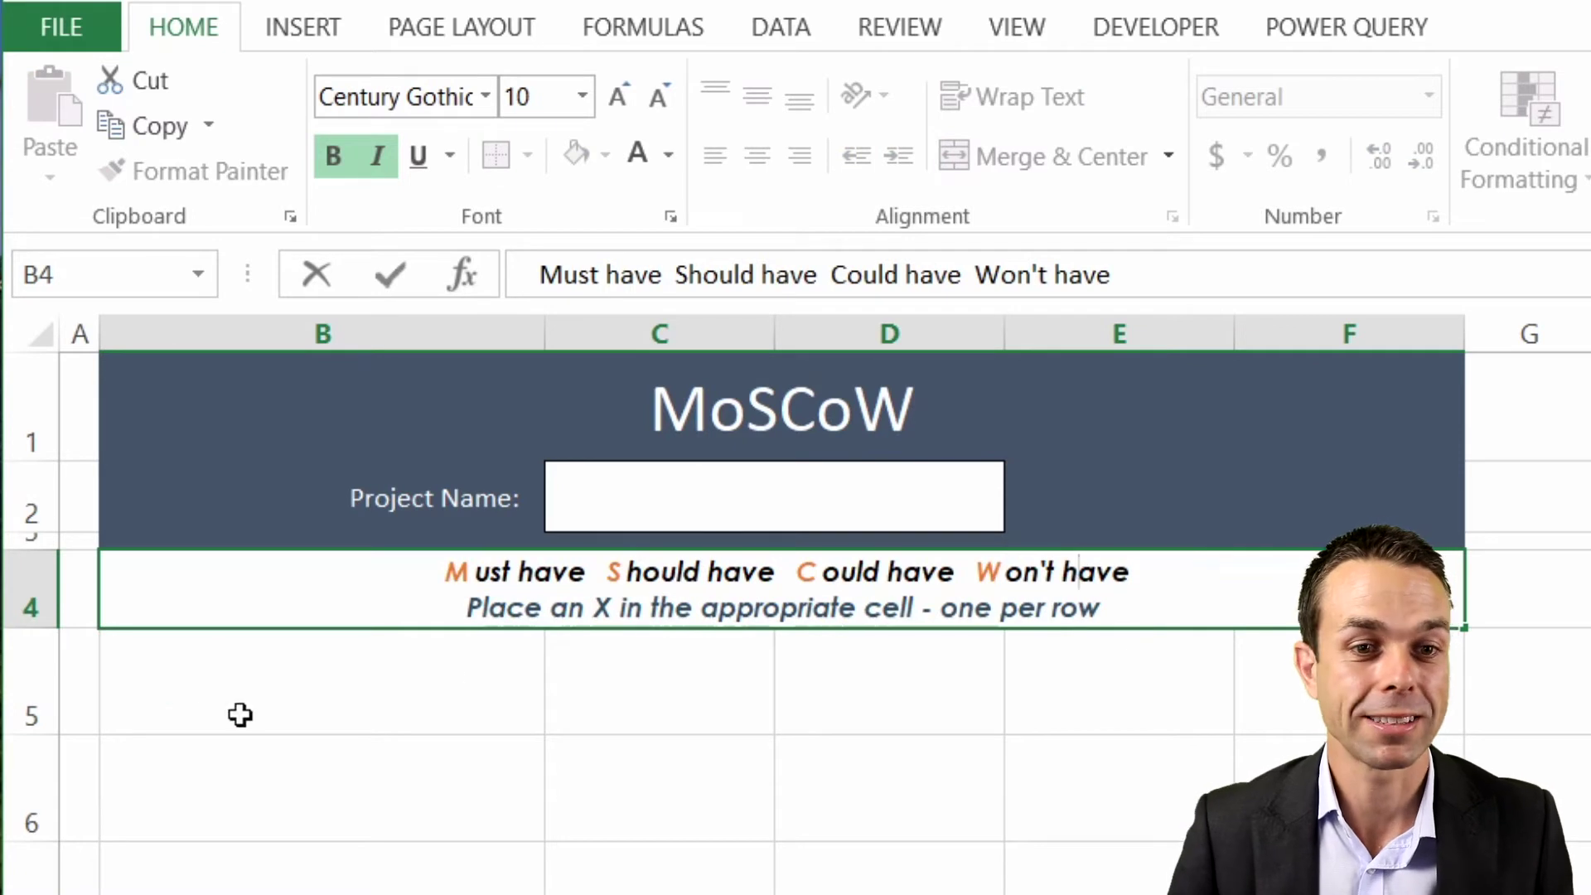
pyautogui.click(355, 650)
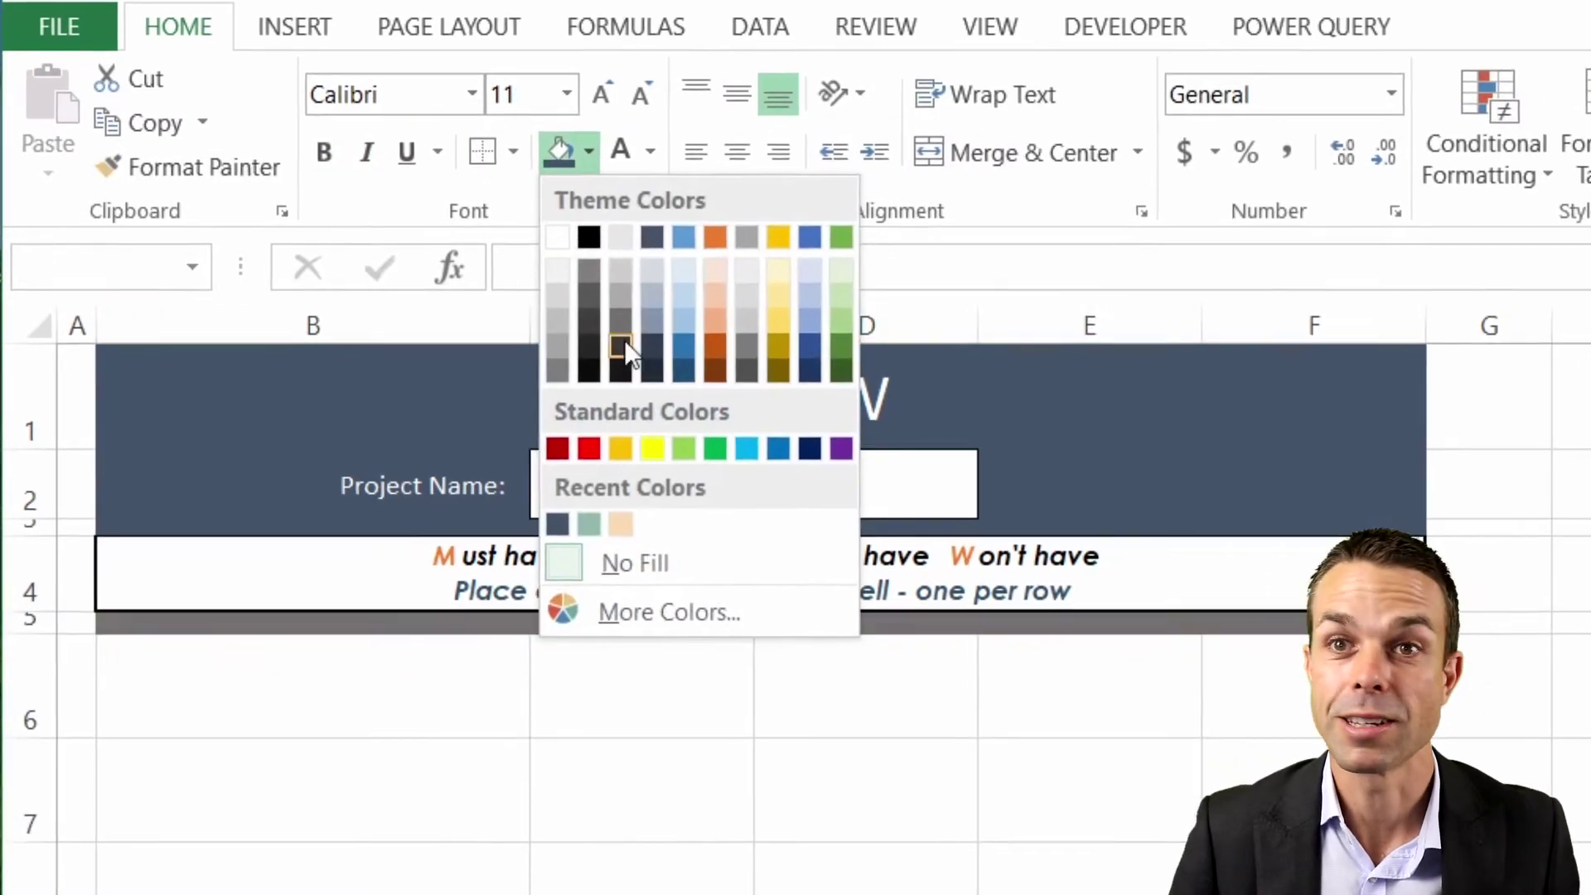
# Fill row 5 peach as a divider and B6:B11 dark blue-grey
pyautogui.click(638, 554)
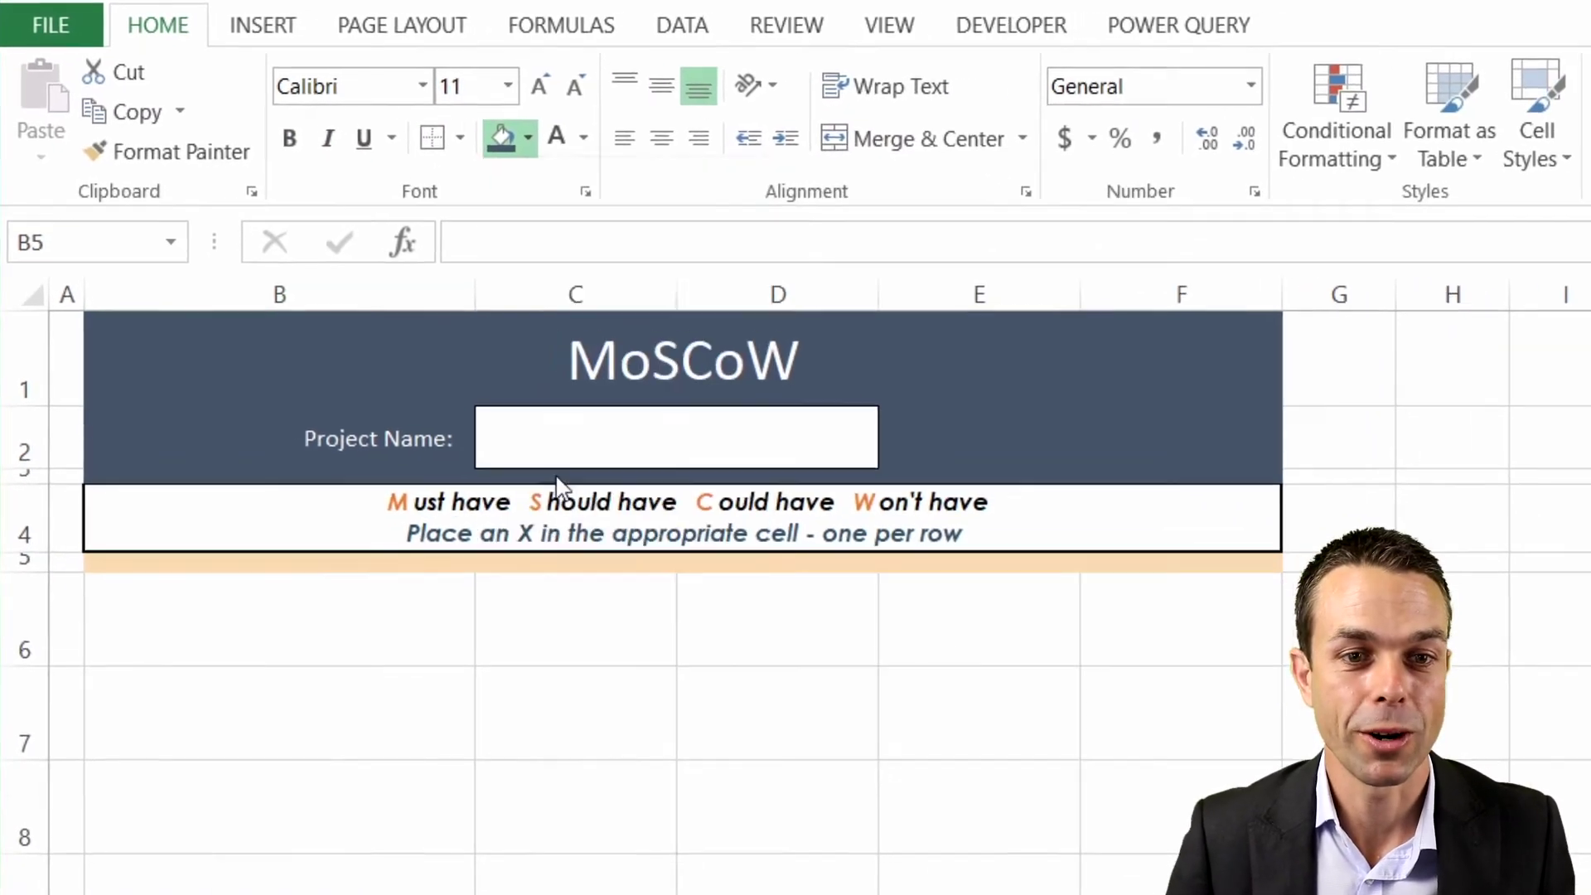
pyautogui.click(525, 672)
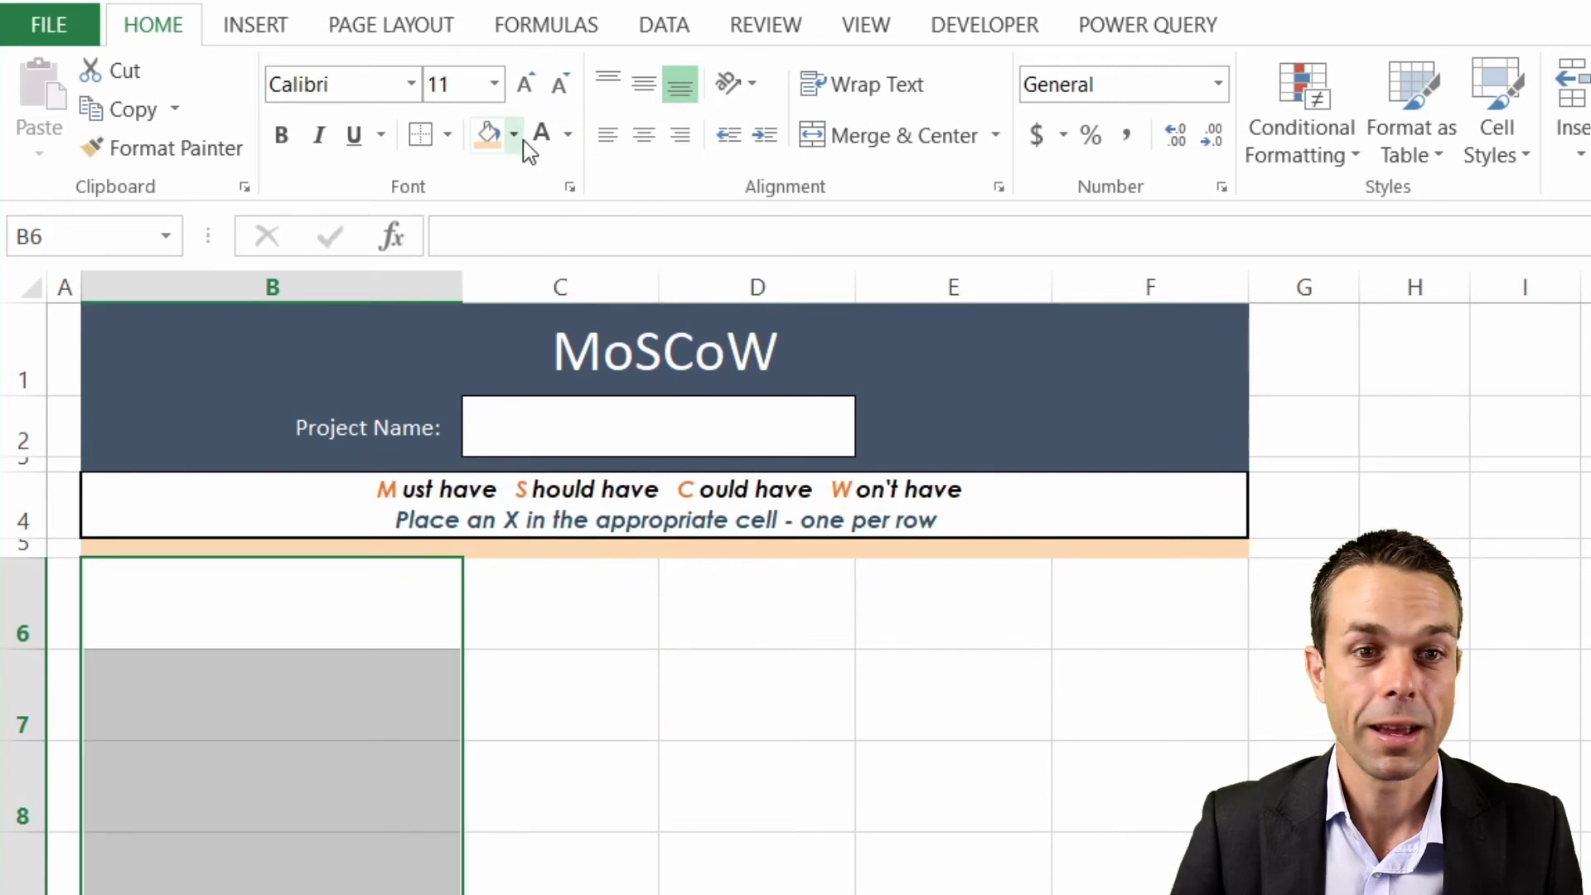
pyautogui.click(528, 137)
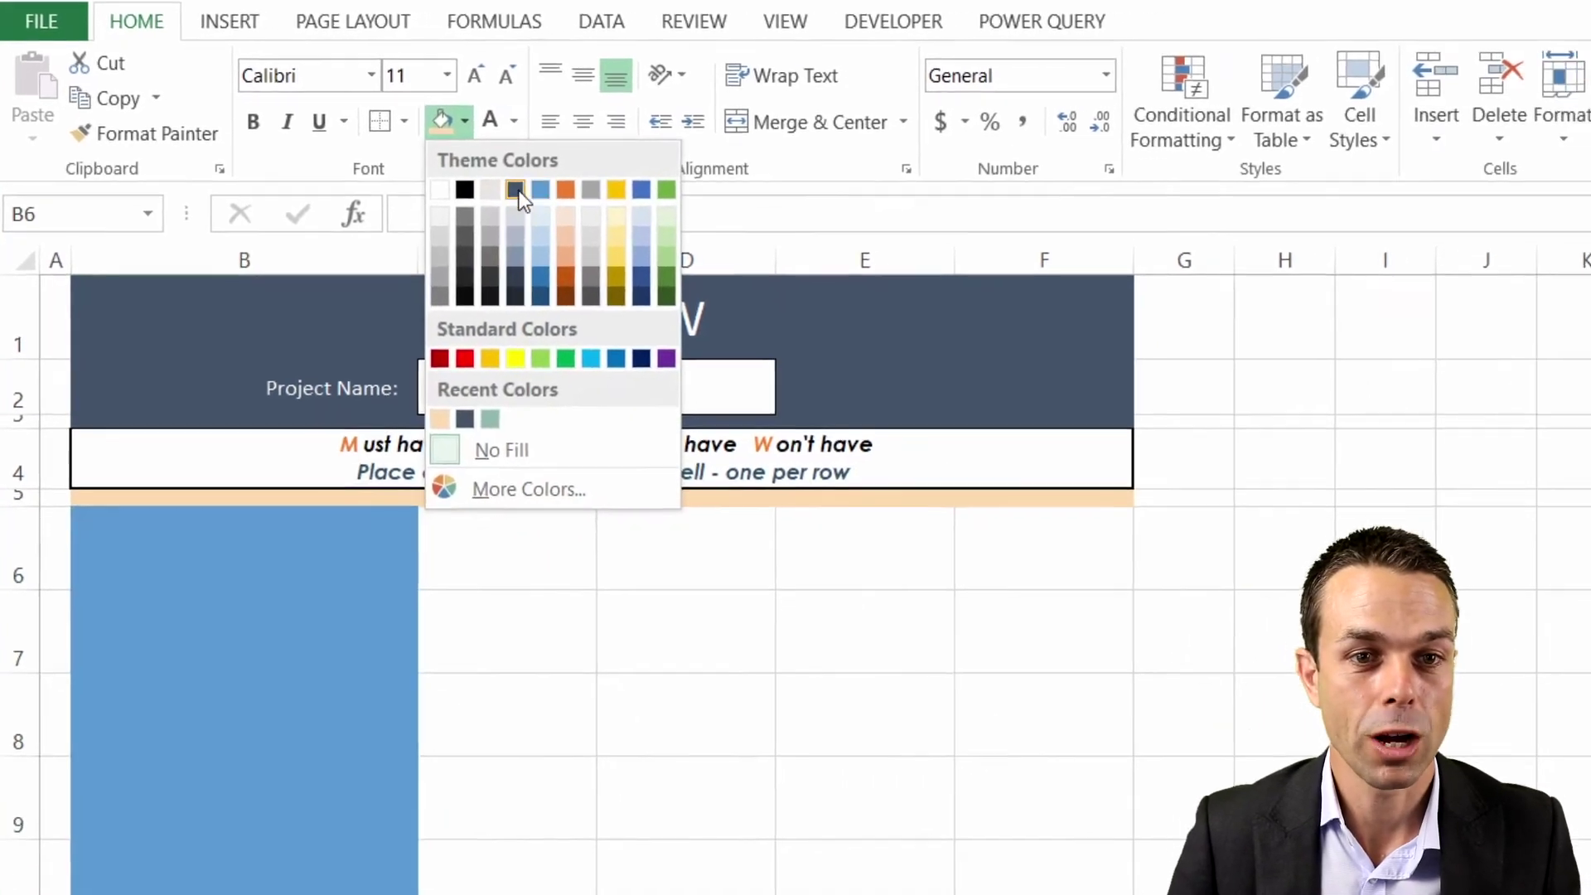
pyautogui.click(569, 208)
pyautogui.hotkey('shift', 'Right')
pyautogui.hotkey('shift', 'Right')
pyautogui.hotkey('shift', 'Right')
pyautogui.hotkey('shift', 'Right')
# Put thick box borders around B6:F11 and the header row B6:F6
pyautogui.click(351, 104)
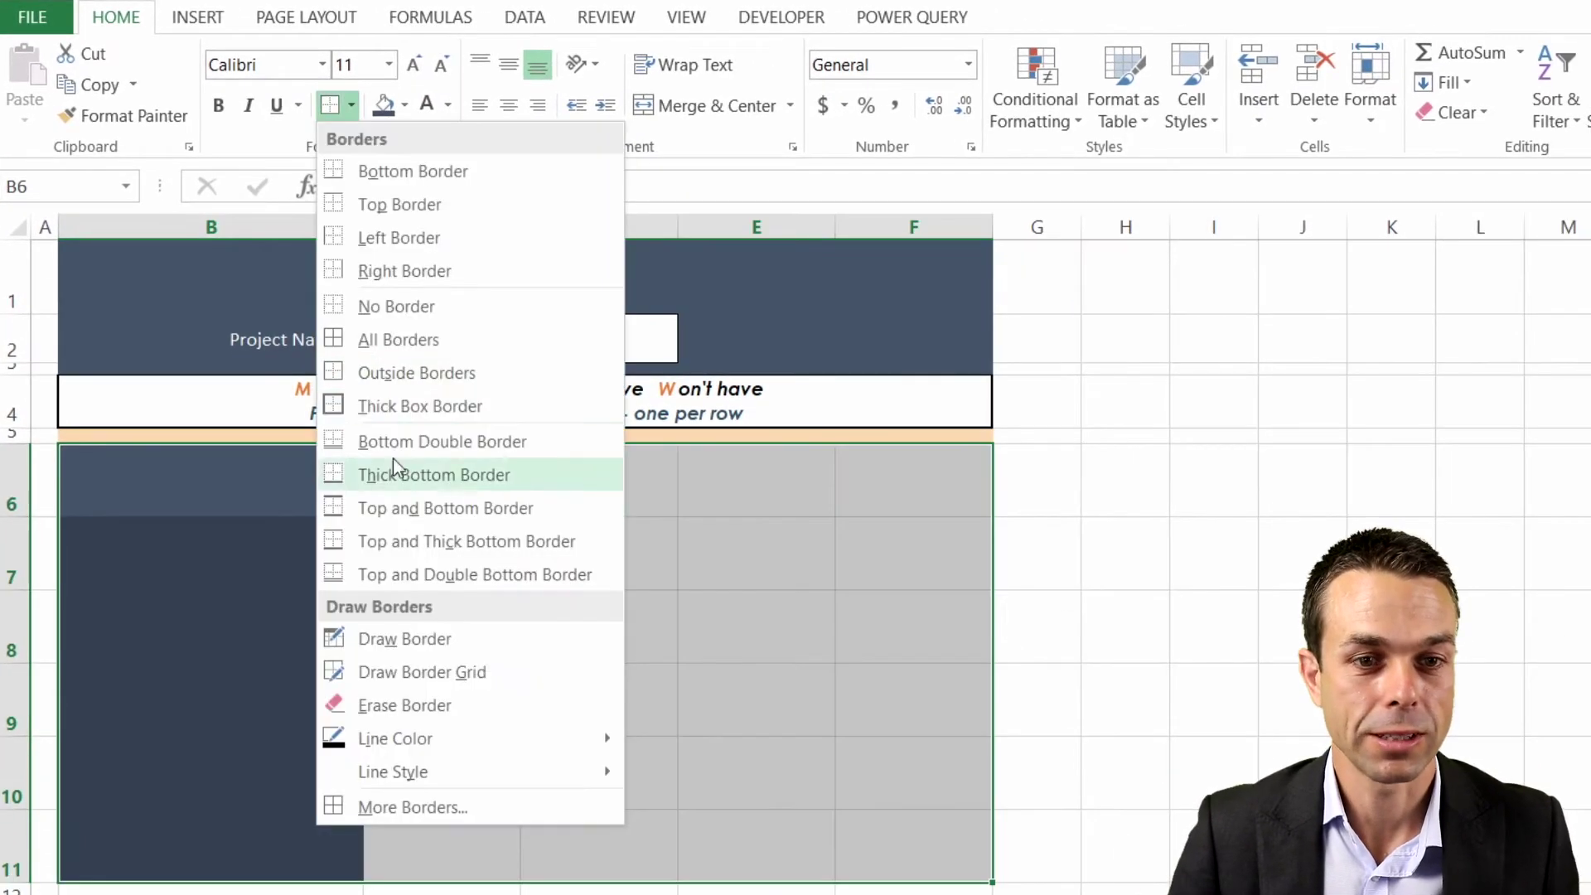
pyautogui.click(401, 410)
pyautogui.click(249, 547)
pyautogui.moveTo(227, 477); pyautogui.dragTo(888, 494)
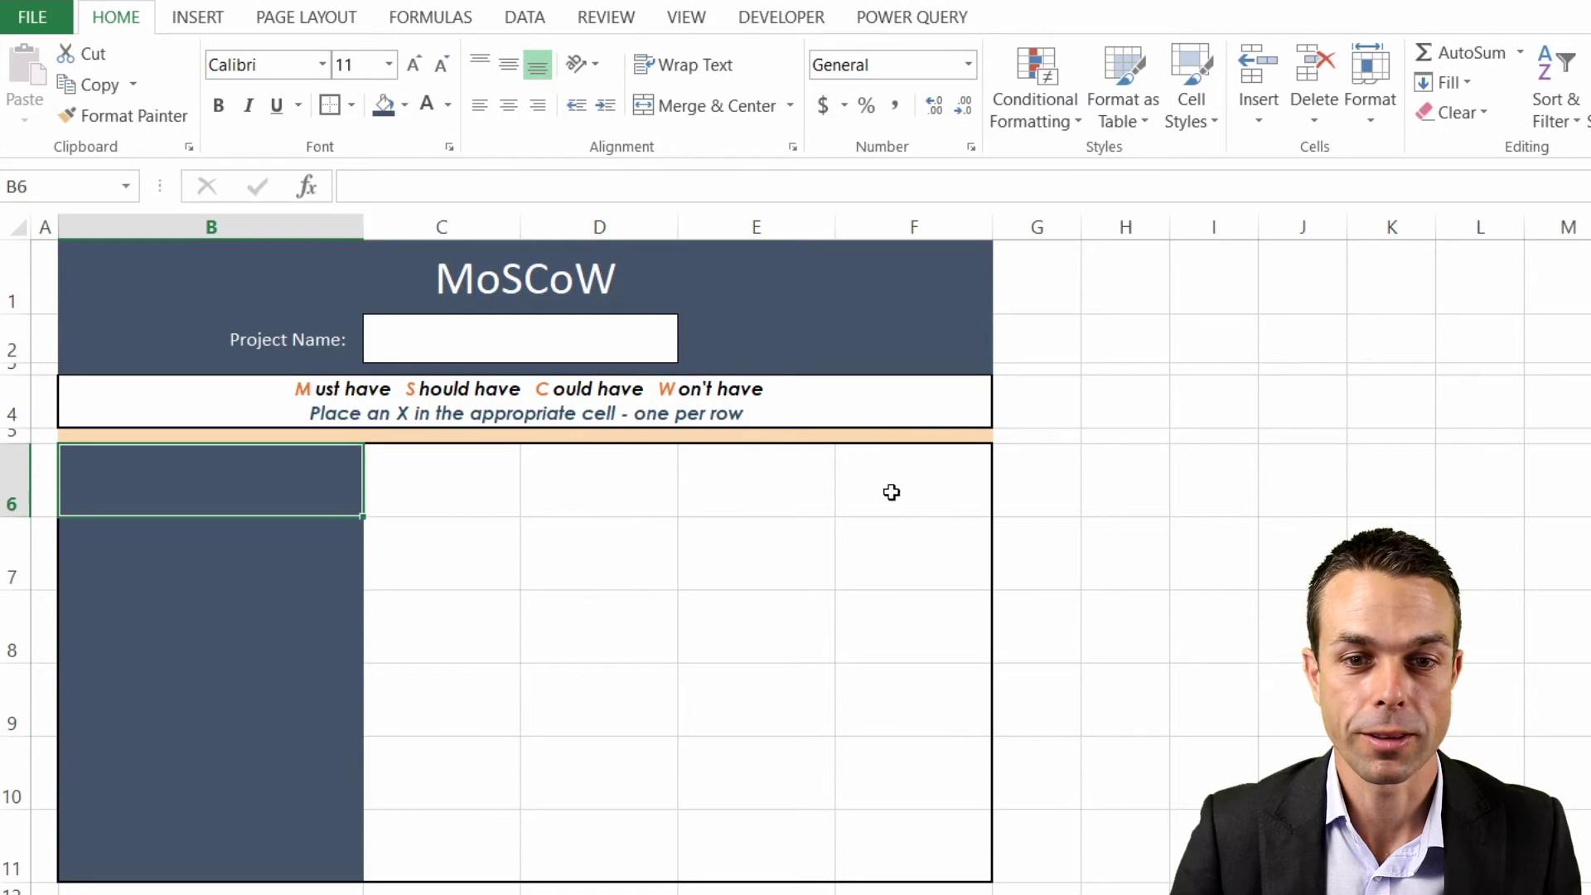
pyautogui.click(340, 105)
pyautogui.click(472, 611)
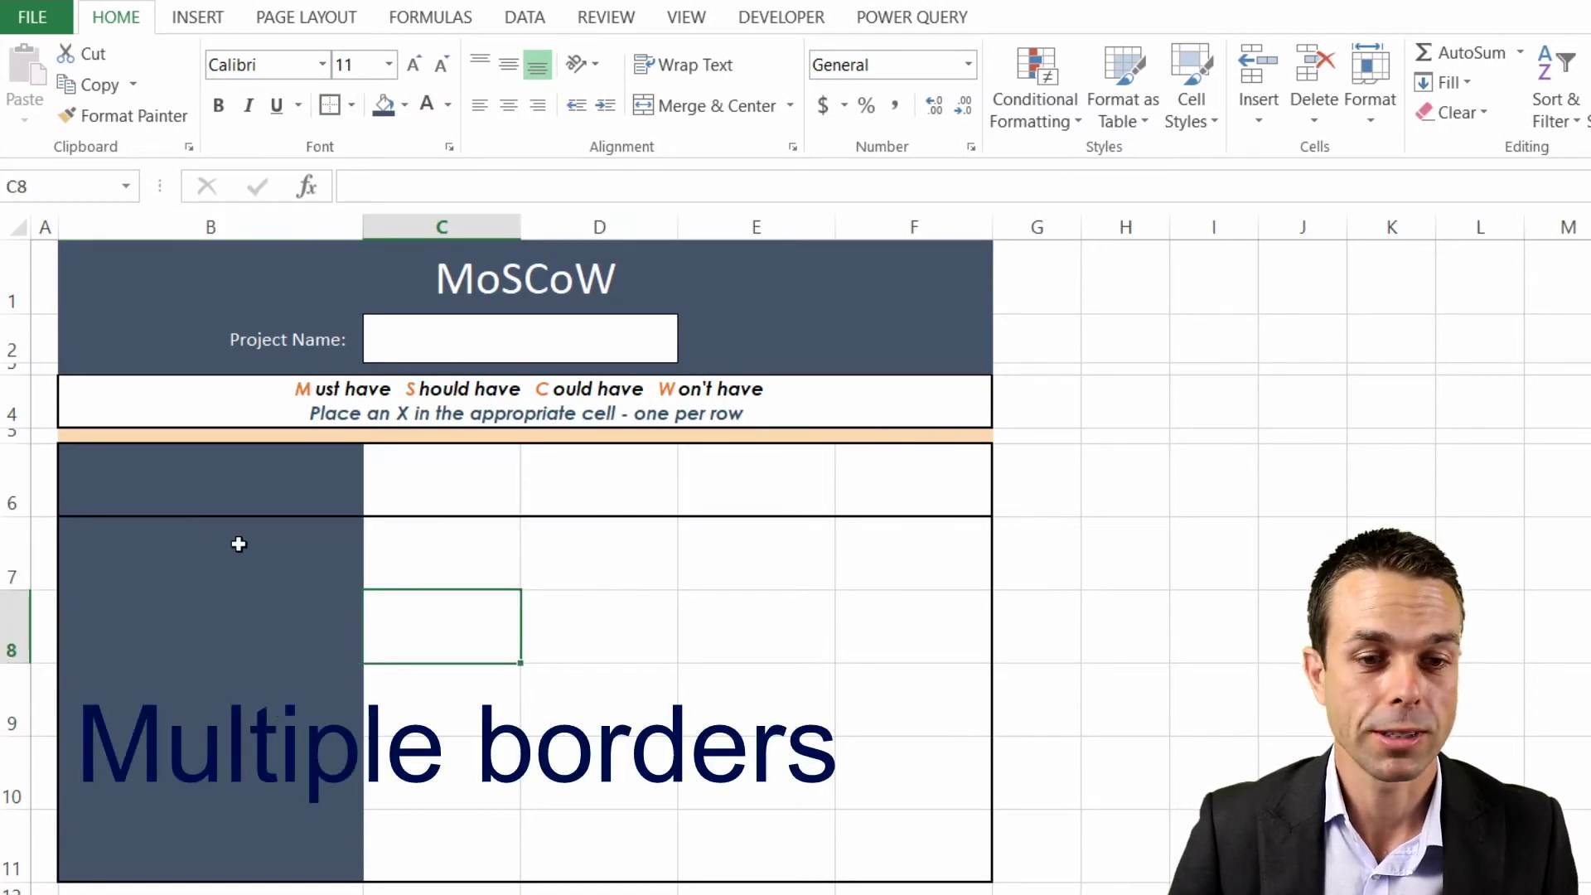
# Add thin light grey inside horizontal borders to B7:B11 through More Borders
pyautogui.moveTo(238, 544); pyautogui.dragTo(265, 841)
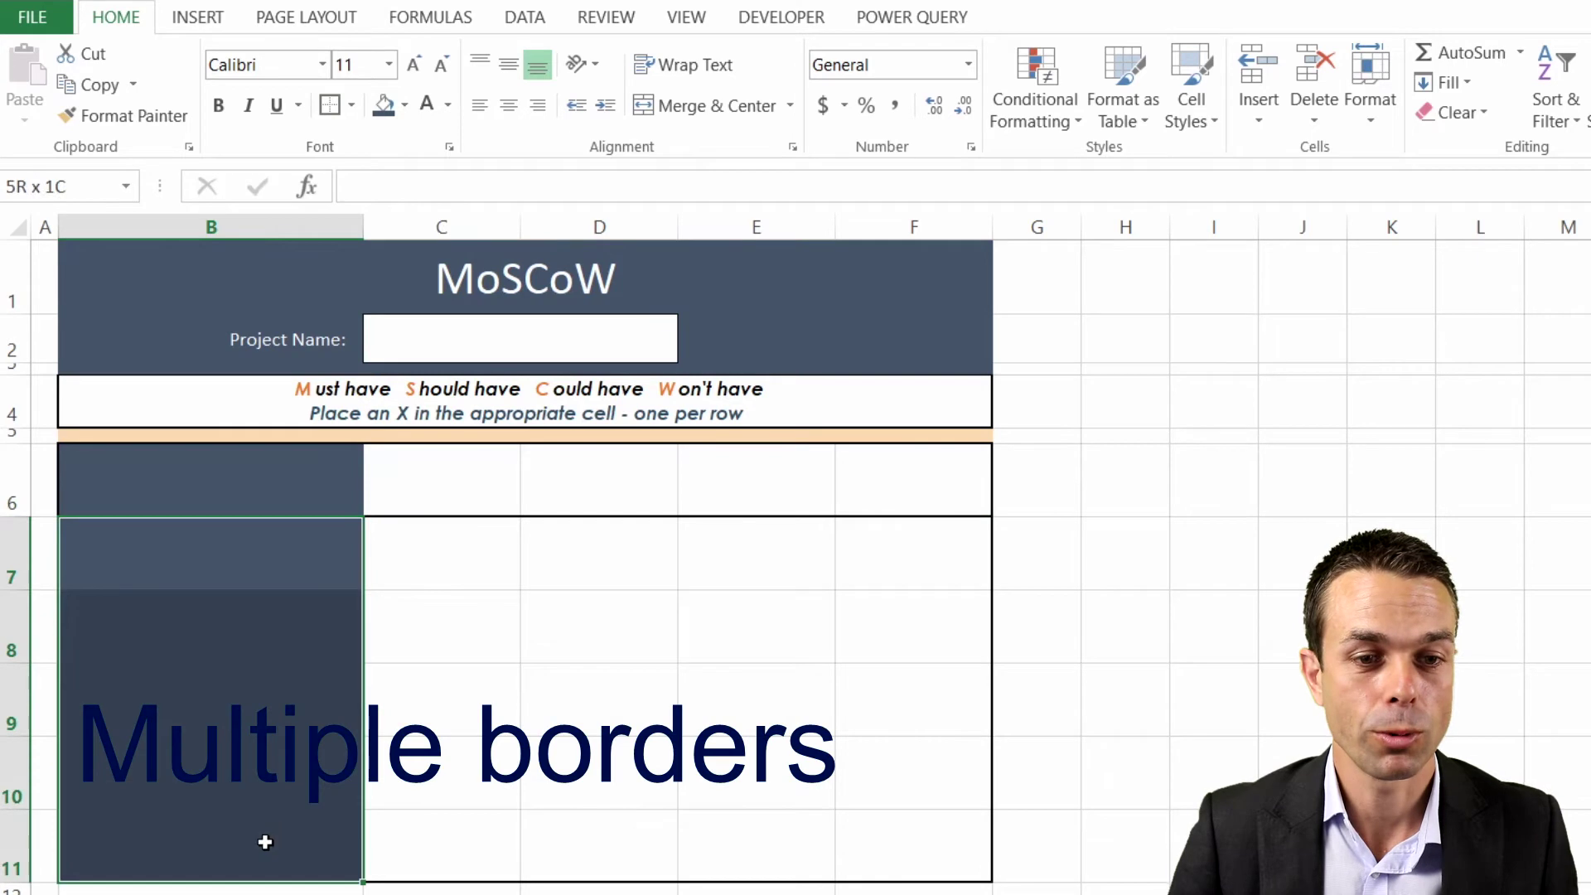
pyautogui.click(351, 105)
pyautogui.click(396, 806)
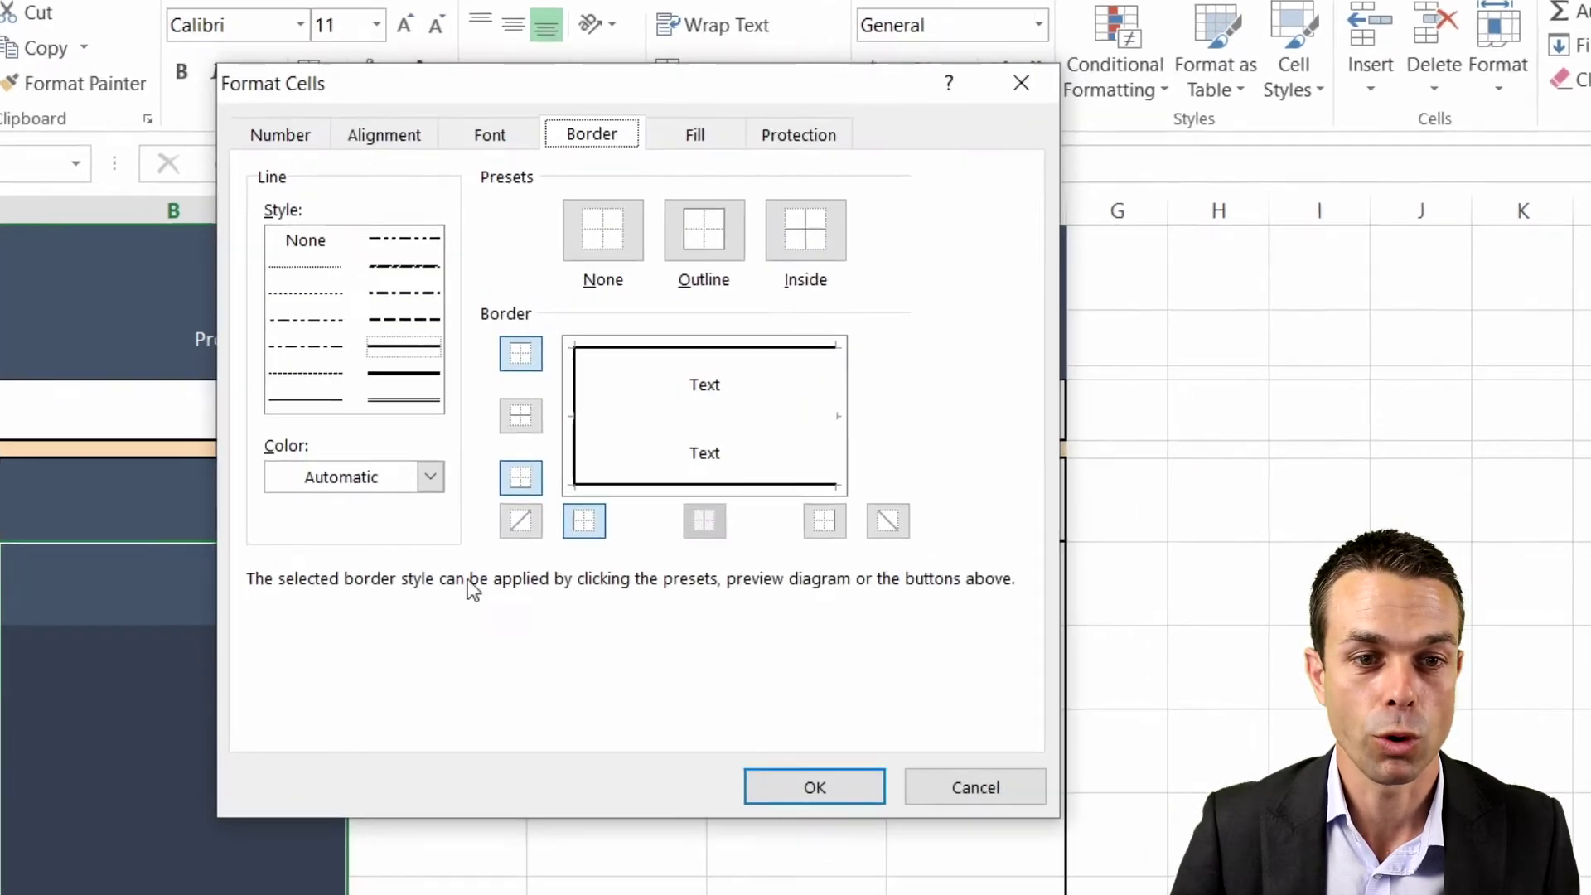
pyautogui.click(432, 458)
pyautogui.click(253, 664)
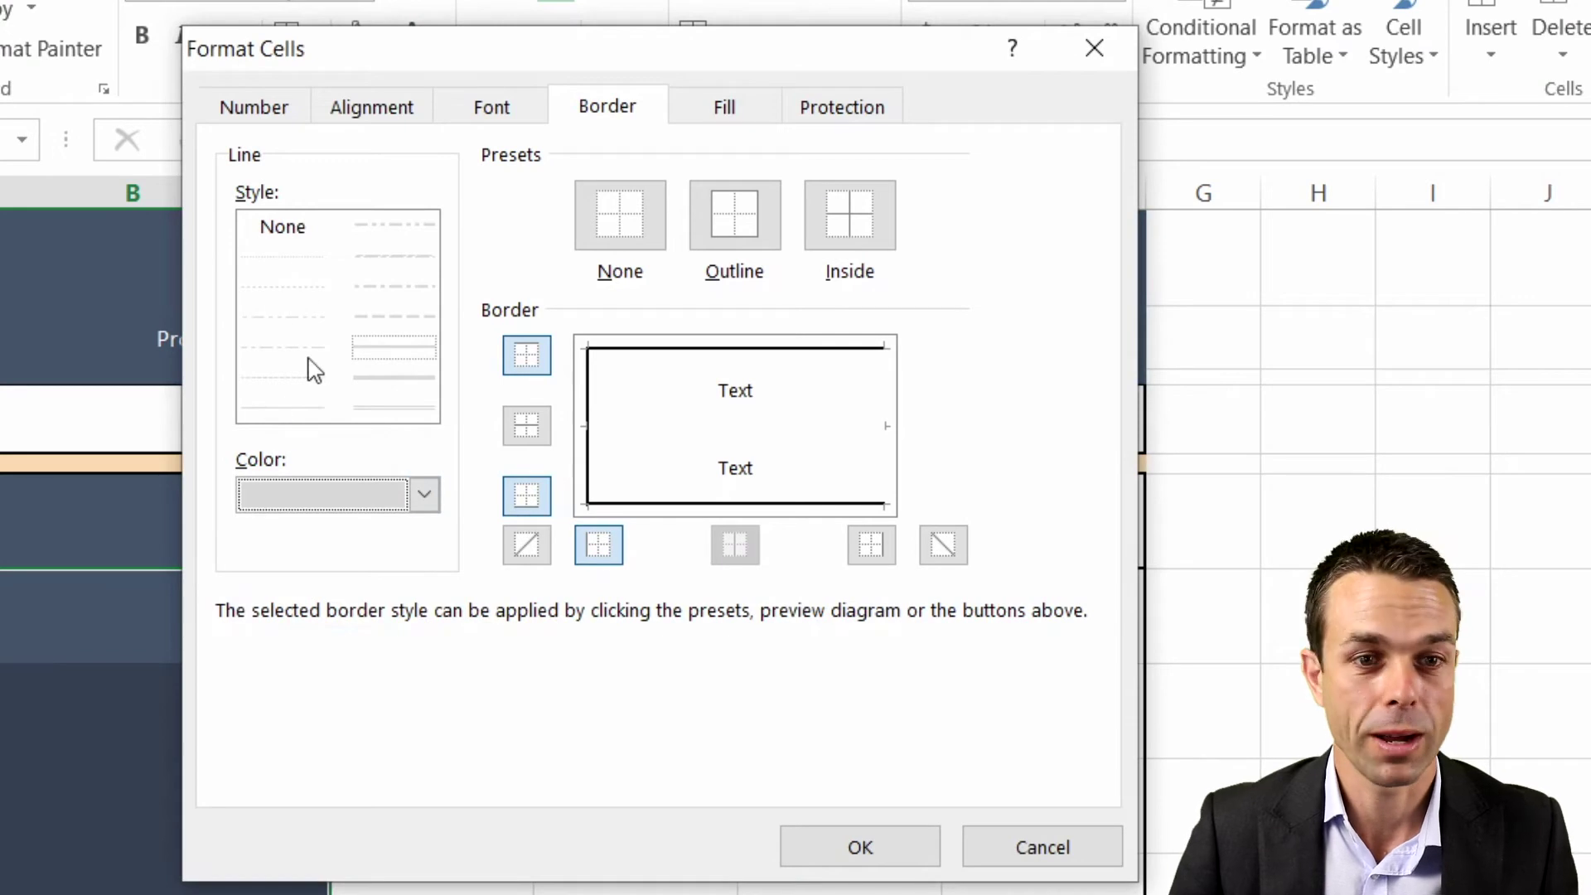
pyautogui.click(290, 409)
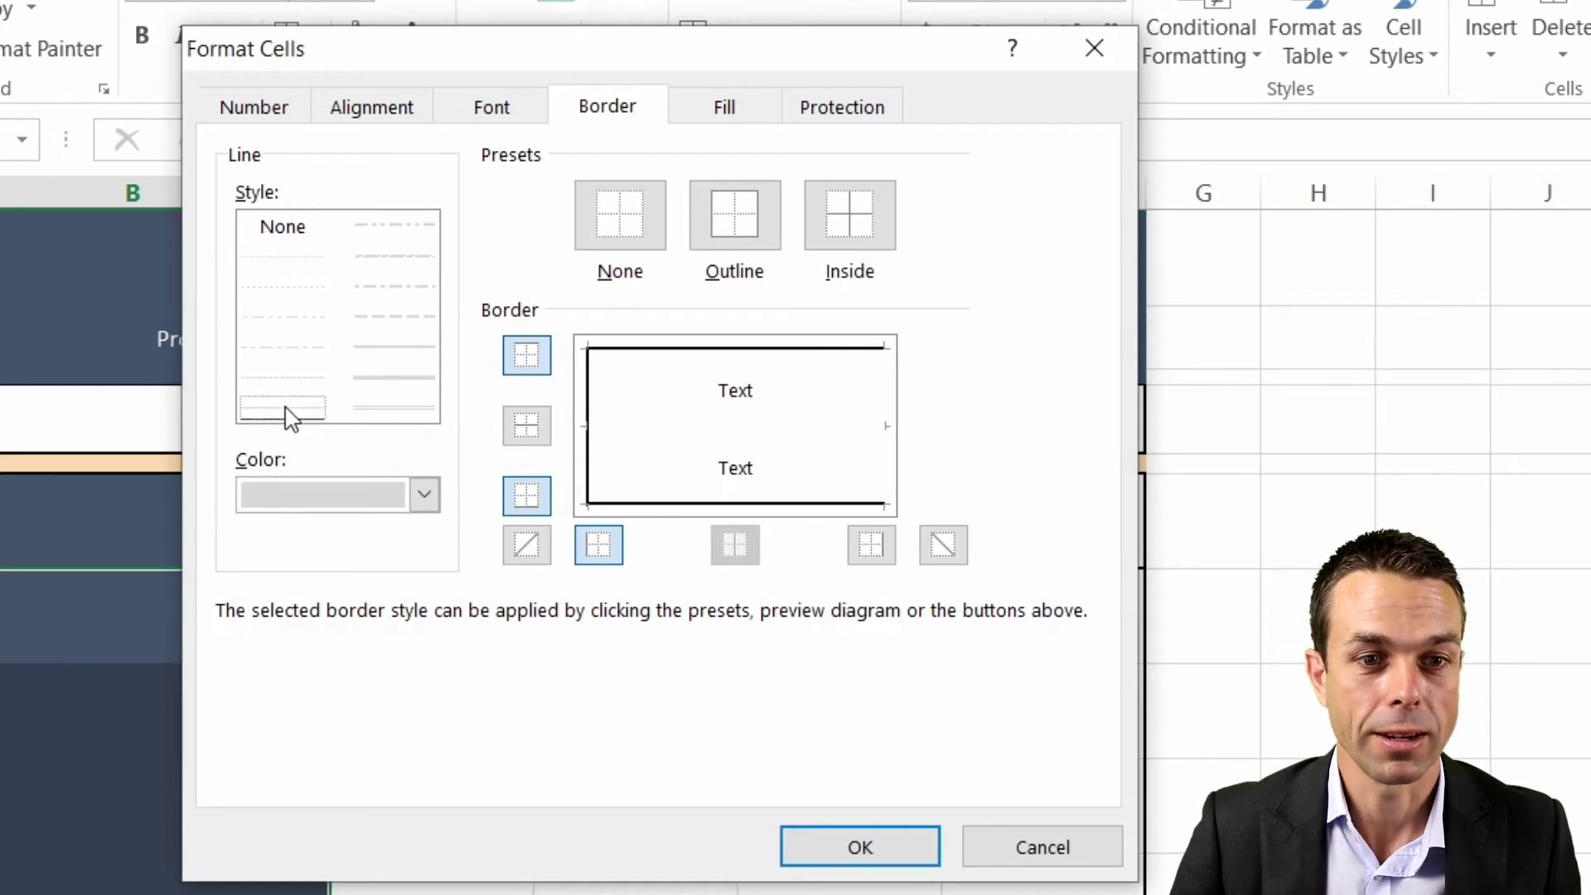
pyautogui.click(650, 425)
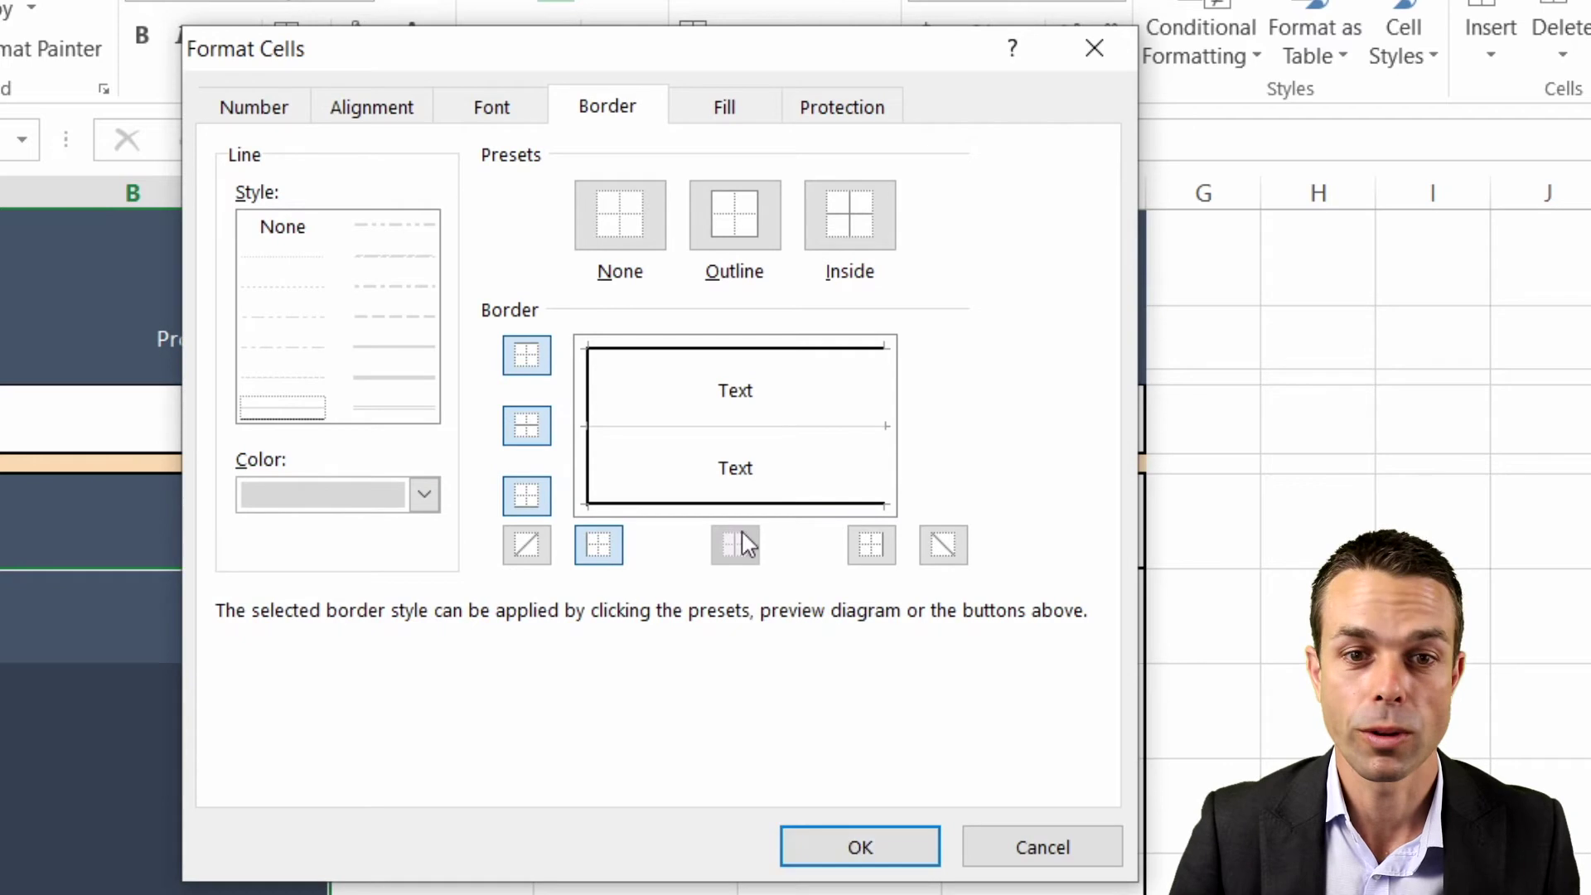
pyautogui.click(854, 841)
pyautogui.click(364, 571)
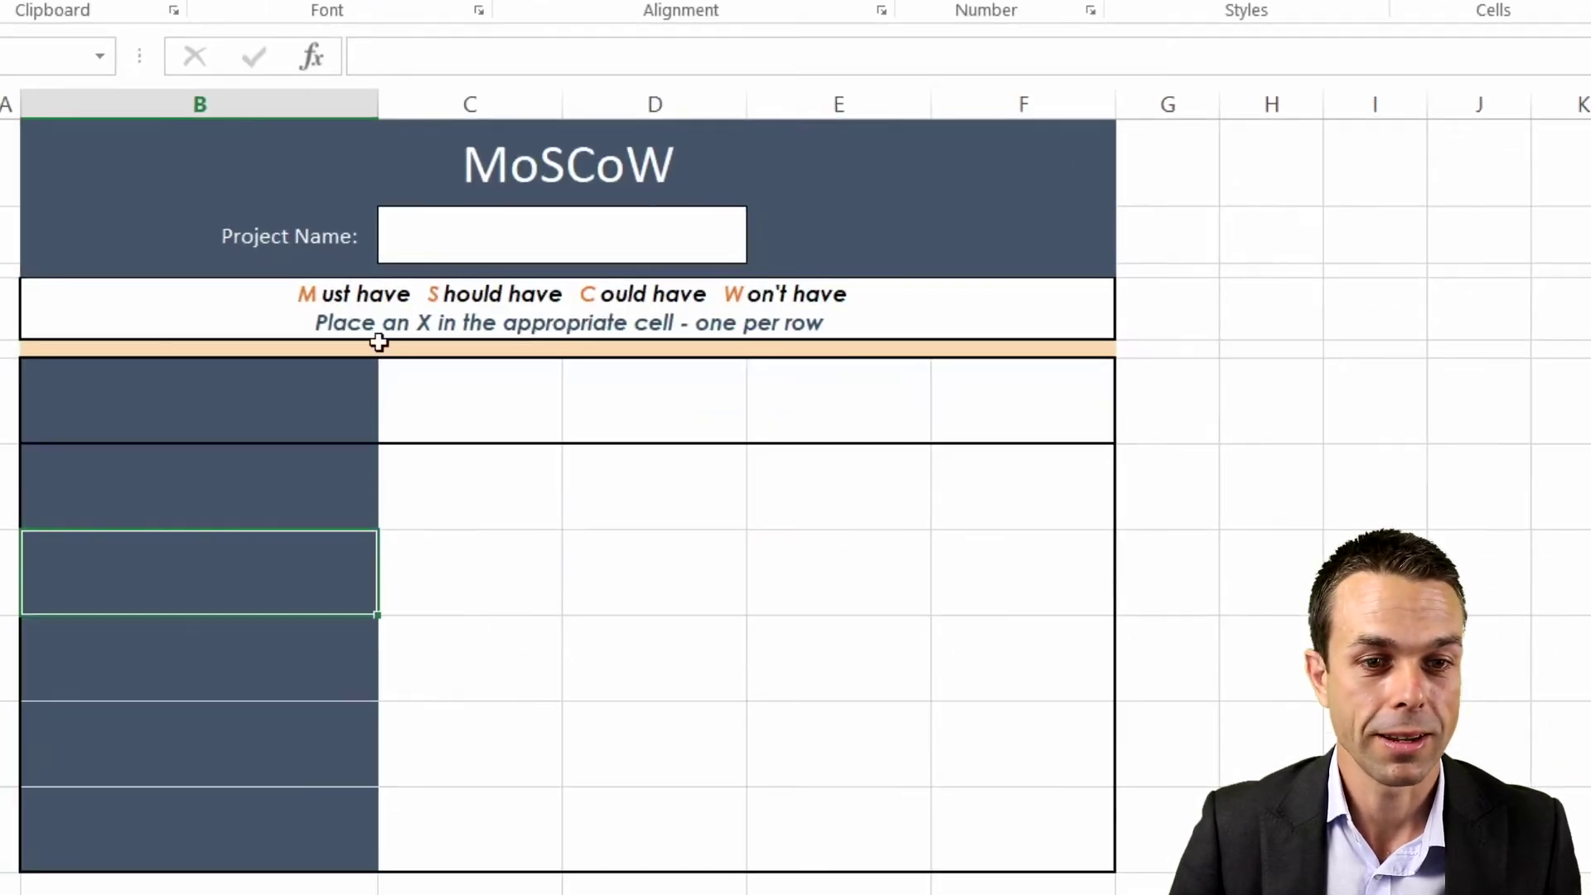
# Give C6:F11 dotted inside horizontal lines and solid inside vertical lines
pyautogui.click(470, 400)
pyautogui.keyDown('shift'); pyautogui.click(1002, 808); pyautogui.keyUp('shift')
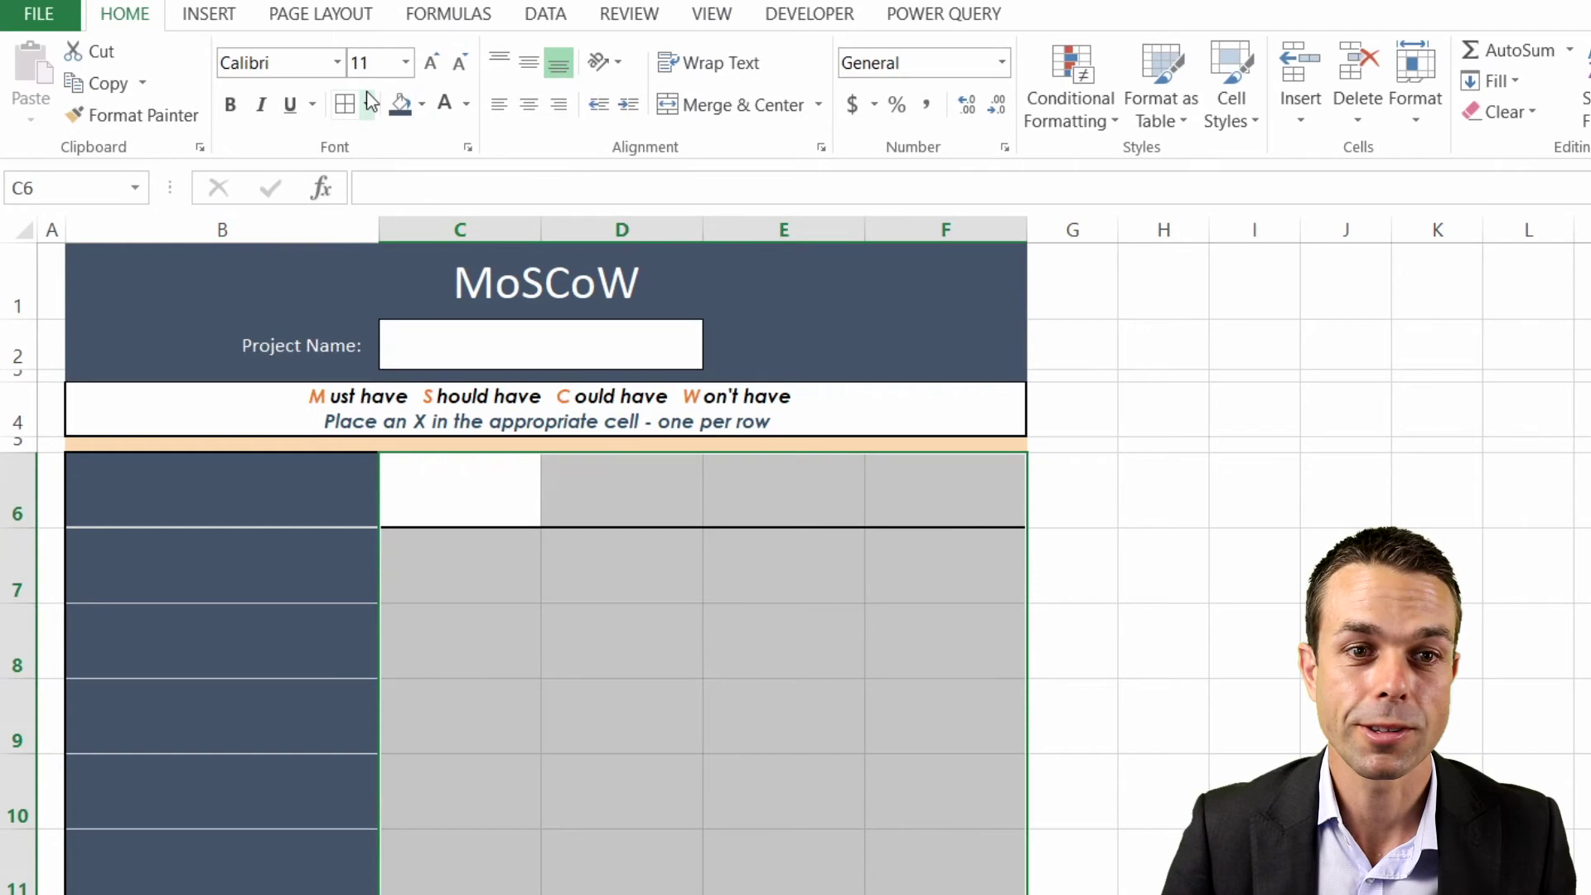
pyautogui.click(371, 103)
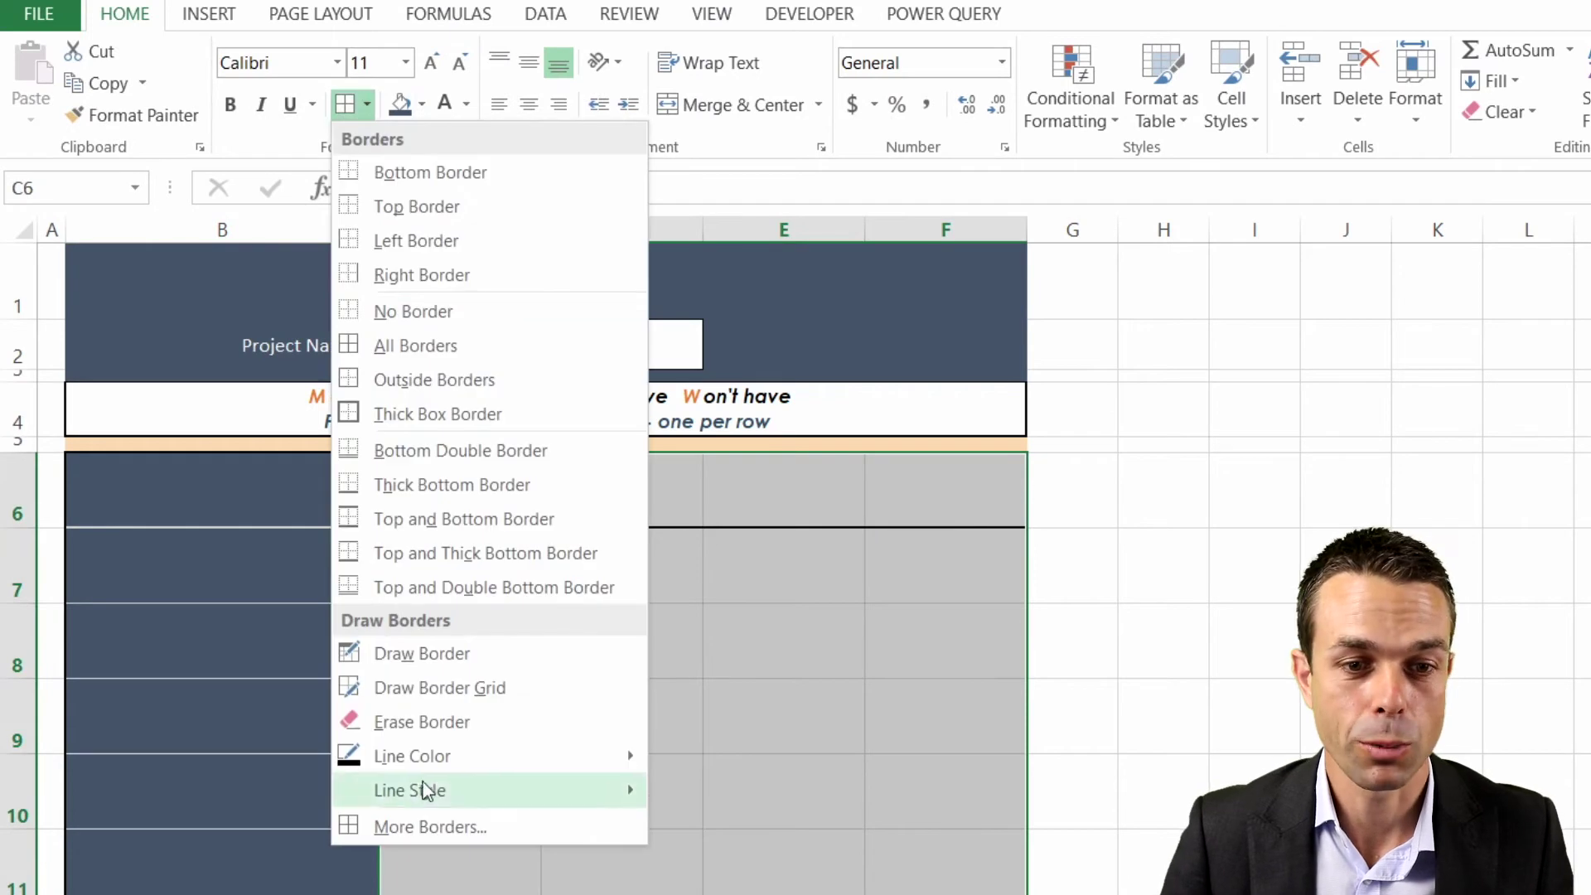
pyautogui.click(426, 823)
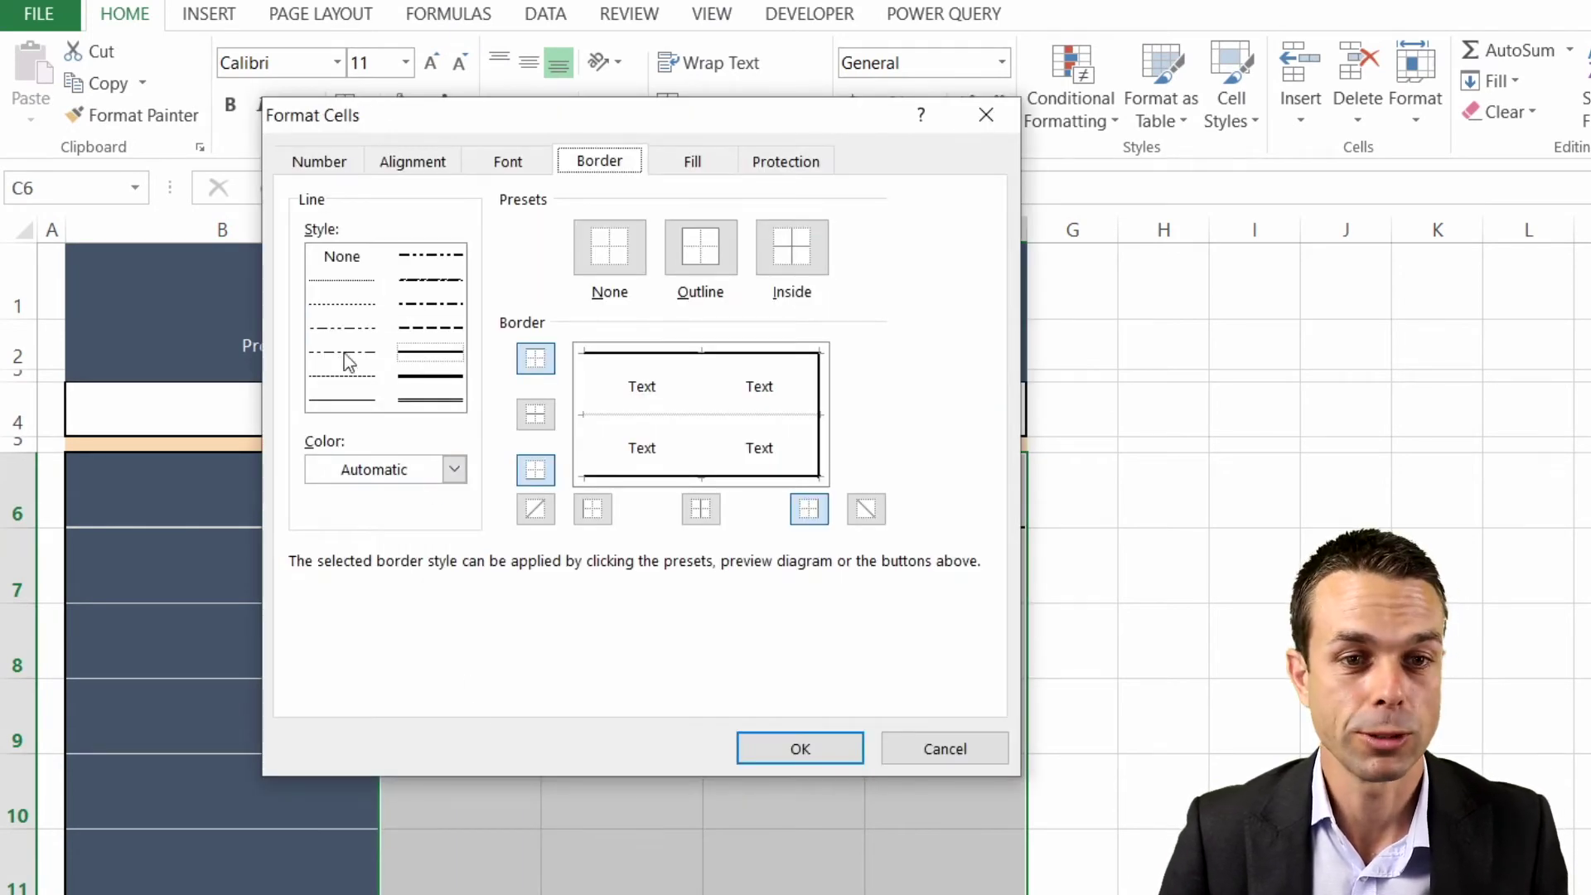
pyautogui.click(701, 509)
pyautogui.click(342, 303)
pyautogui.click(535, 415)
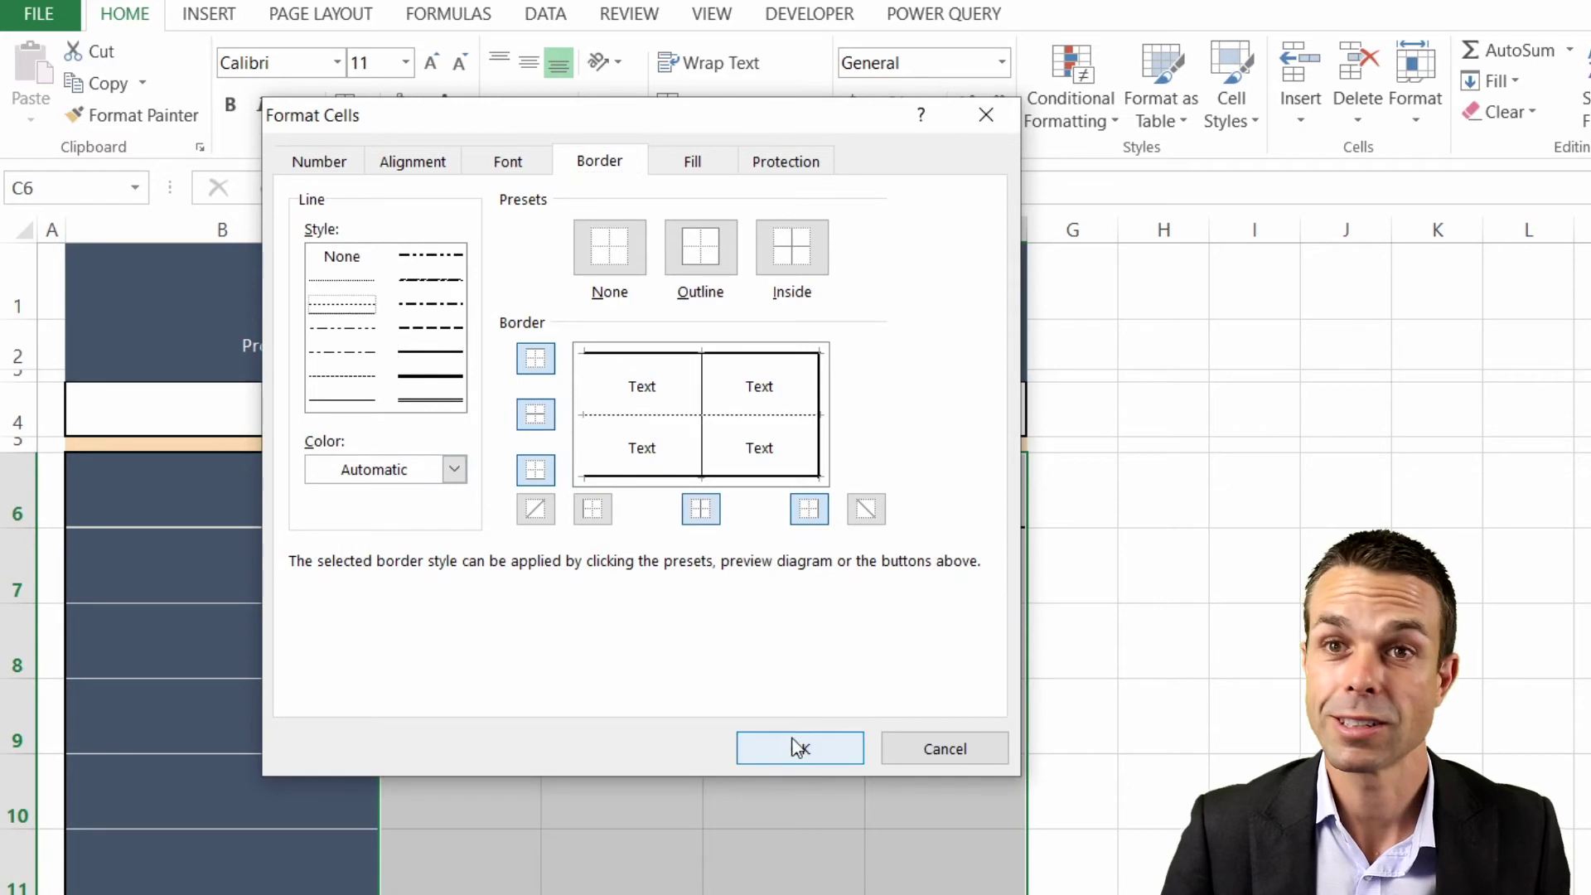
pyautogui.click(797, 748)
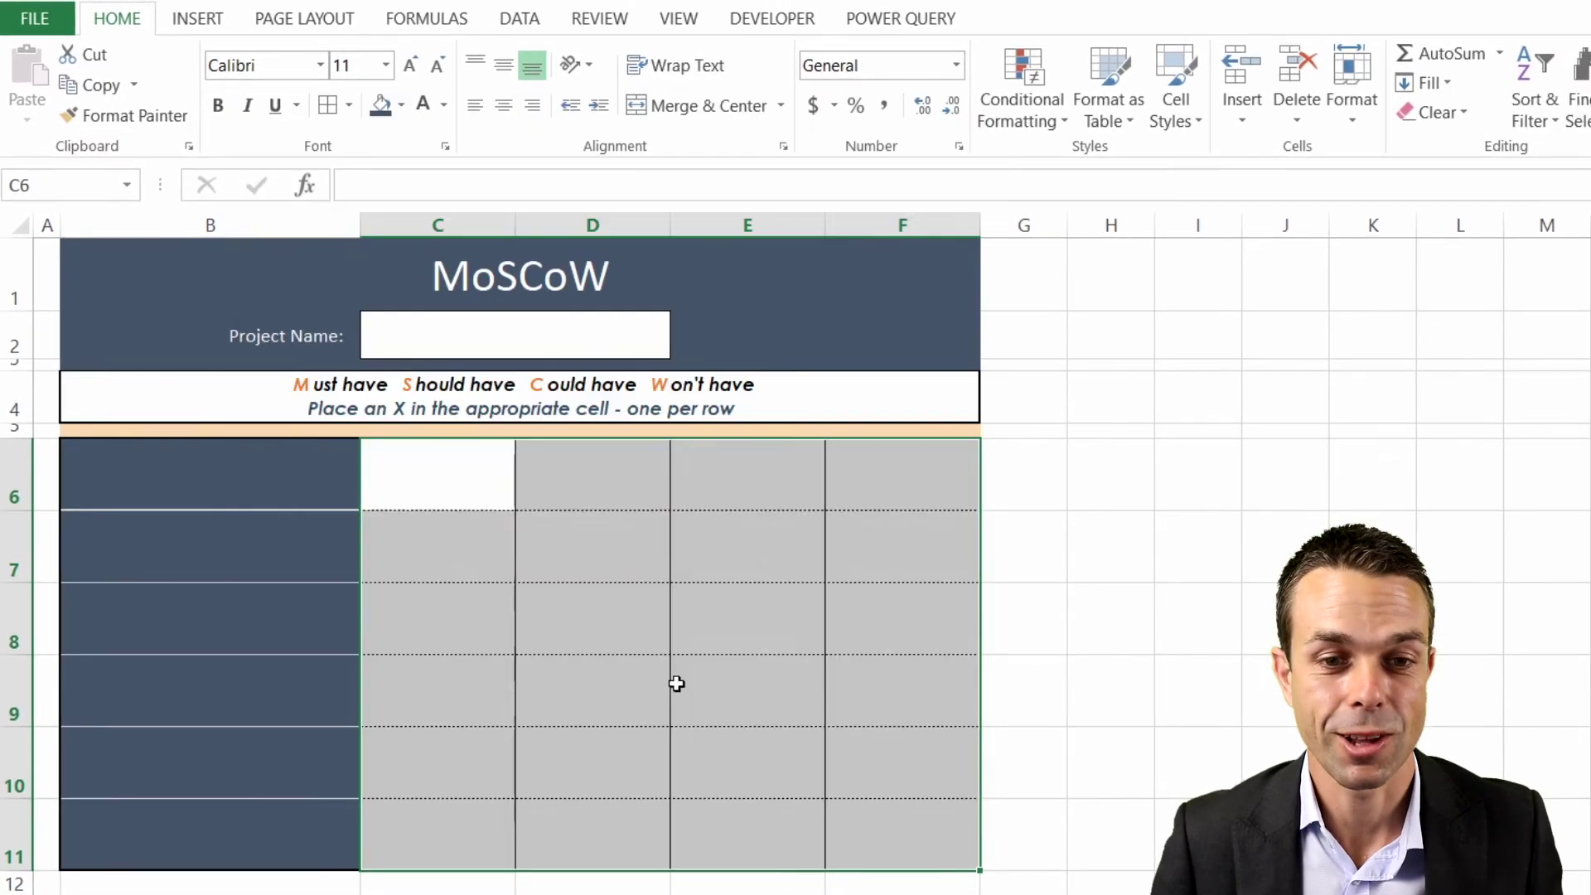
pyautogui.click(698, 669)
# Enter 'Requirement 1' in B6
pyautogui.click(317, 505)
pyautogui.write('Requirement 1')
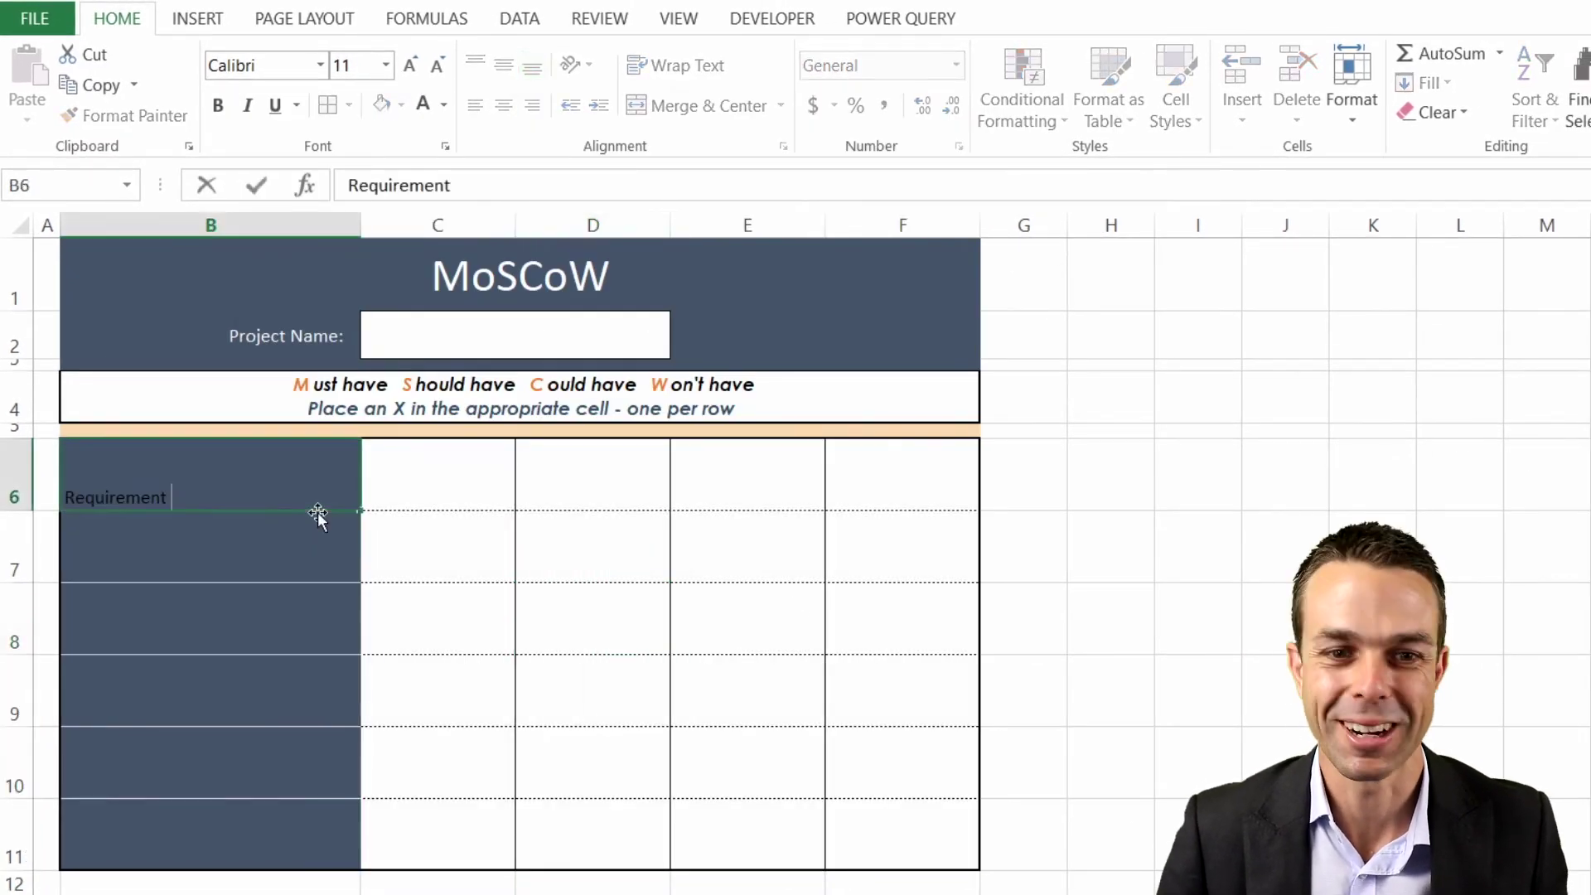
pyautogui.press('Return')
# Add another 'Requirement 1' label, then middle-align, right-align, indent and whiten B6:B11's text
pyautogui.write('Requirement 1')
pyautogui.press('Return')
pyautogui.click(308, 529)
pyautogui.moveTo(308, 481); pyautogui.dragTo(266, 728)
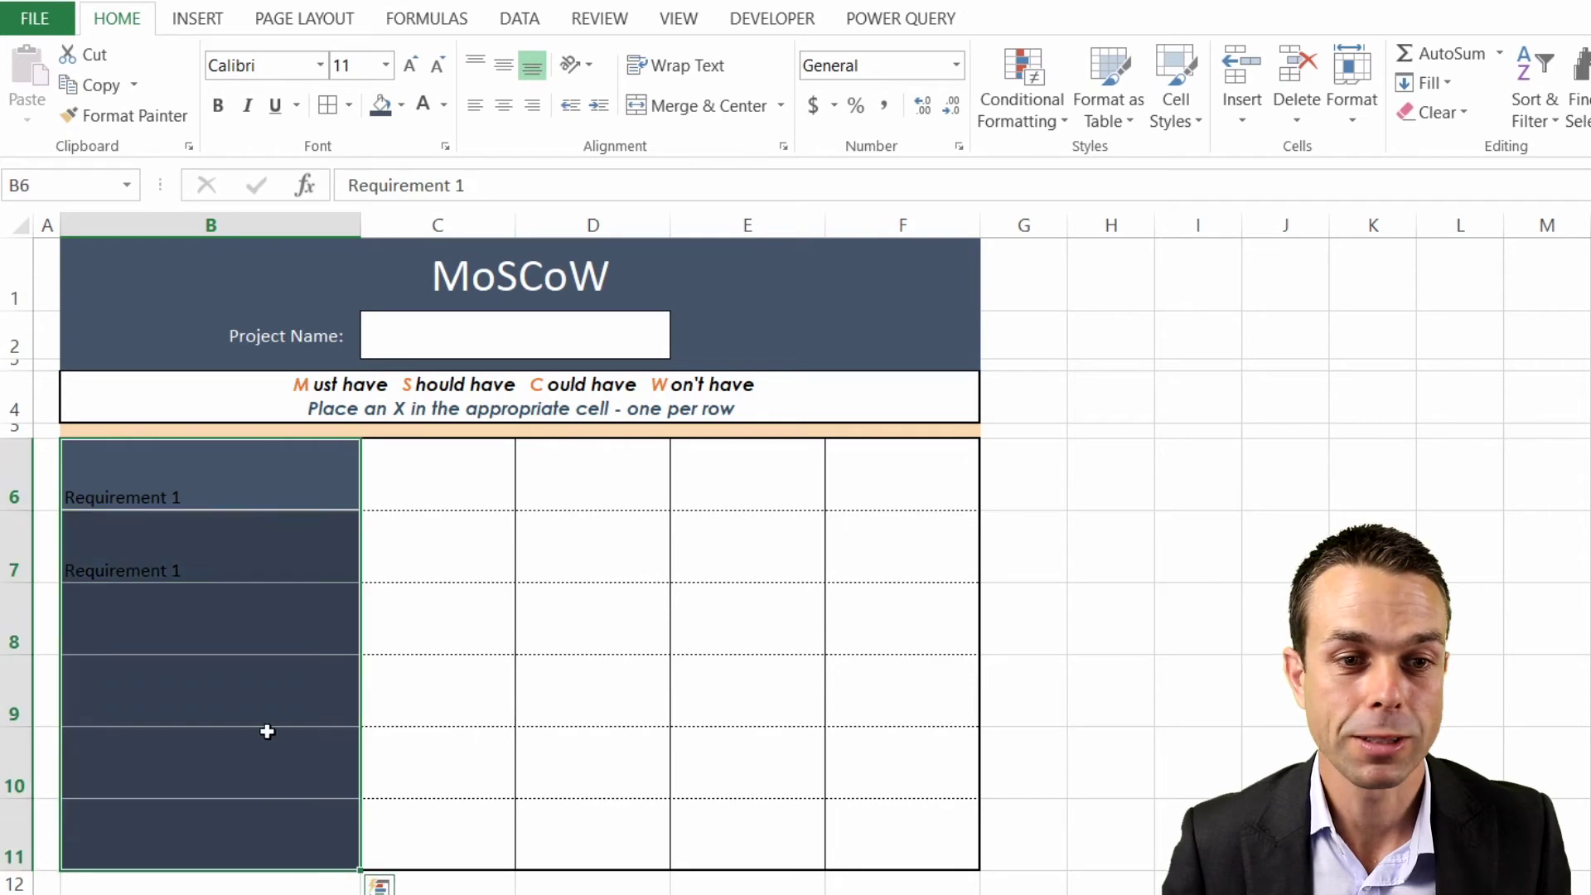
pyautogui.click(499, 74)
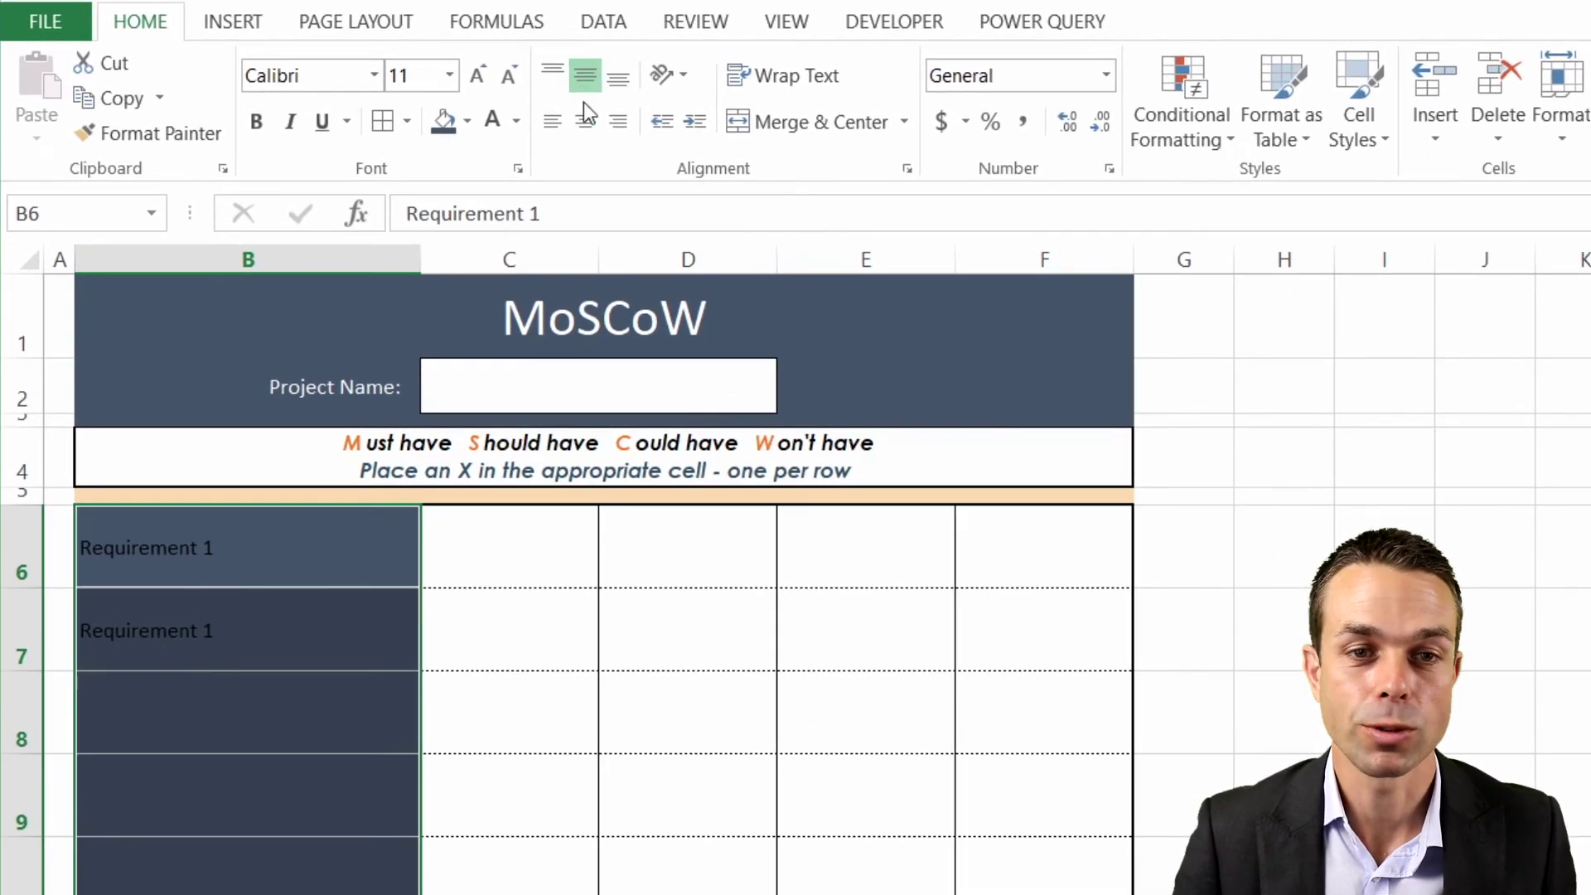
pyautogui.click(615, 122)
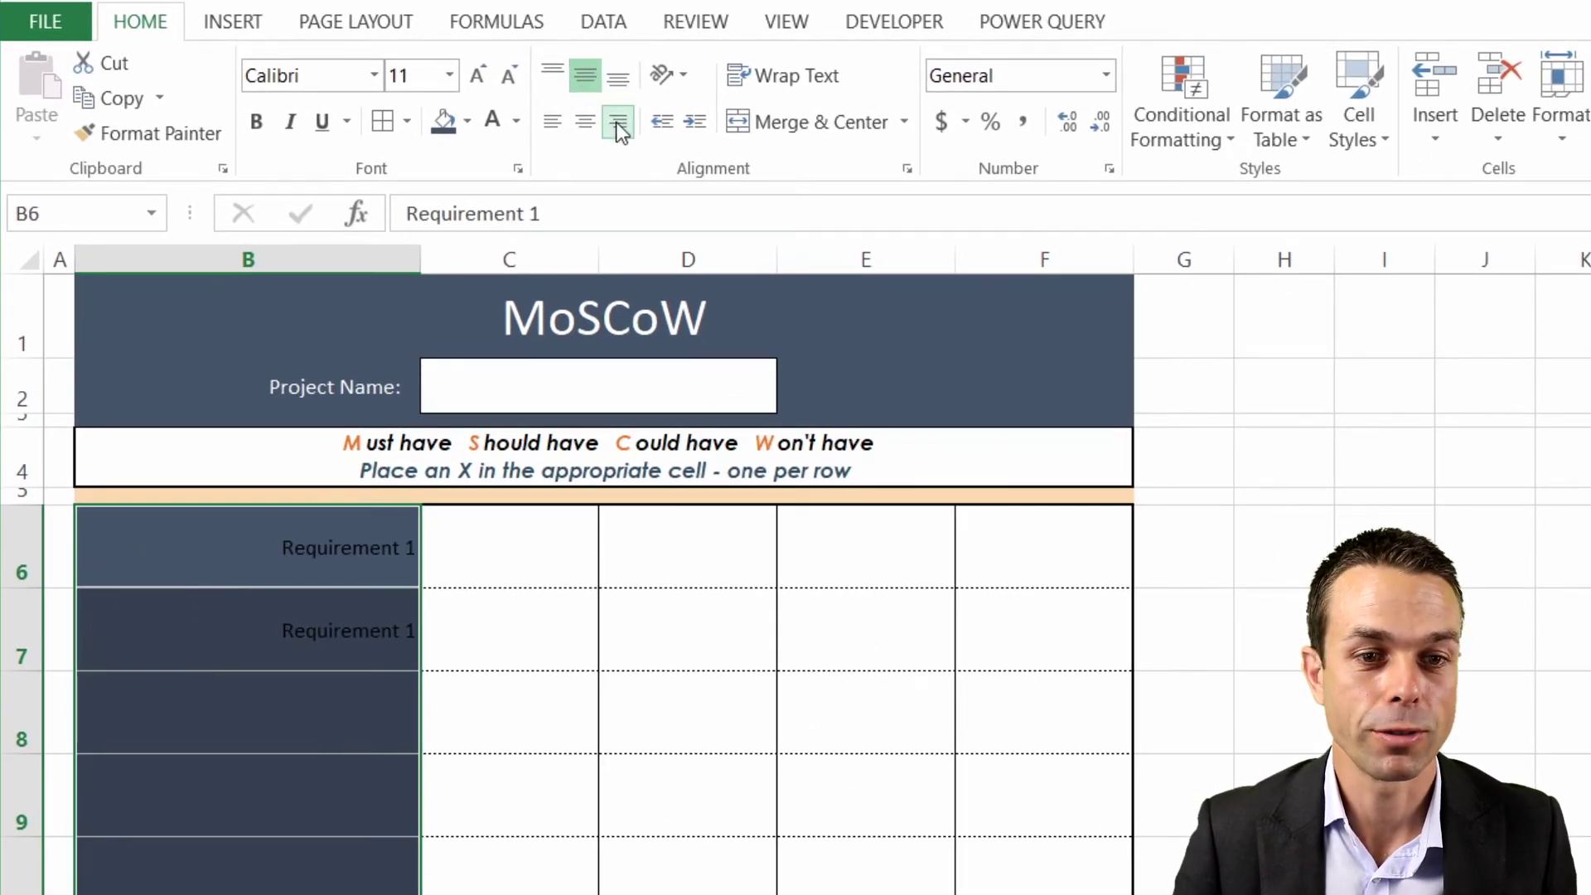
pyautogui.click(694, 121)
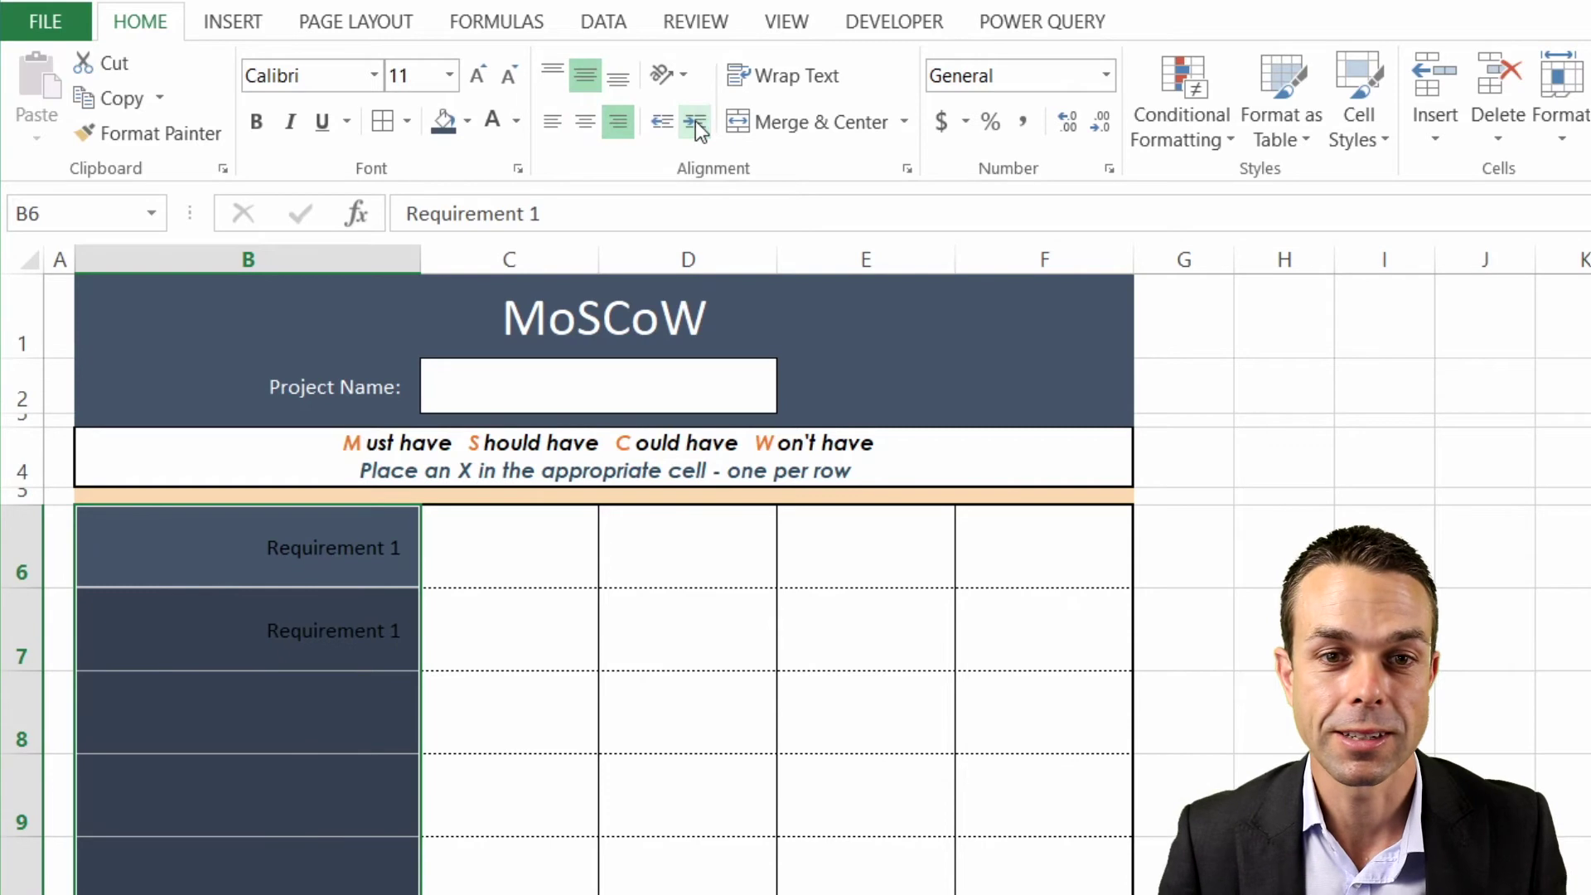
pyautogui.click(492, 121)
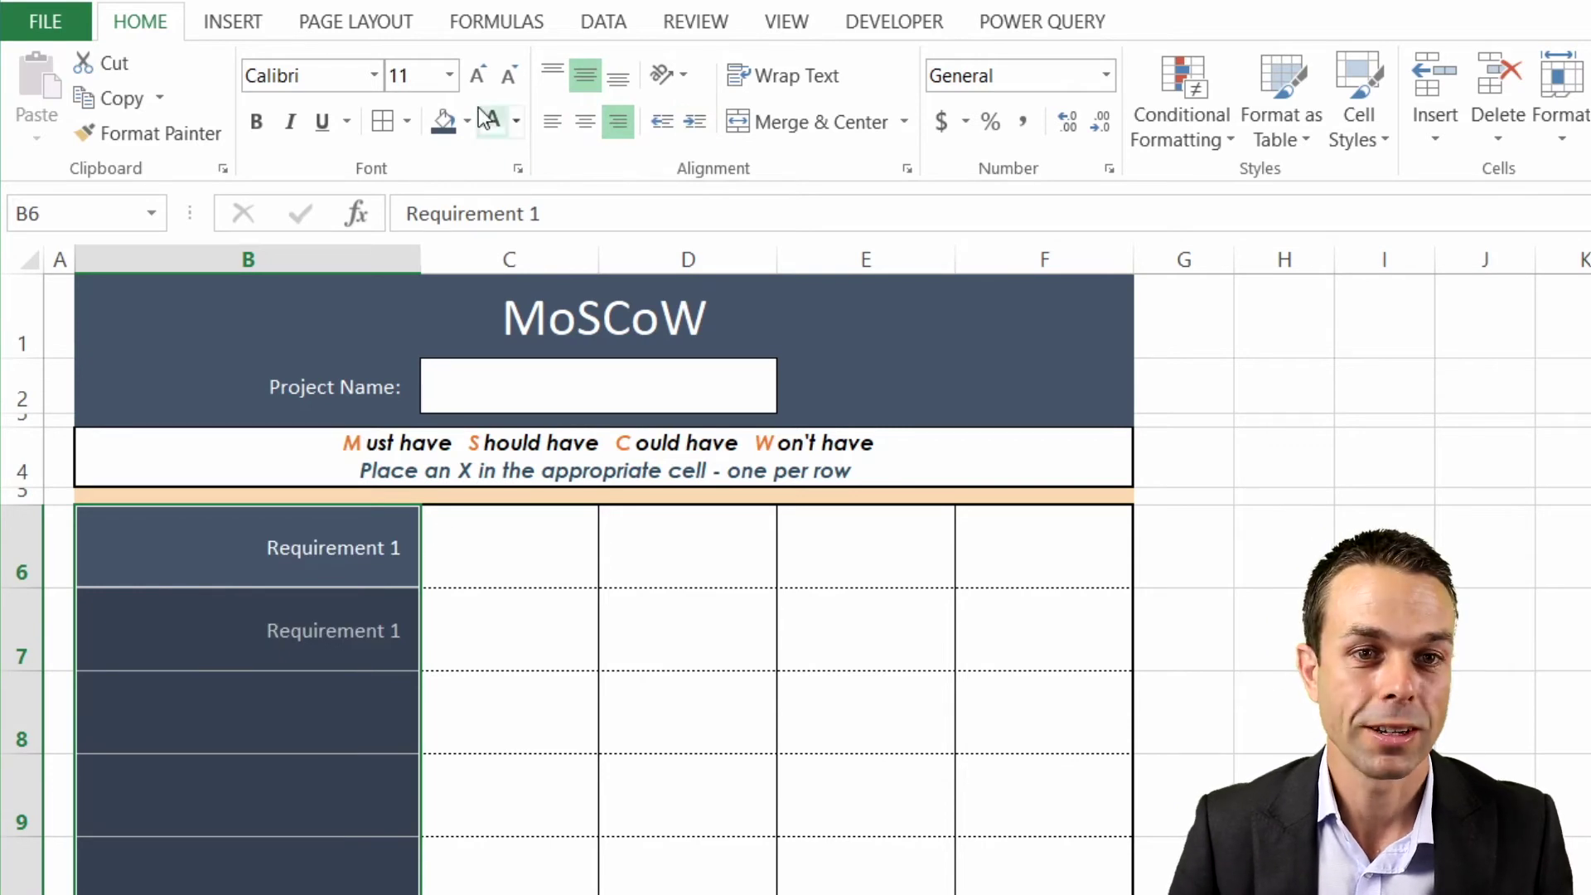
pyautogui.click(478, 75)
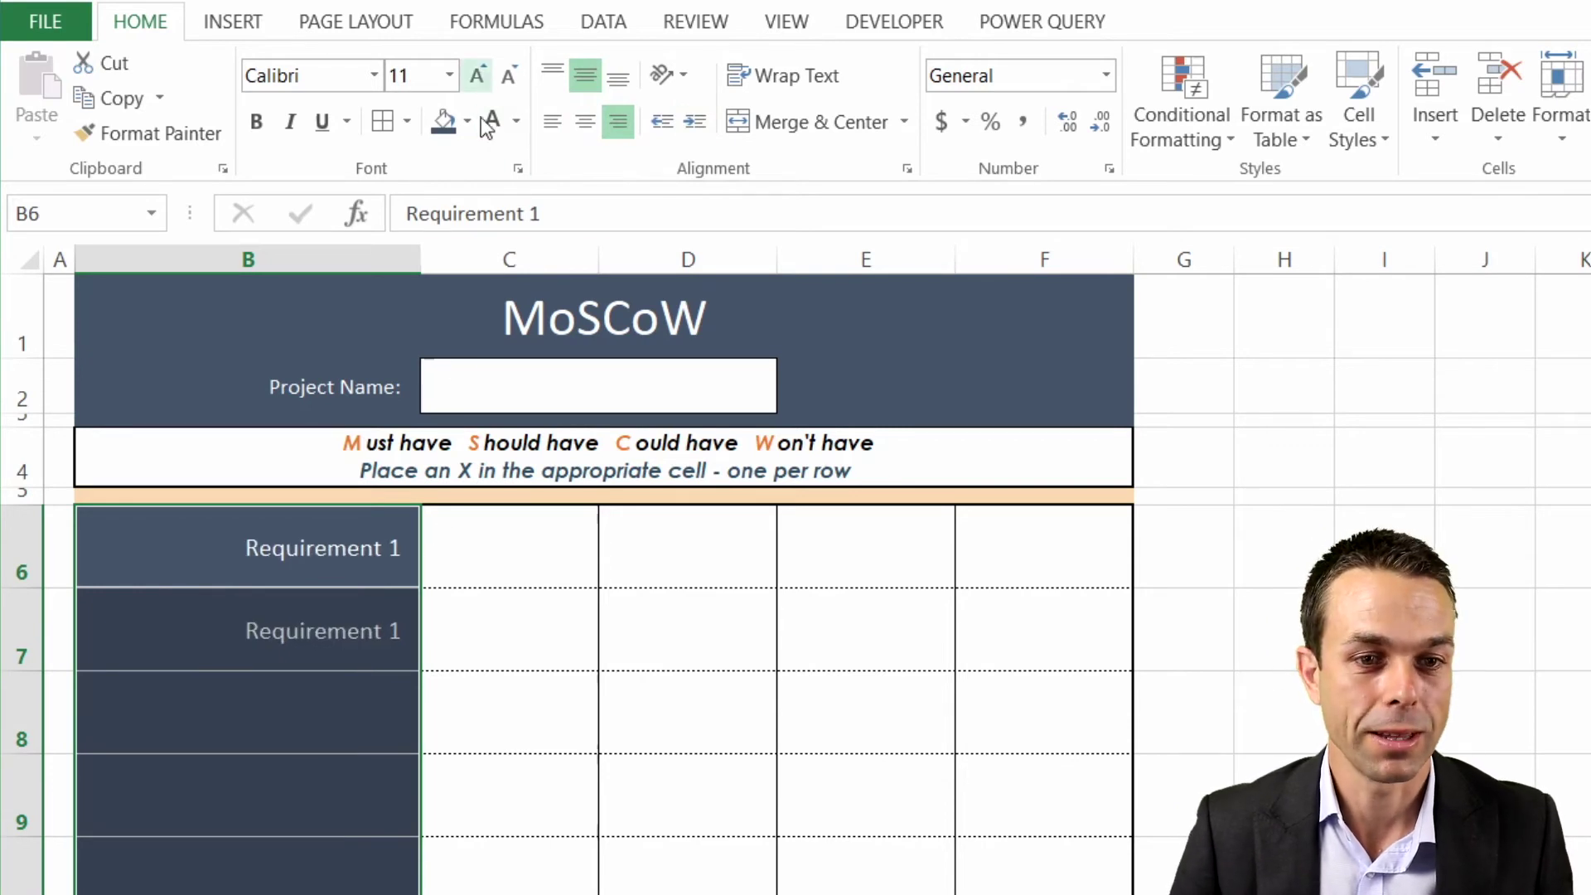
pyautogui.click(508, 75)
pyautogui.click(369, 622)
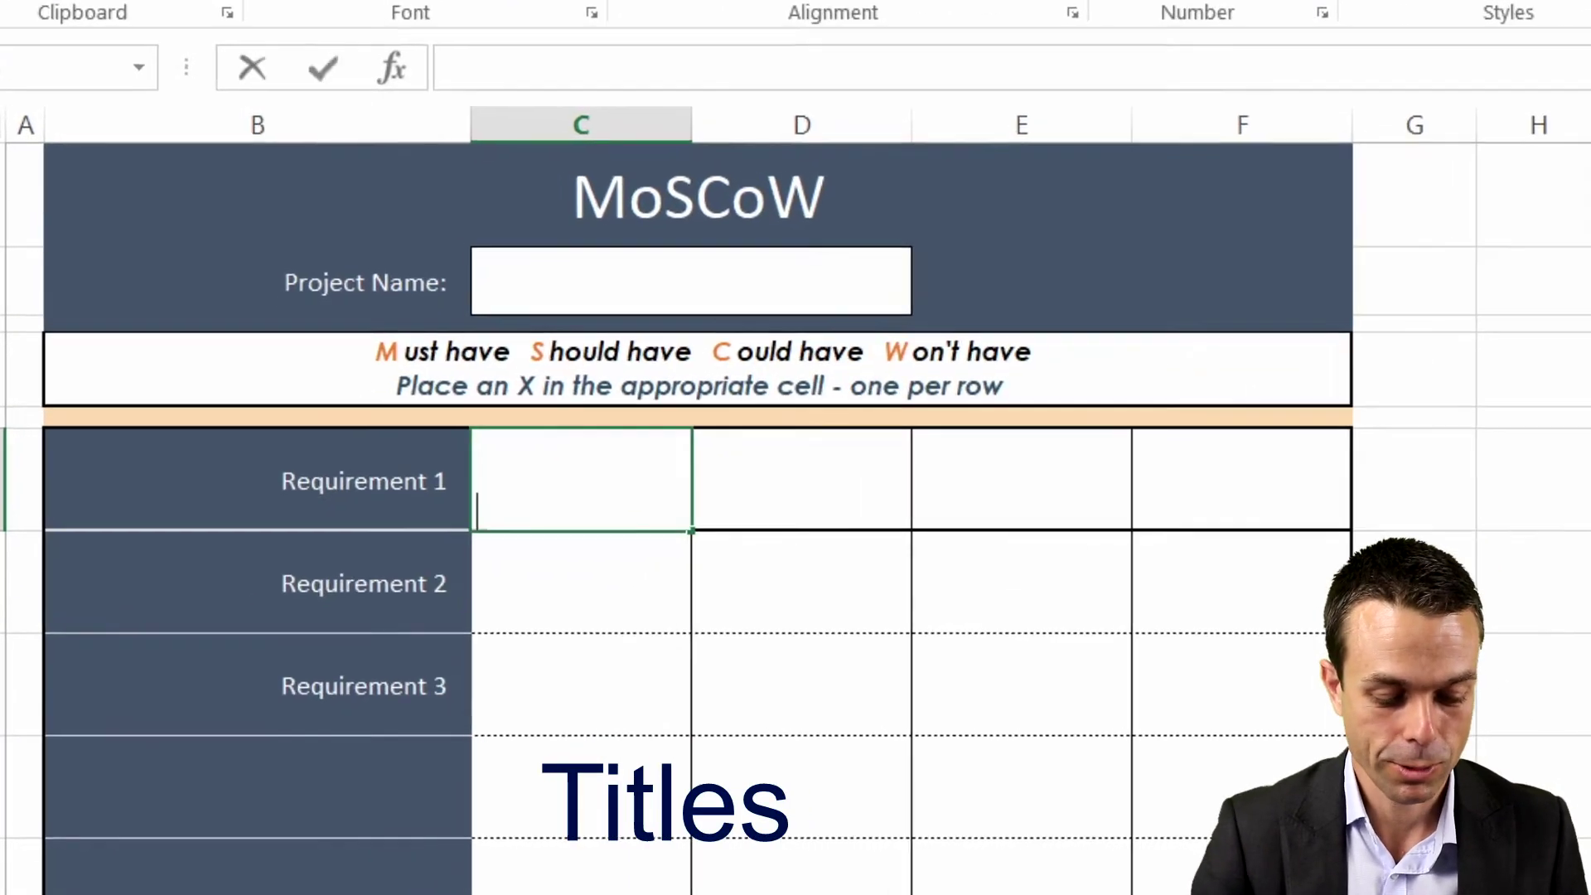
# Type the headers Must Have, Should have, Could Have and Wan't Have into C6:F6
pyautogui.write('Must Have')
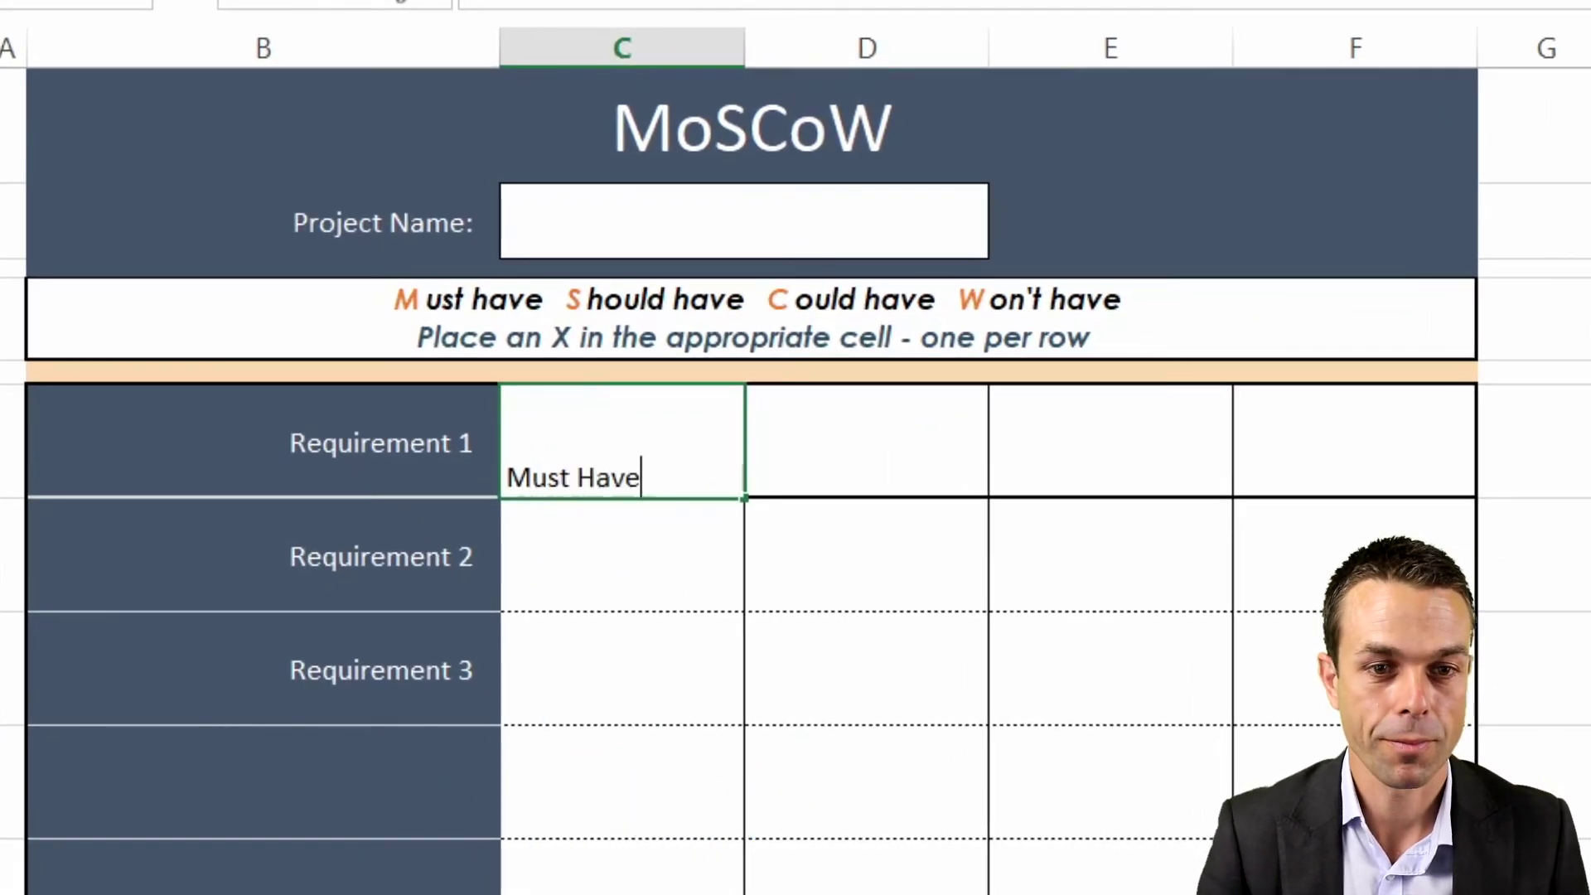
pyautogui.press('Return')
pyautogui.click(865, 440)
pyautogui.write('Should have')
pyautogui.press('Tab')
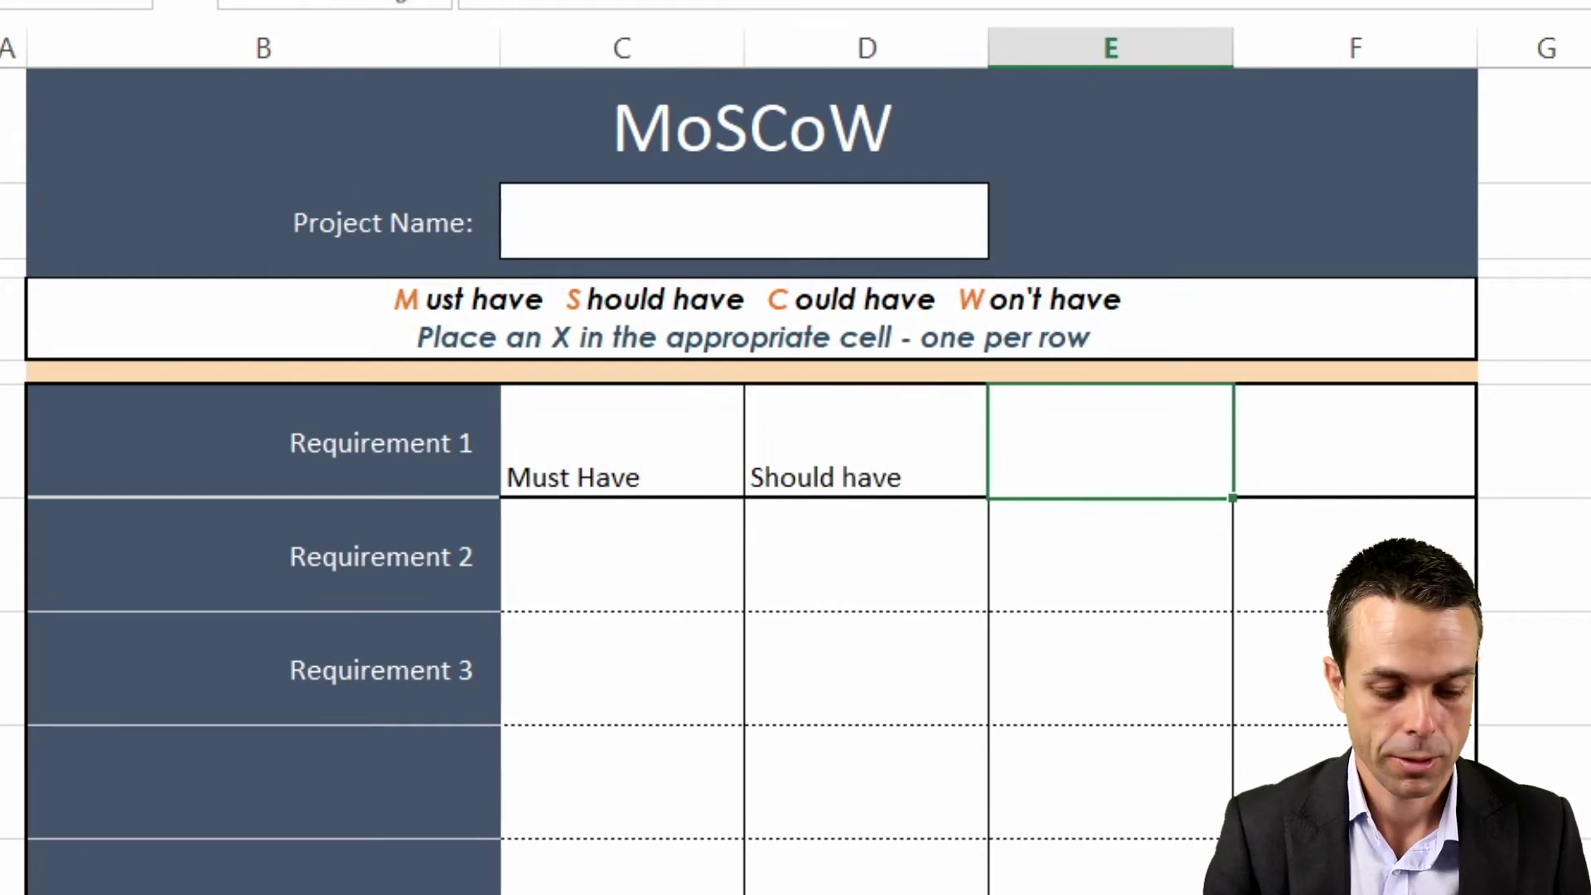
pyautogui.write('Could Have')
pyautogui.press('Tab')
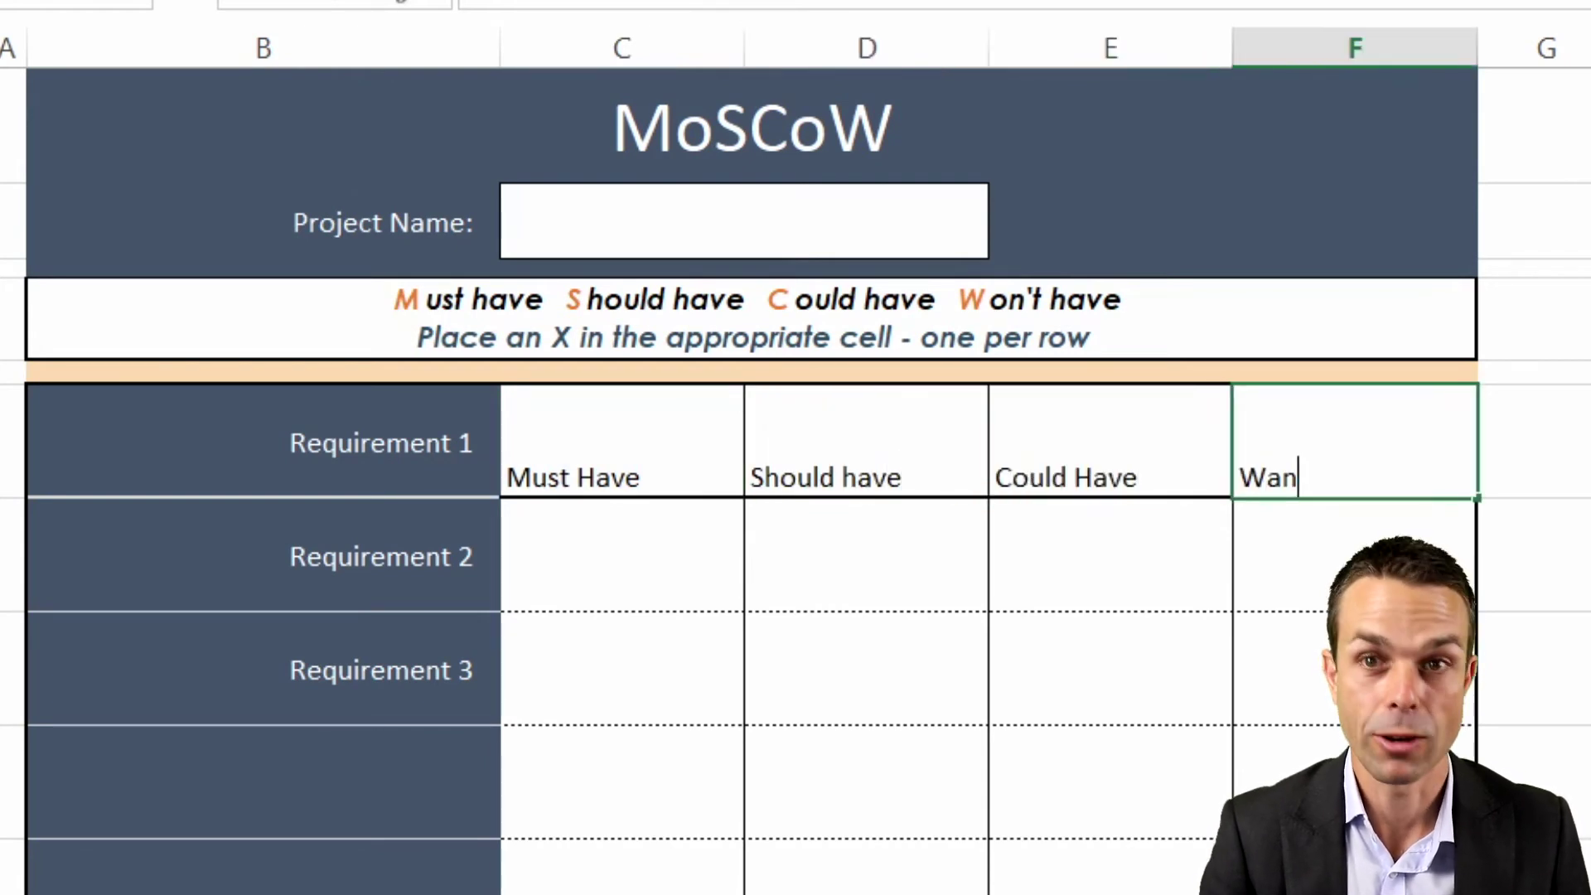
pyautogui.write("Wan't Have")
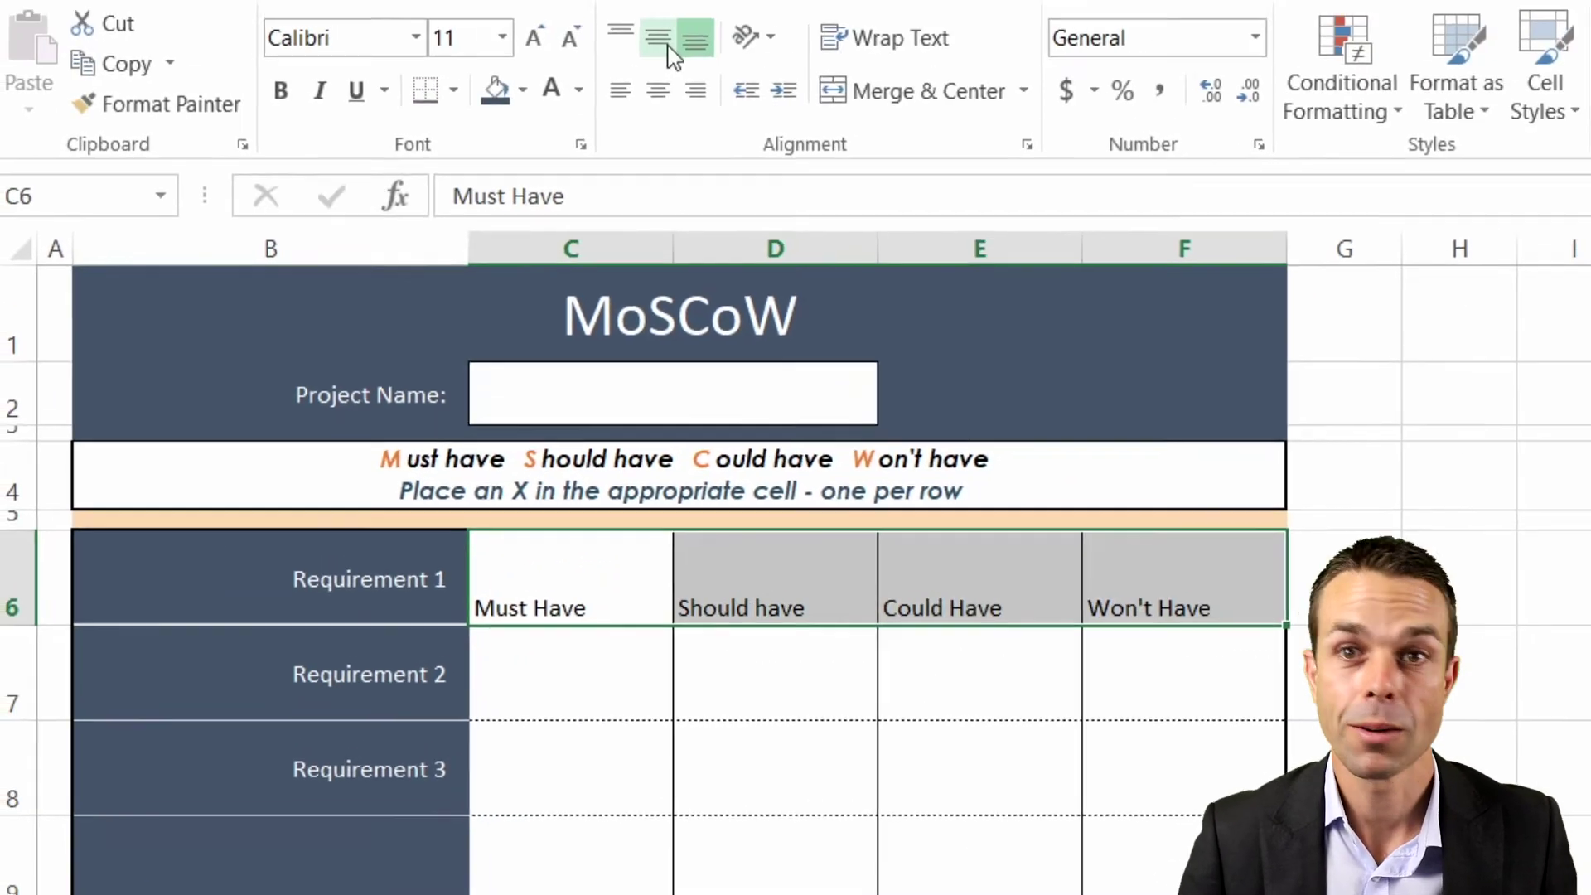
# Format the C6:F6 headers centred, green fill, bold white text at size 12
pyautogui.click(648, 80)
pyautogui.click(647, 129)
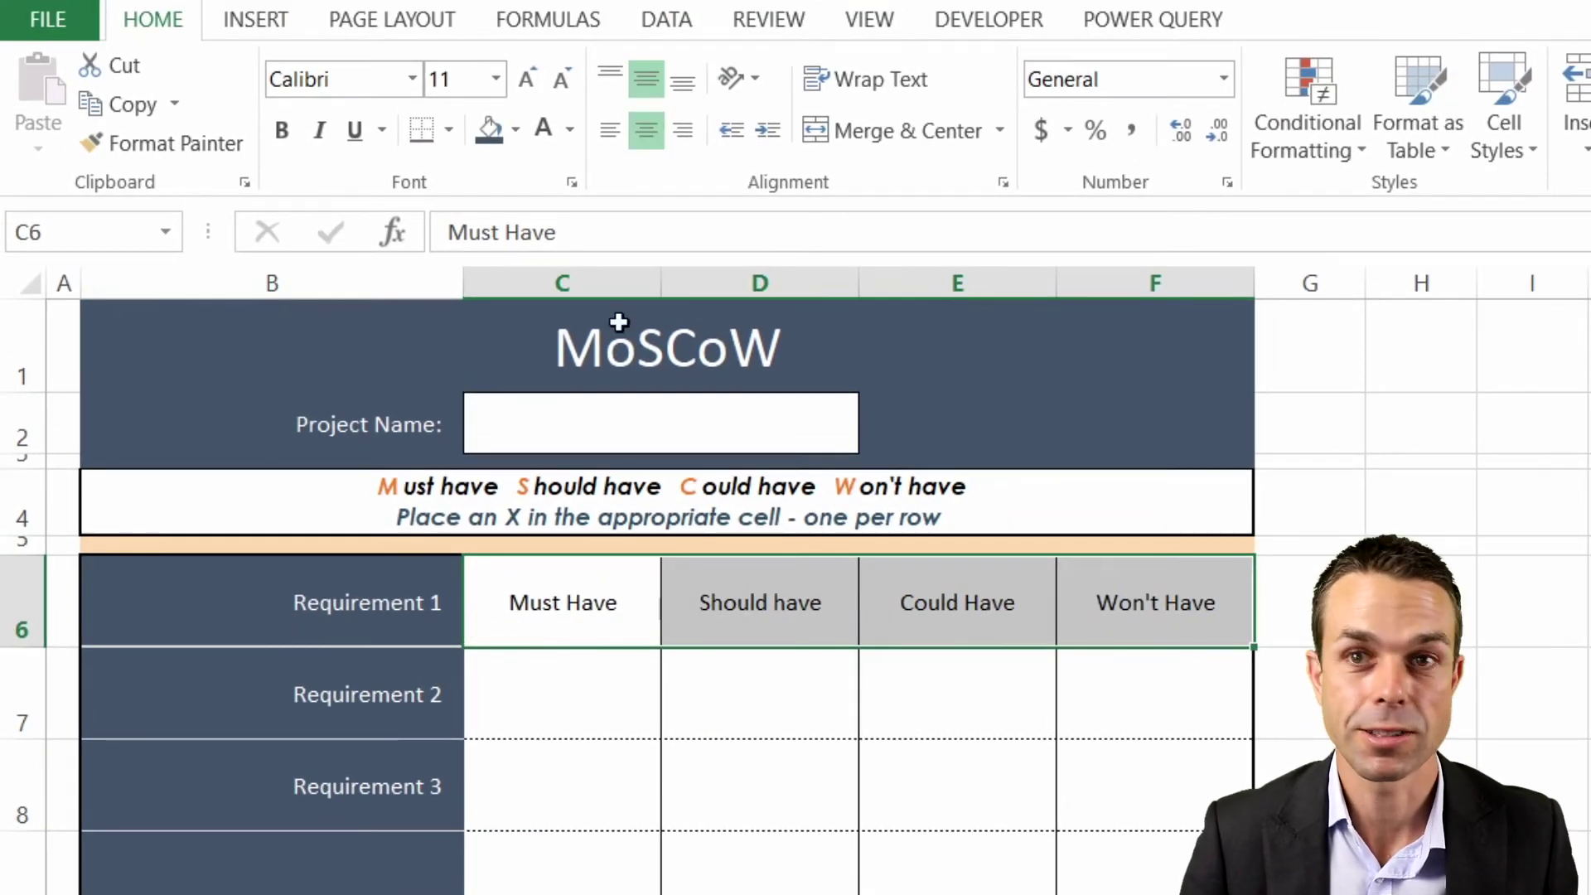
pyautogui.click(515, 129)
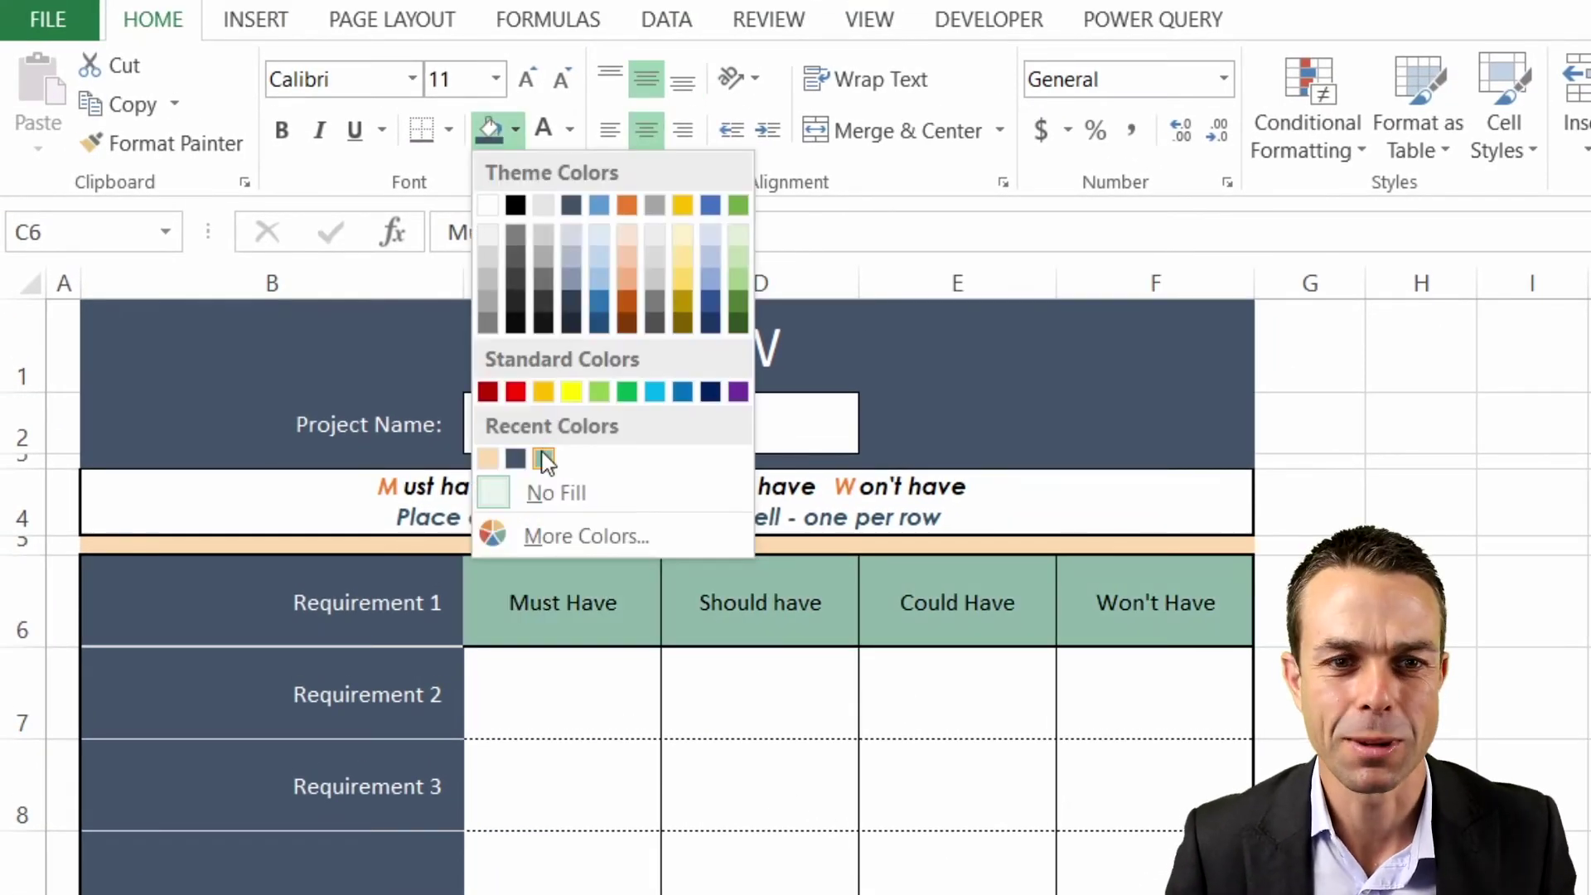
pyautogui.click(544, 458)
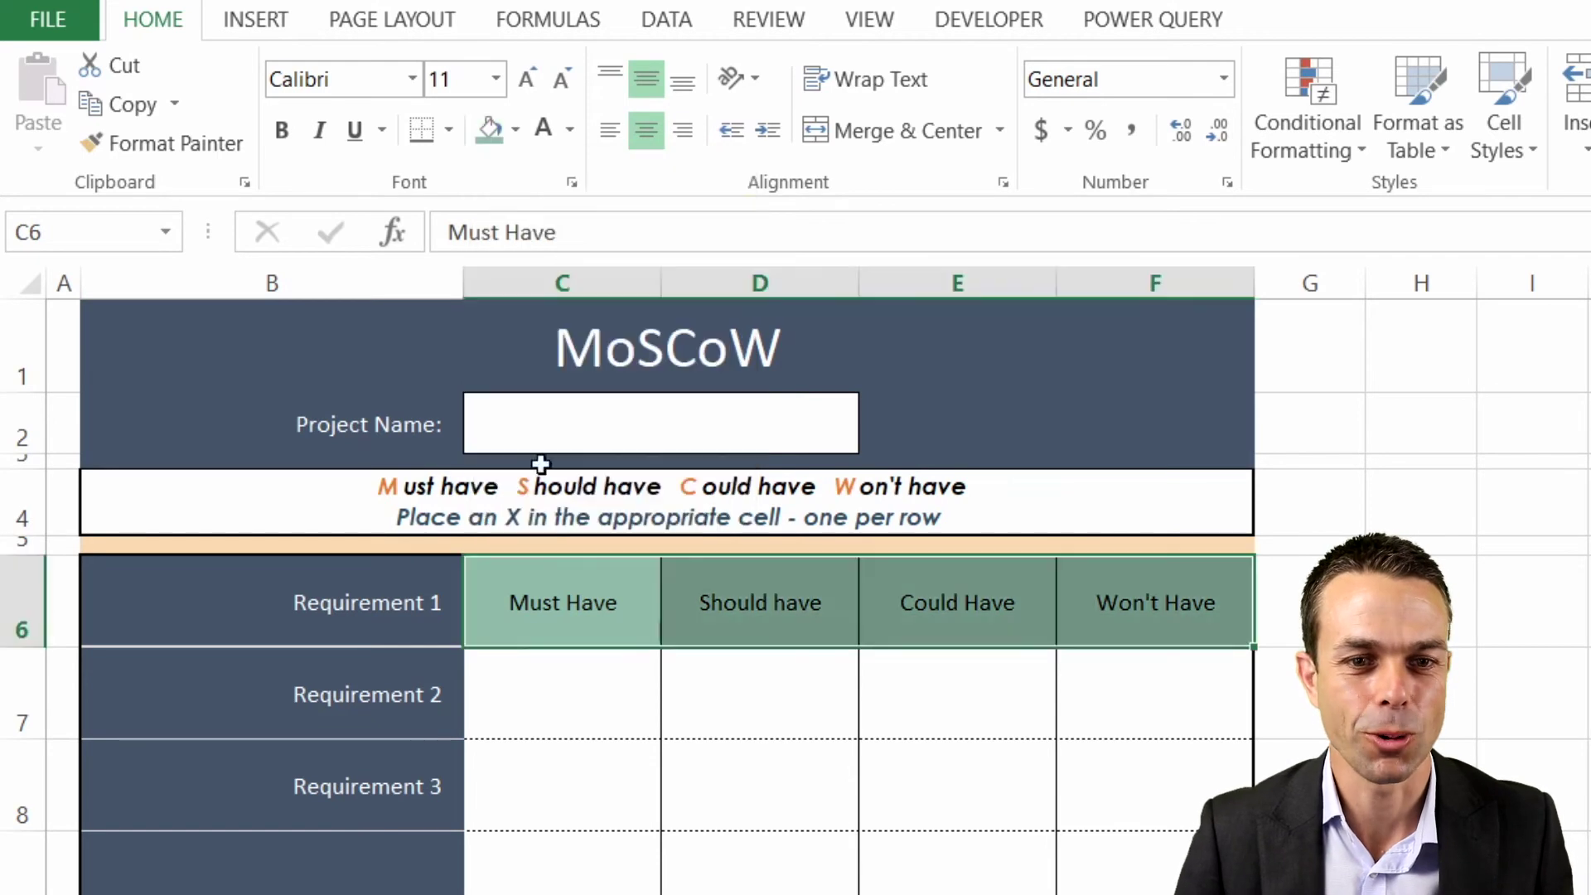
pyautogui.click(515, 129)
pyautogui.click(543, 129)
pyautogui.hotkey('ctrl', 'b')
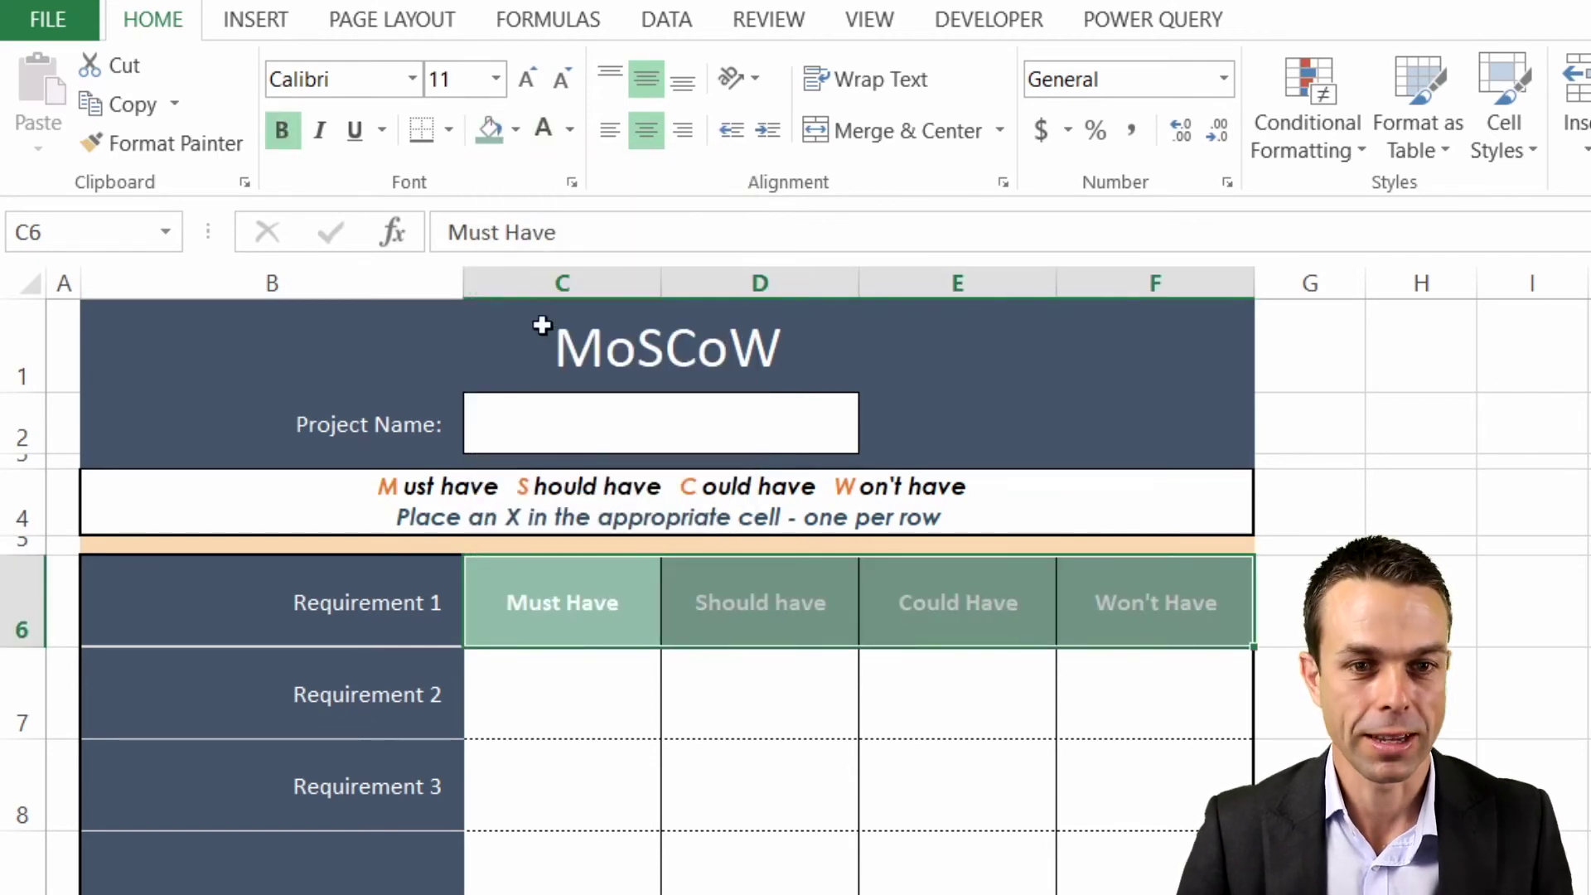
pyautogui.click(531, 80)
pyautogui.click(667, 704)
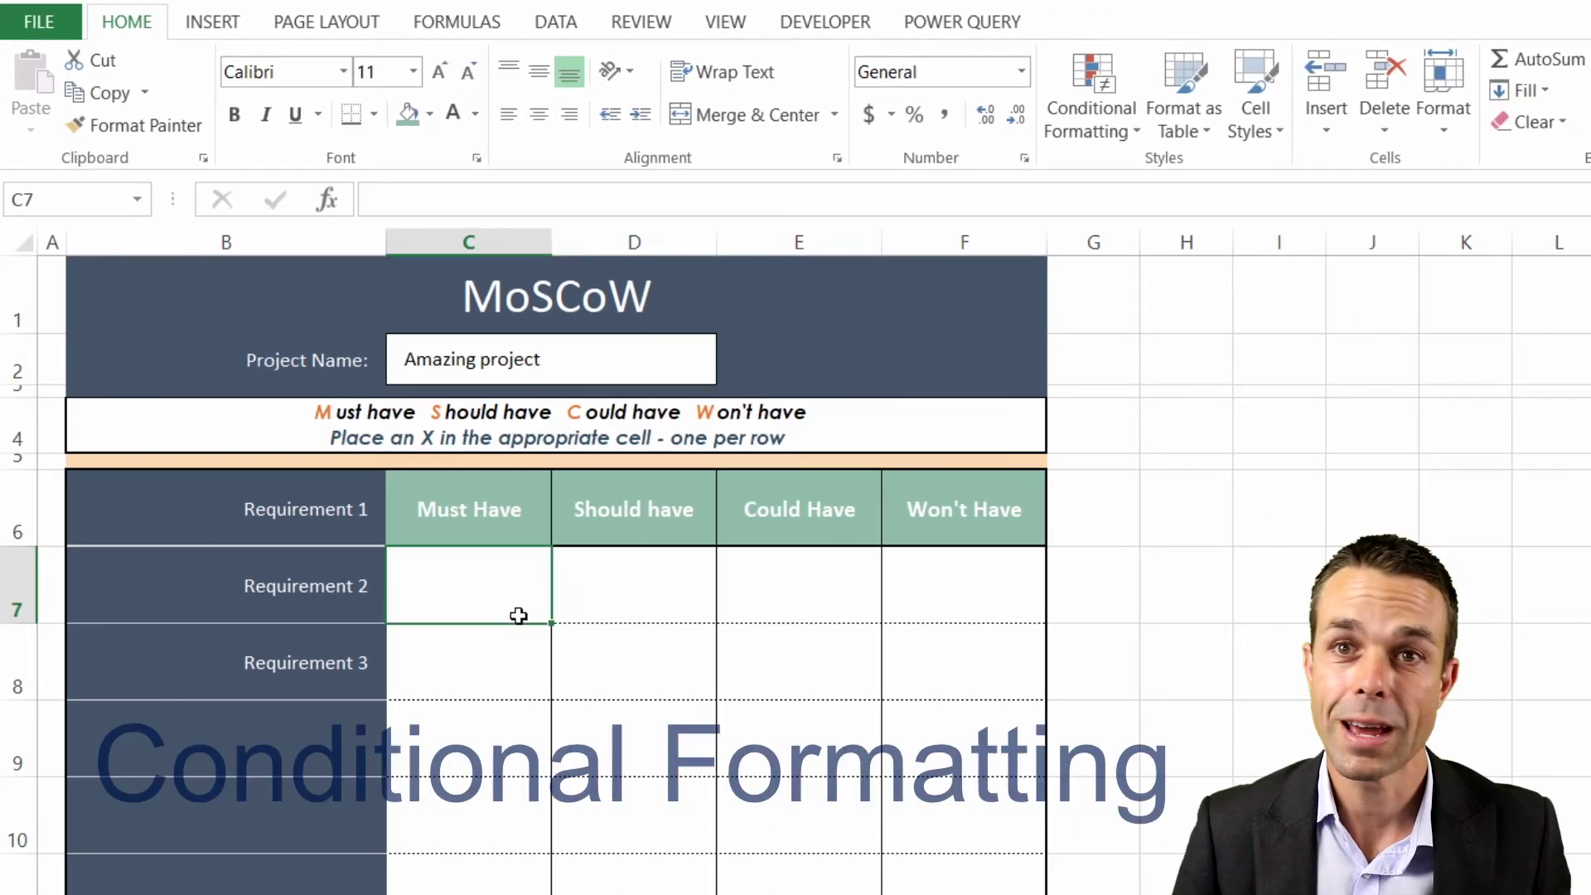
# Add a No Blanks conditional formatting rule to C7:C11 with light green fill and orange font
pyautogui.keyDown('shift'); pyautogui.click(509, 860); pyautogui.keyUp('shift')
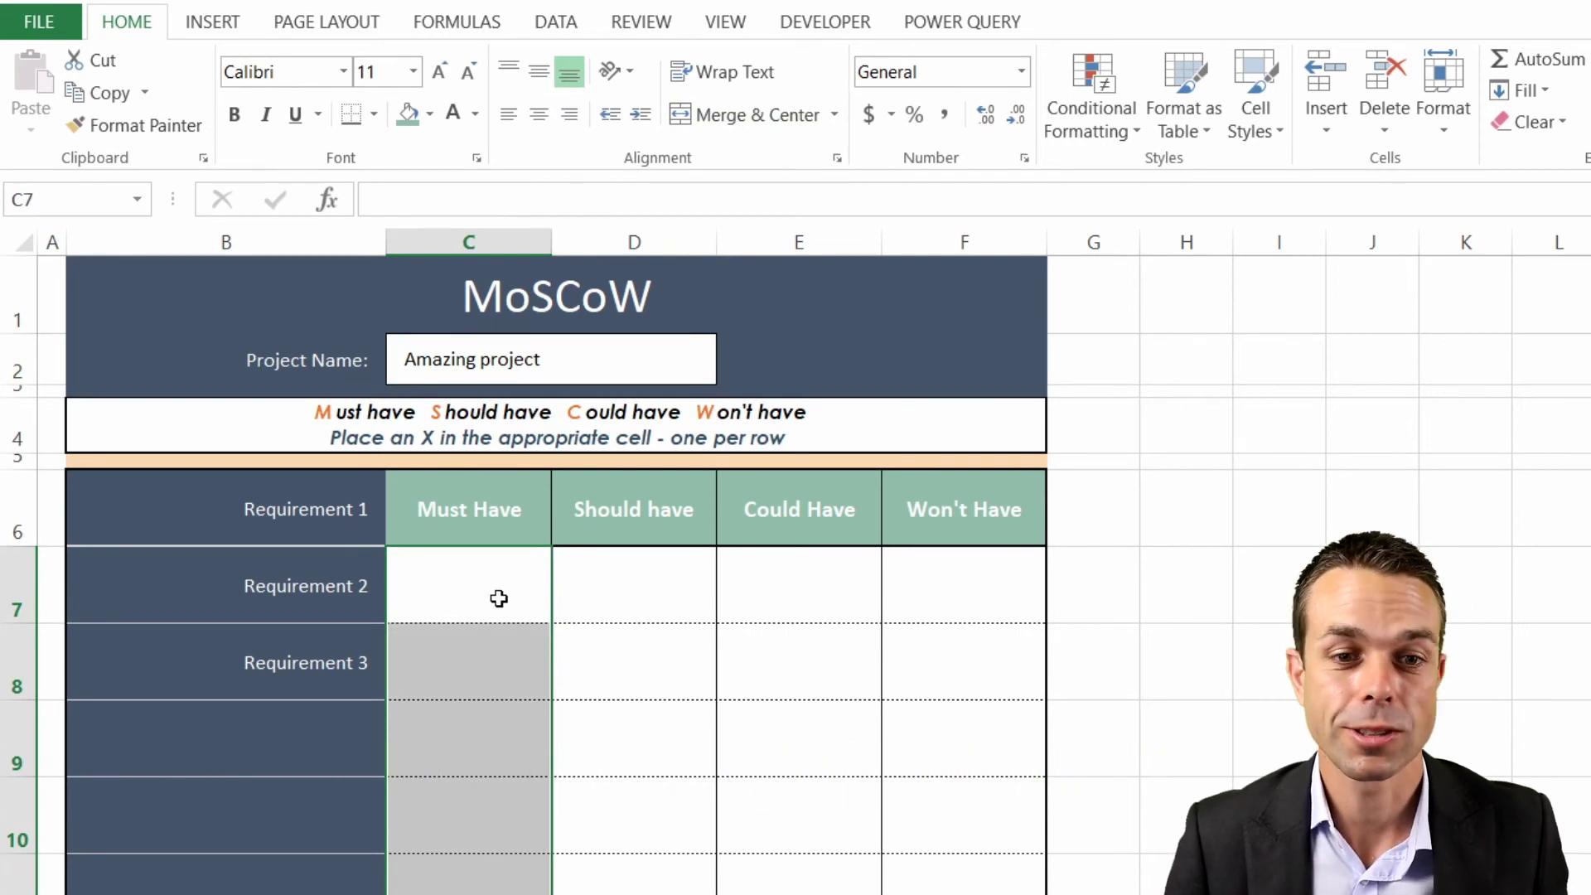
pyautogui.click(1113, 135)
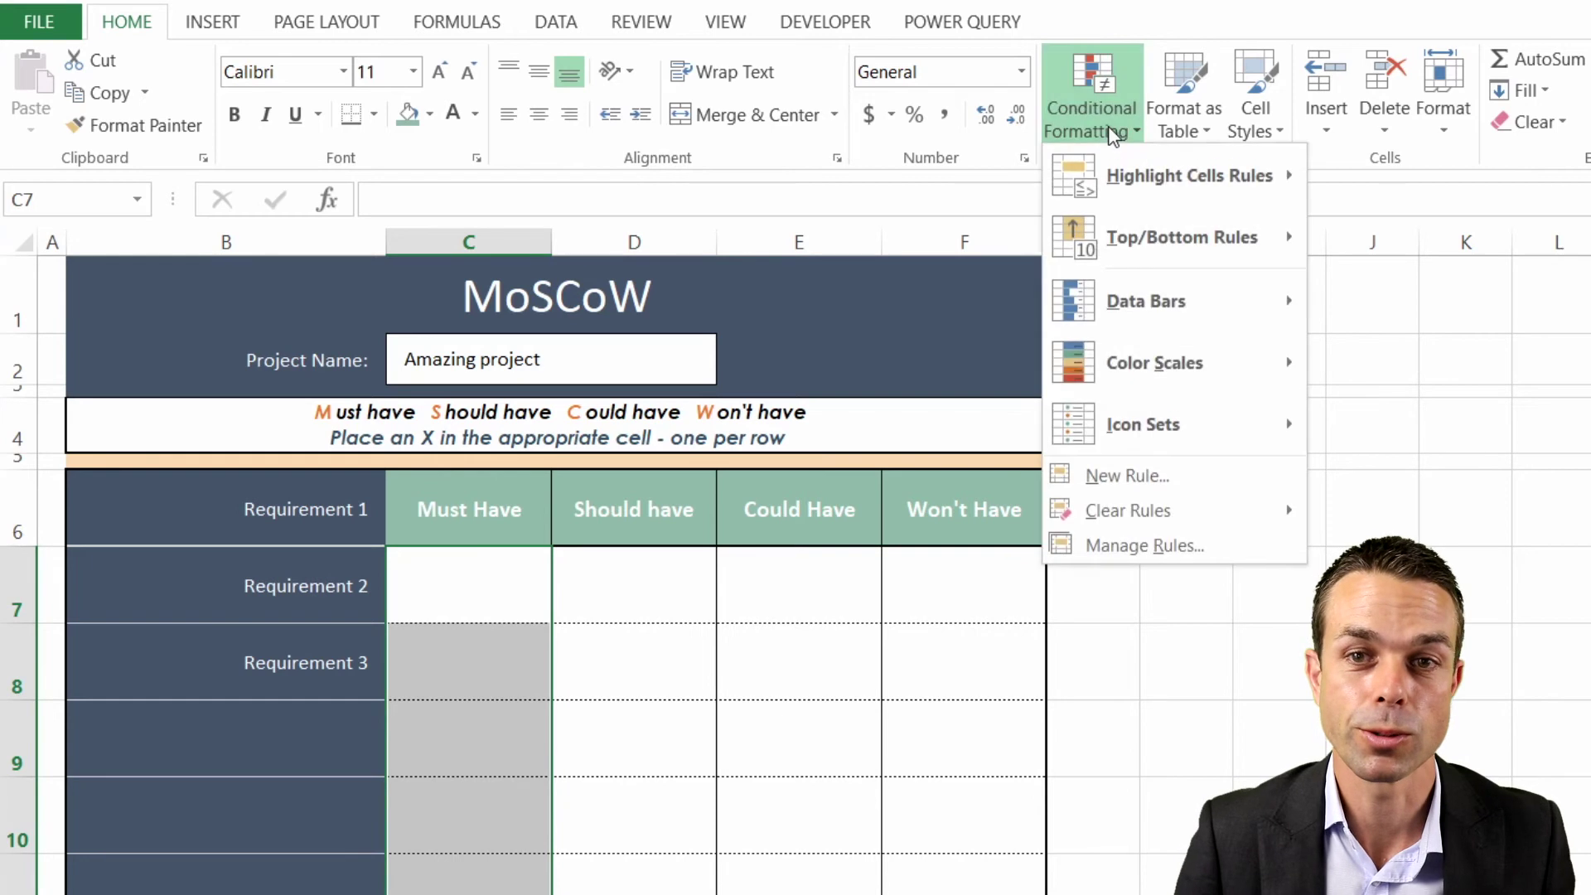
pyautogui.click(1108, 474)
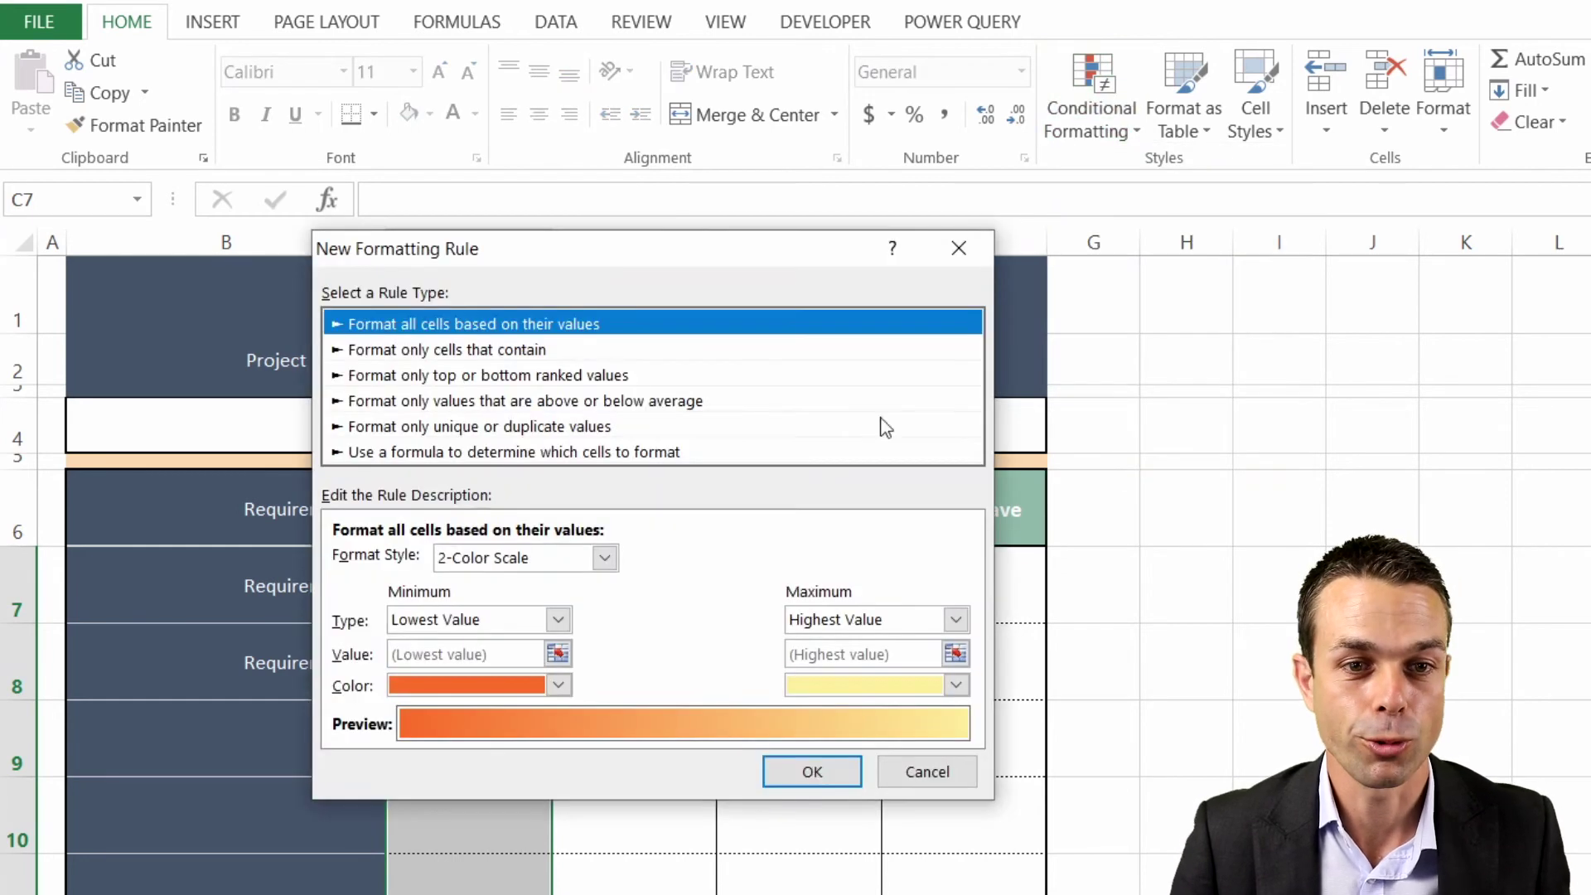
pyautogui.click(473, 350)
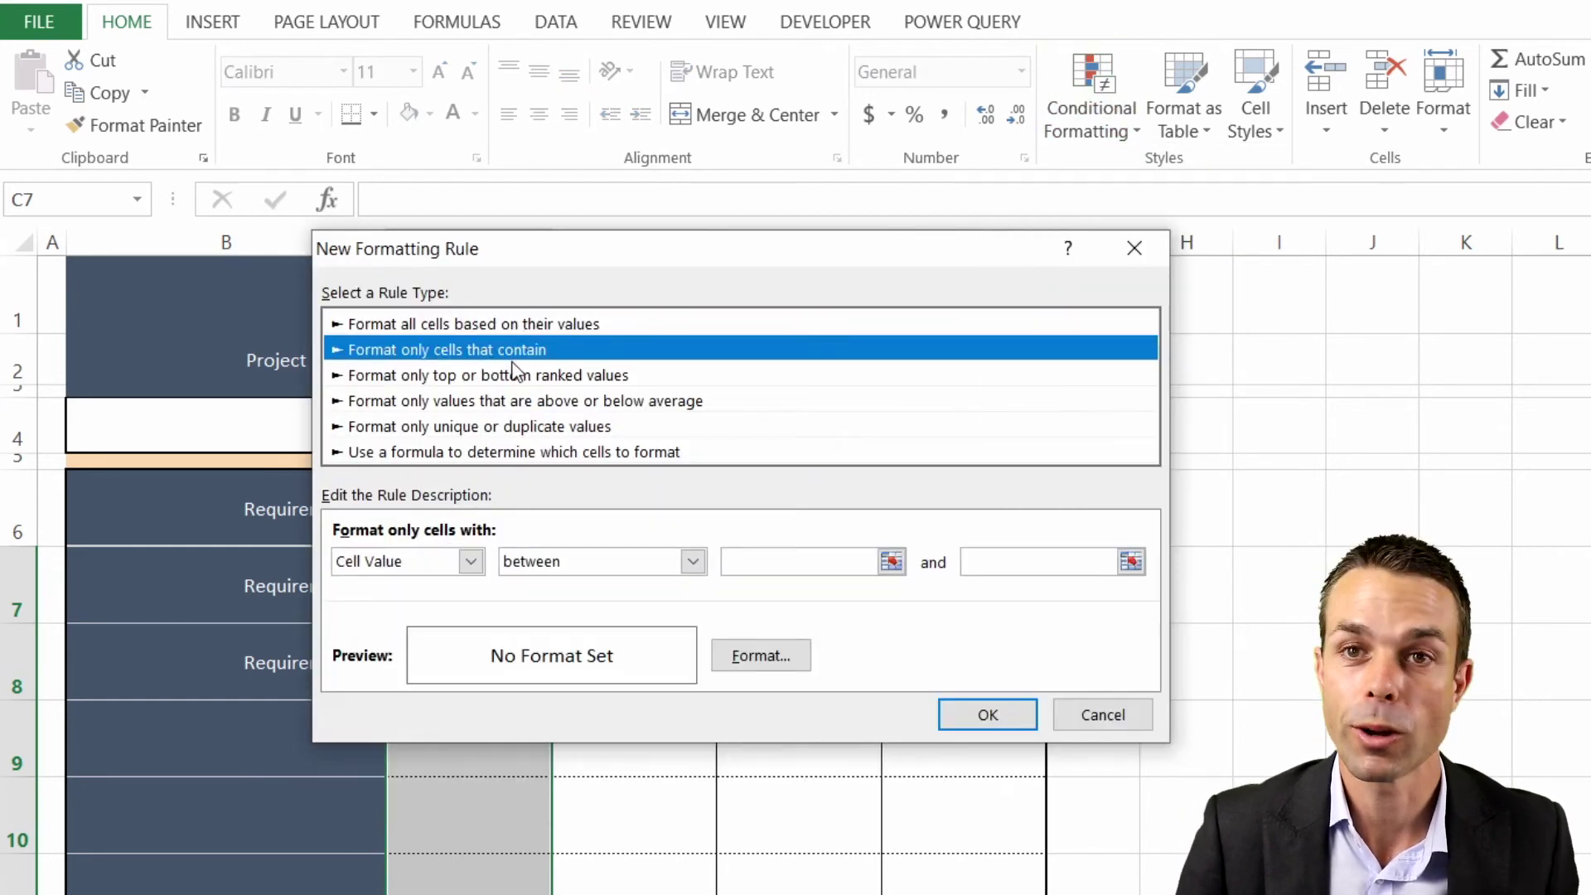
pyautogui.click(473, 569)
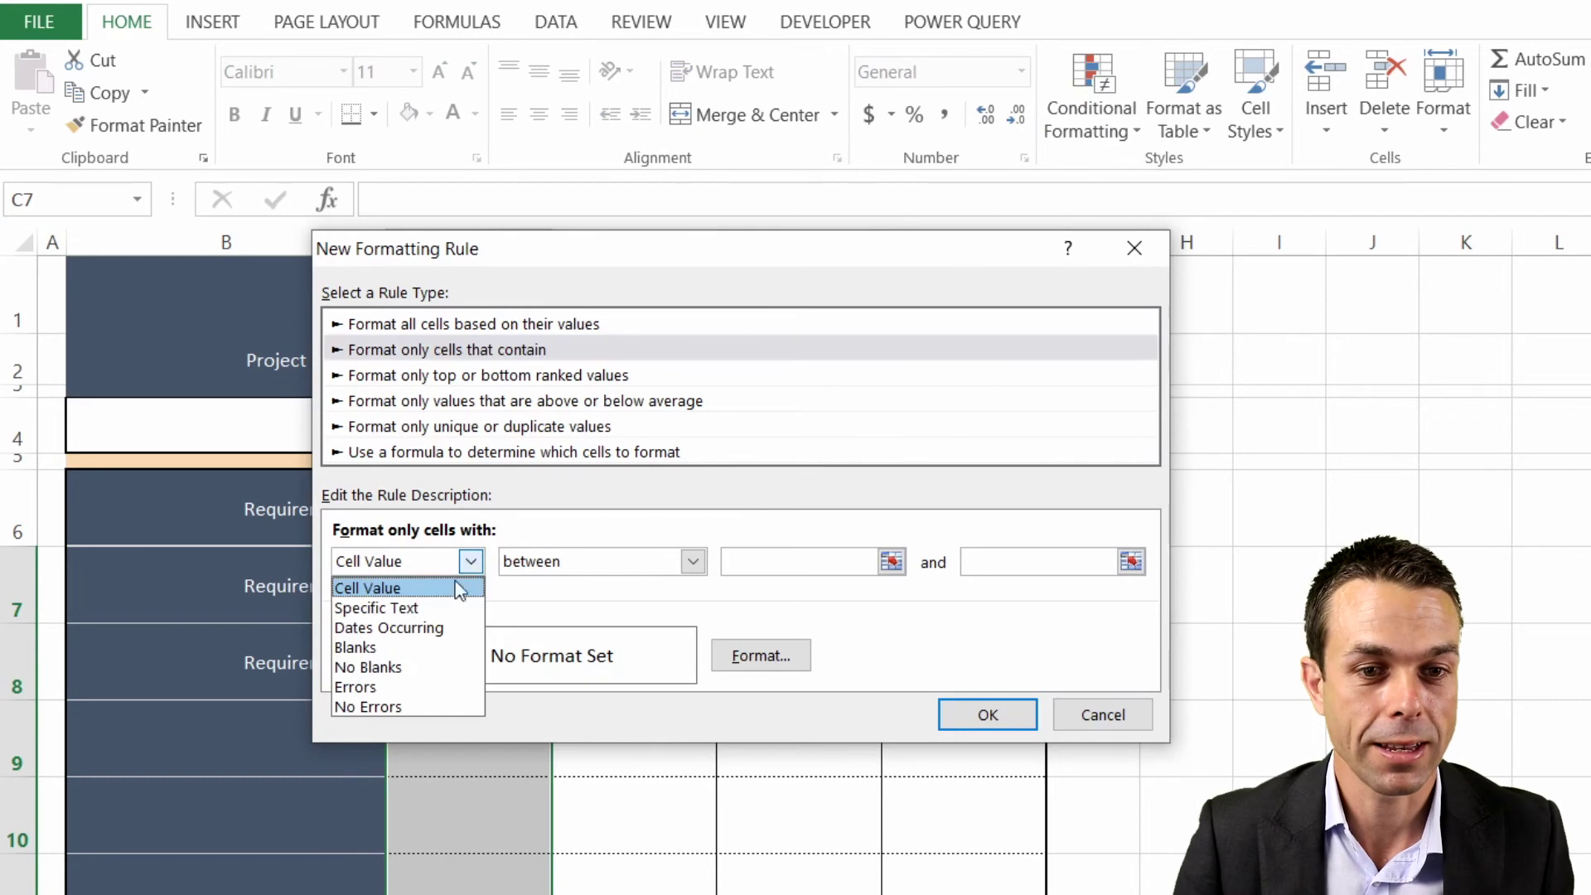
pyautogui.click(412, 663)
pyautogui.click(758, 655)
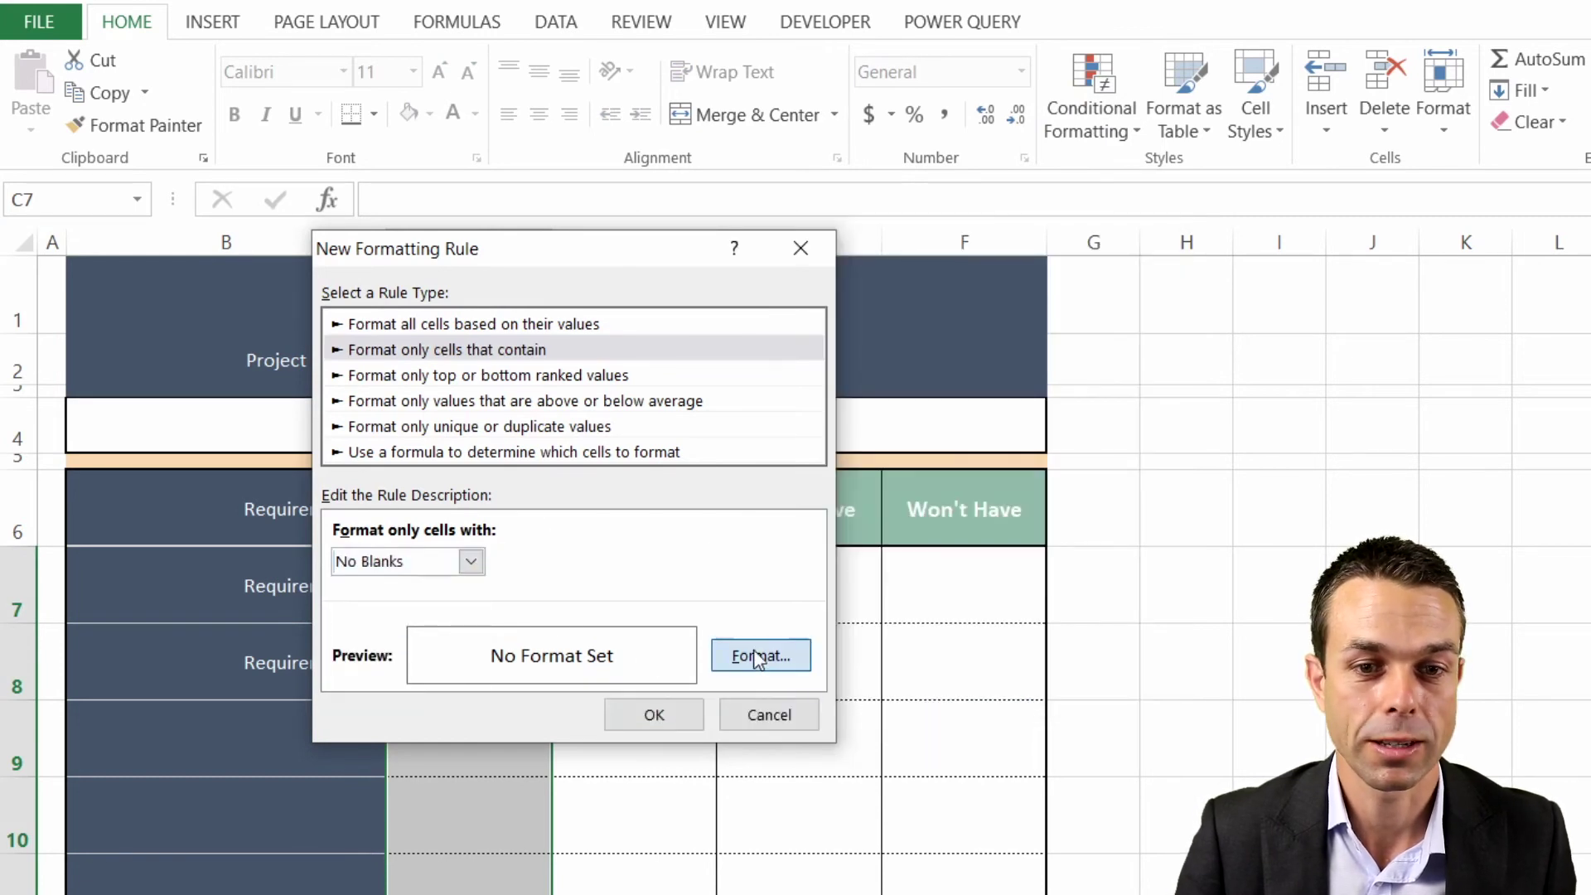
pyautogui.click(553, 287)
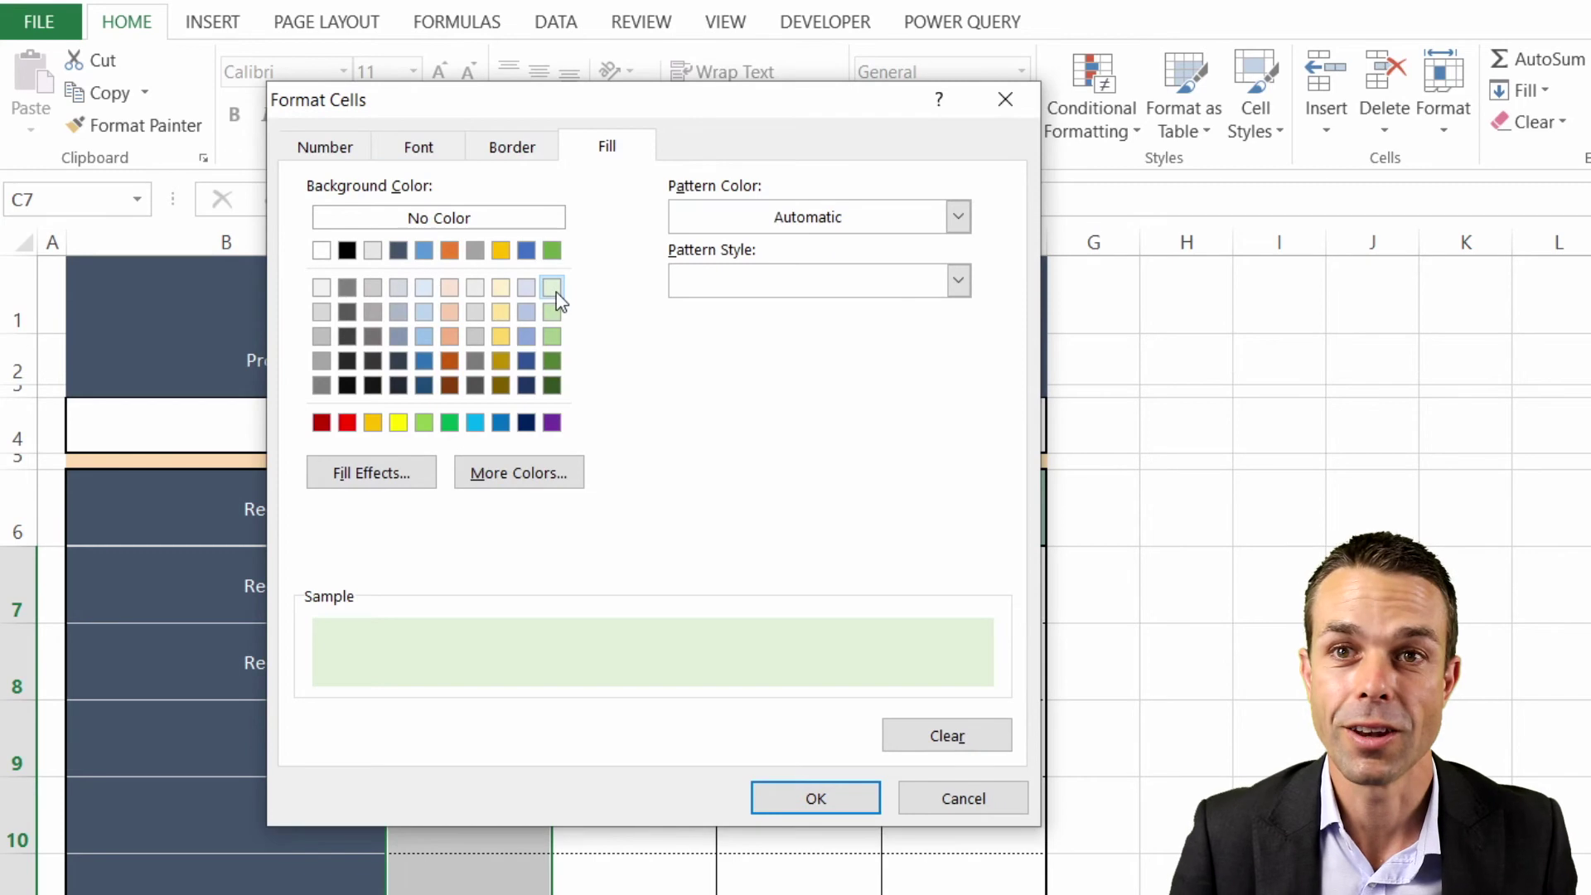
pyautogui.click(419, 147)
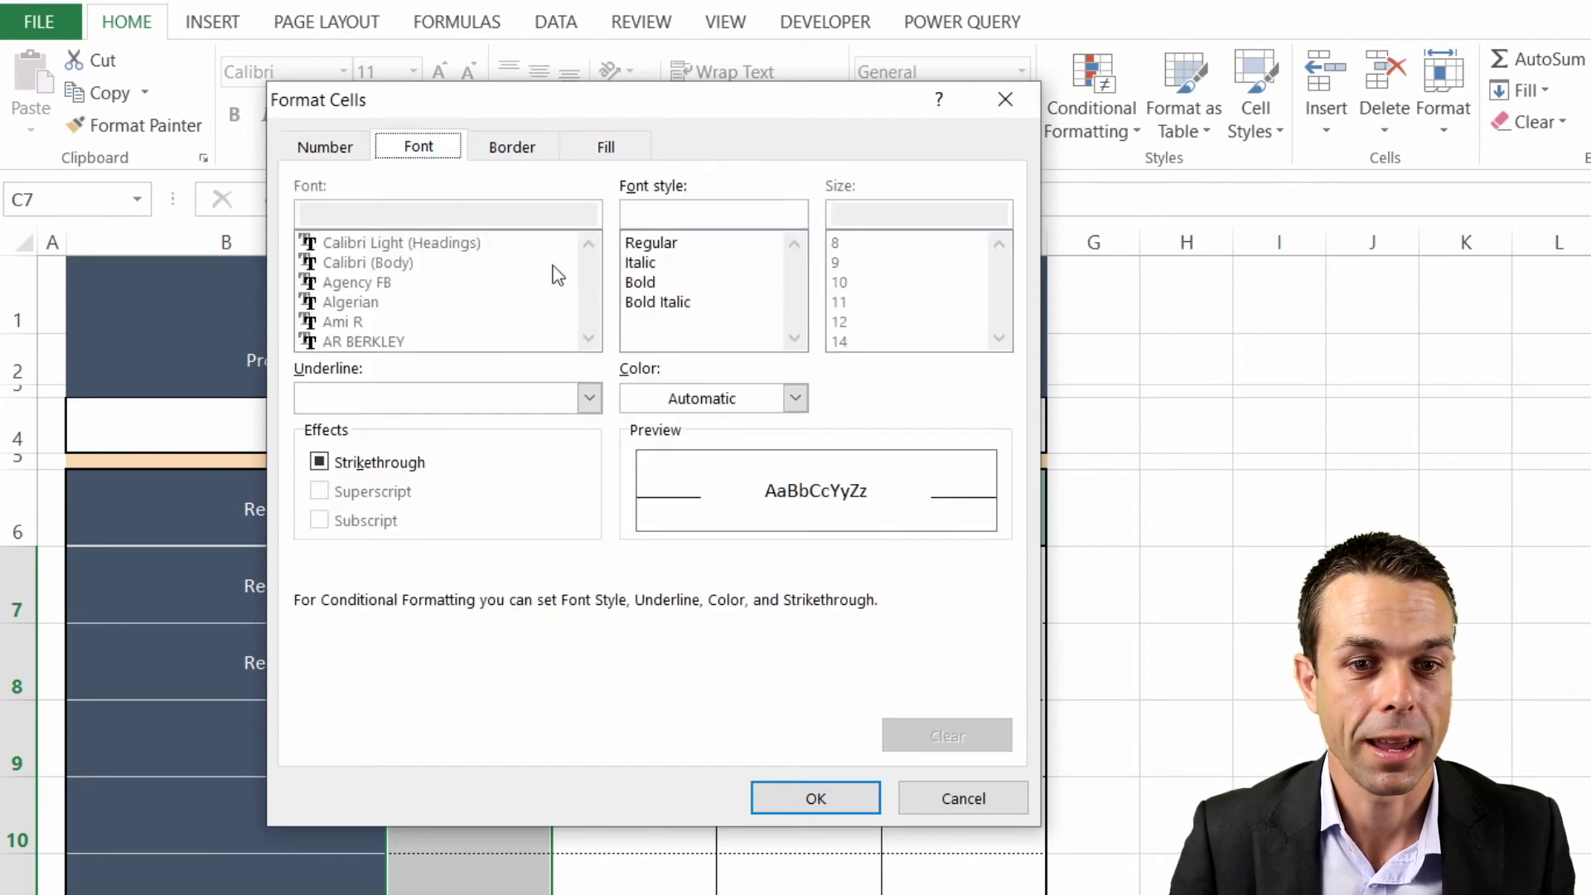
pyautogui.click(701, 400)
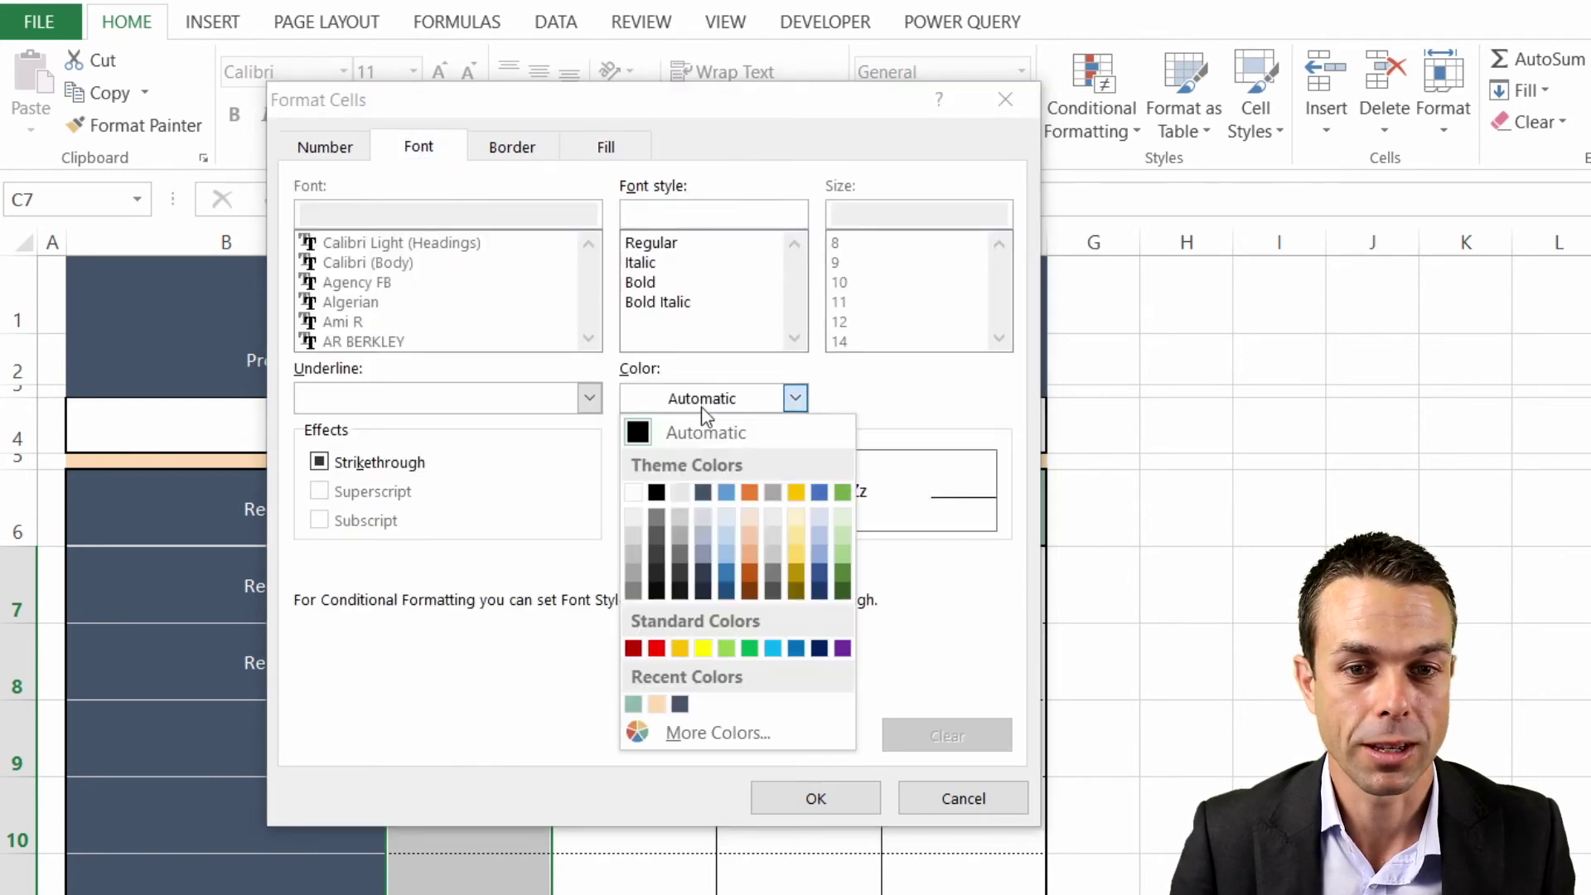
pyautogui.click(749, 534)
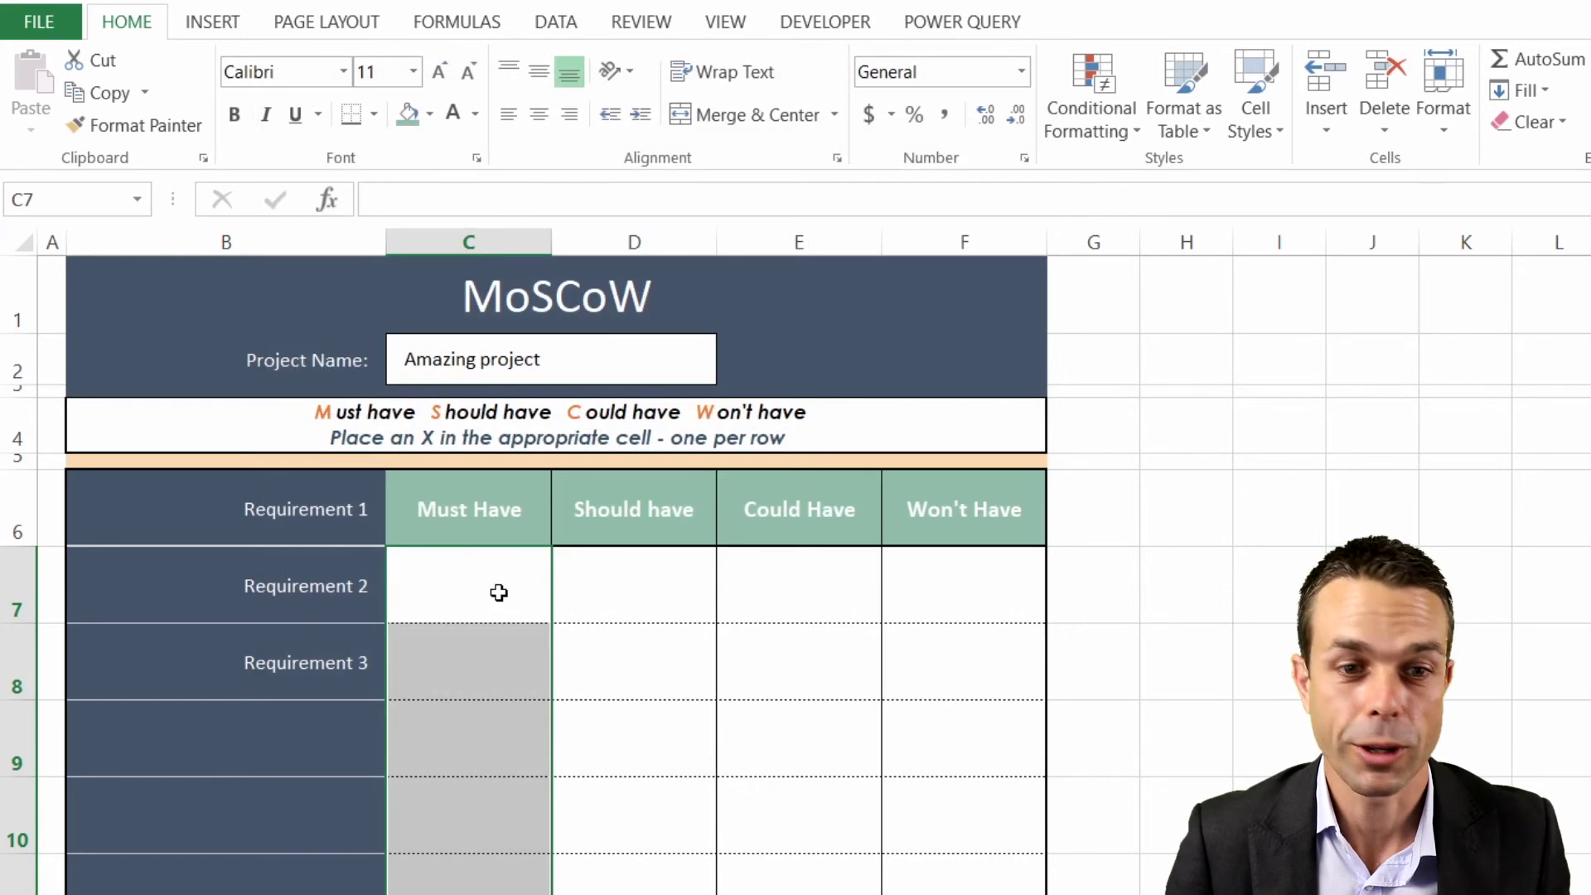
pyautogui.click(499, 591)
# Enter a test x in C7 under Must Have
pyautogui.write('x')
pyautogui.click(655, 642)
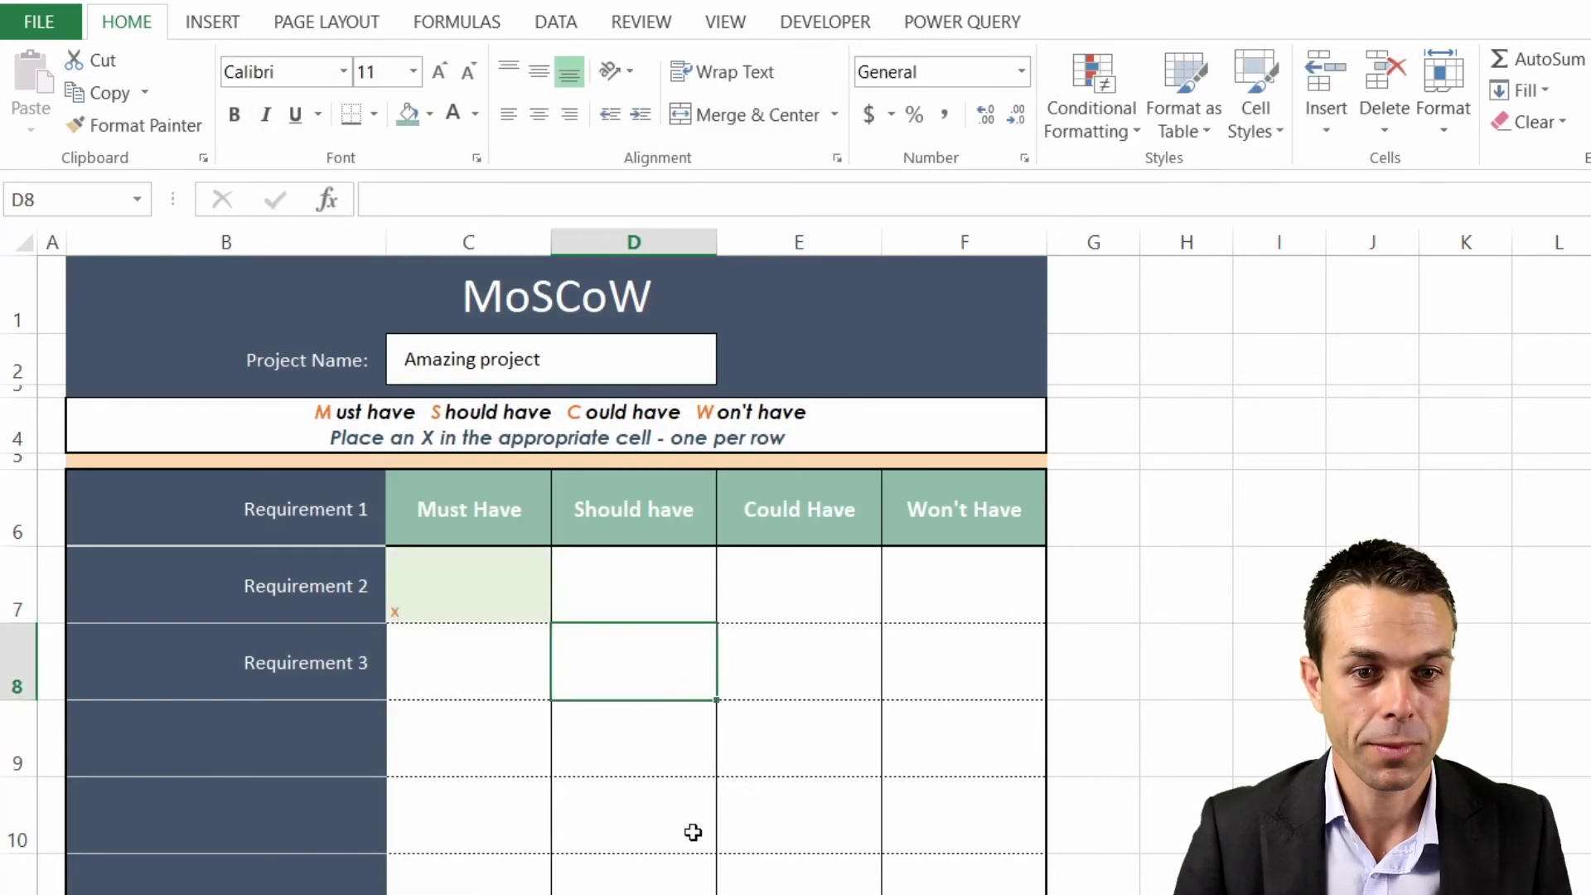
pyautogui.click(482, 593)
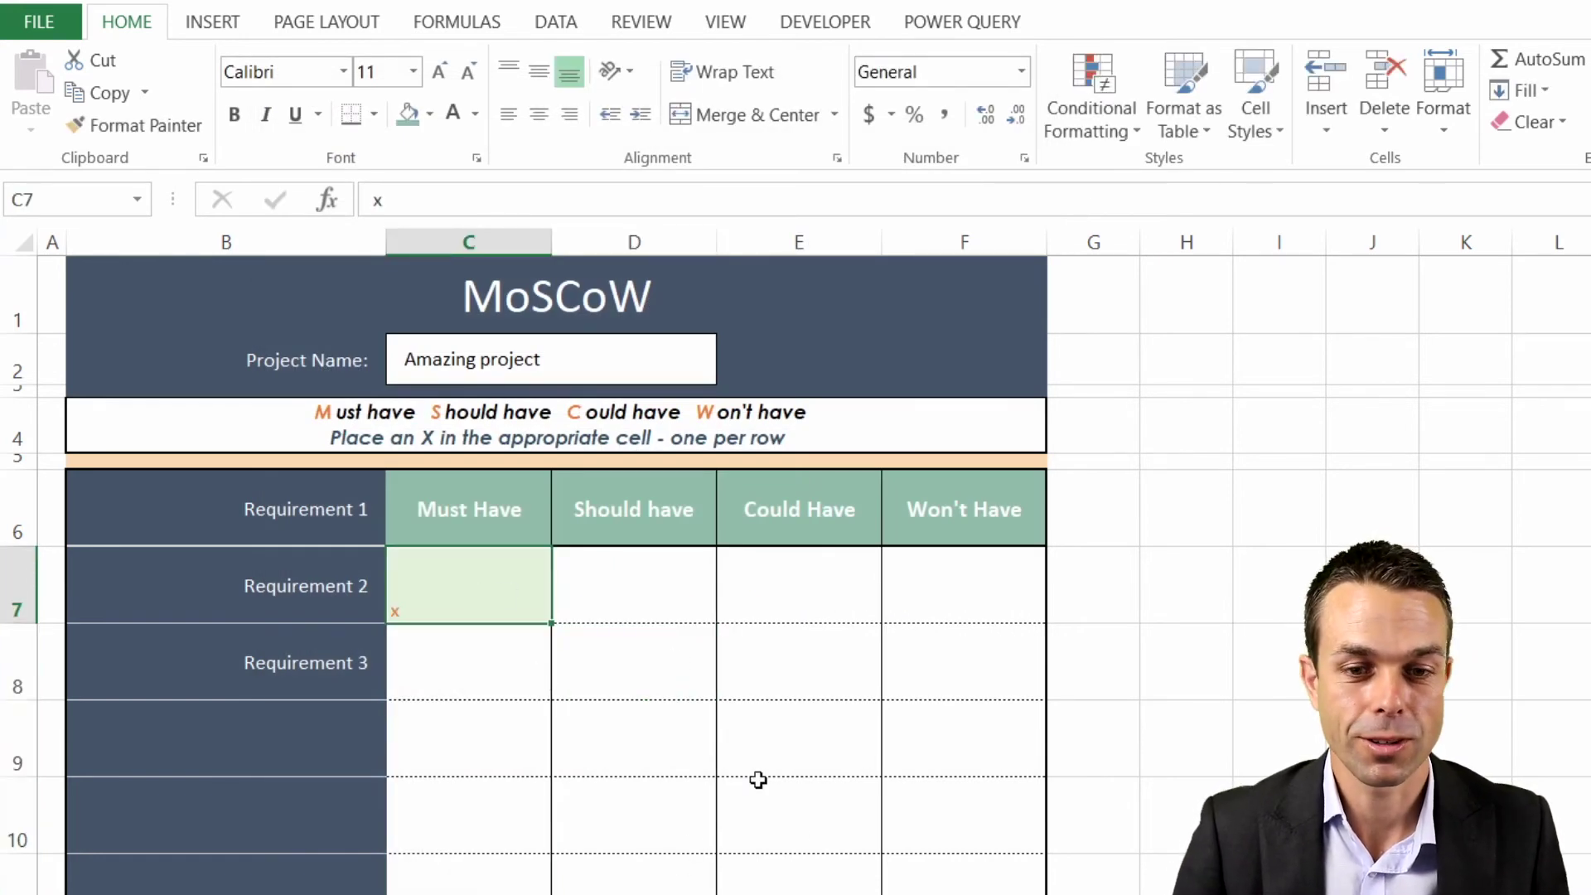
# Centre the C7:F11 grid entries vertically and horizontally and set their font size to 22
pyautogui.moveTo(956, 890); pyautogui.dragTo(933, 856)
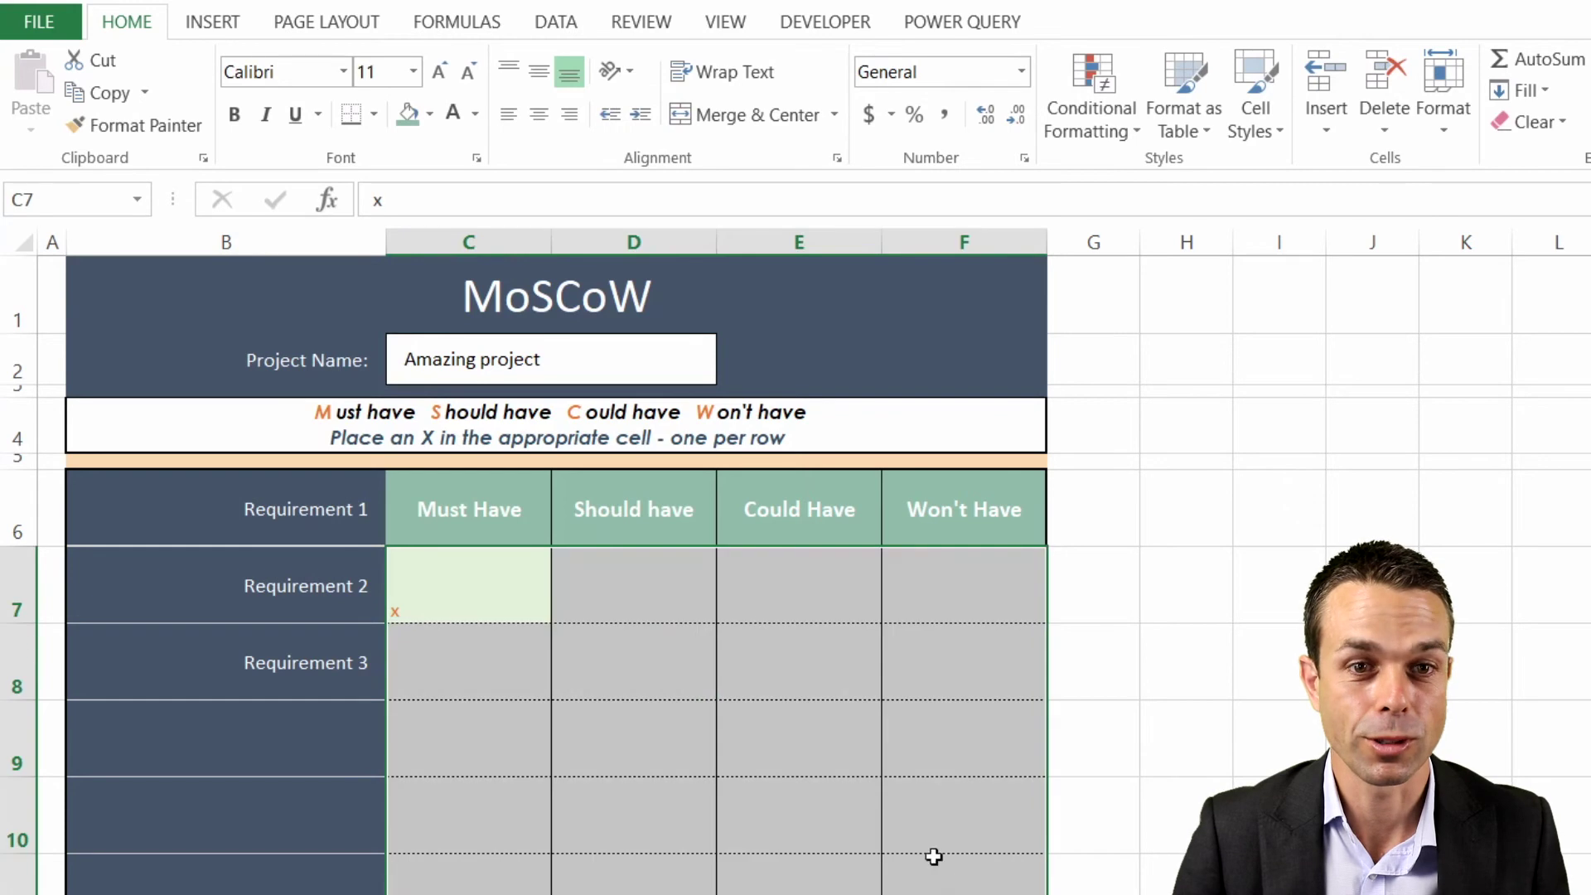
pyautogui.click(538, 73)
pyautogui.click(538, 114)
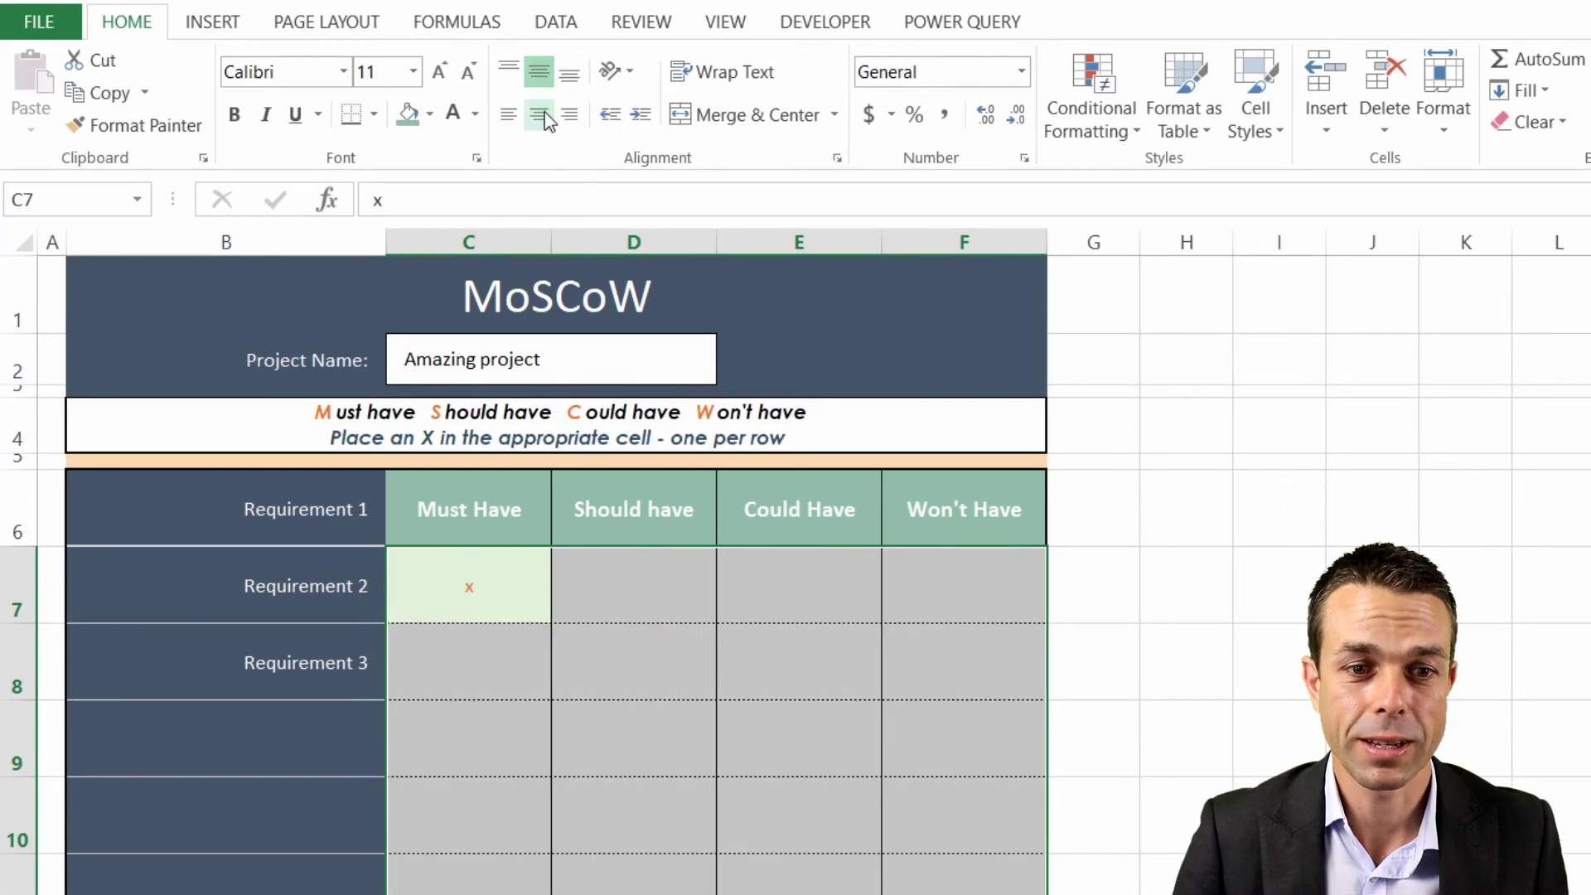
pyautogui.click(441, 73)
pyautogui.click(441, 73)
pyautogui.click(441, 73)
pyautogui.click(440, 73)
pyautogui.click(441, 73)
pyautogui.click(441, 73)
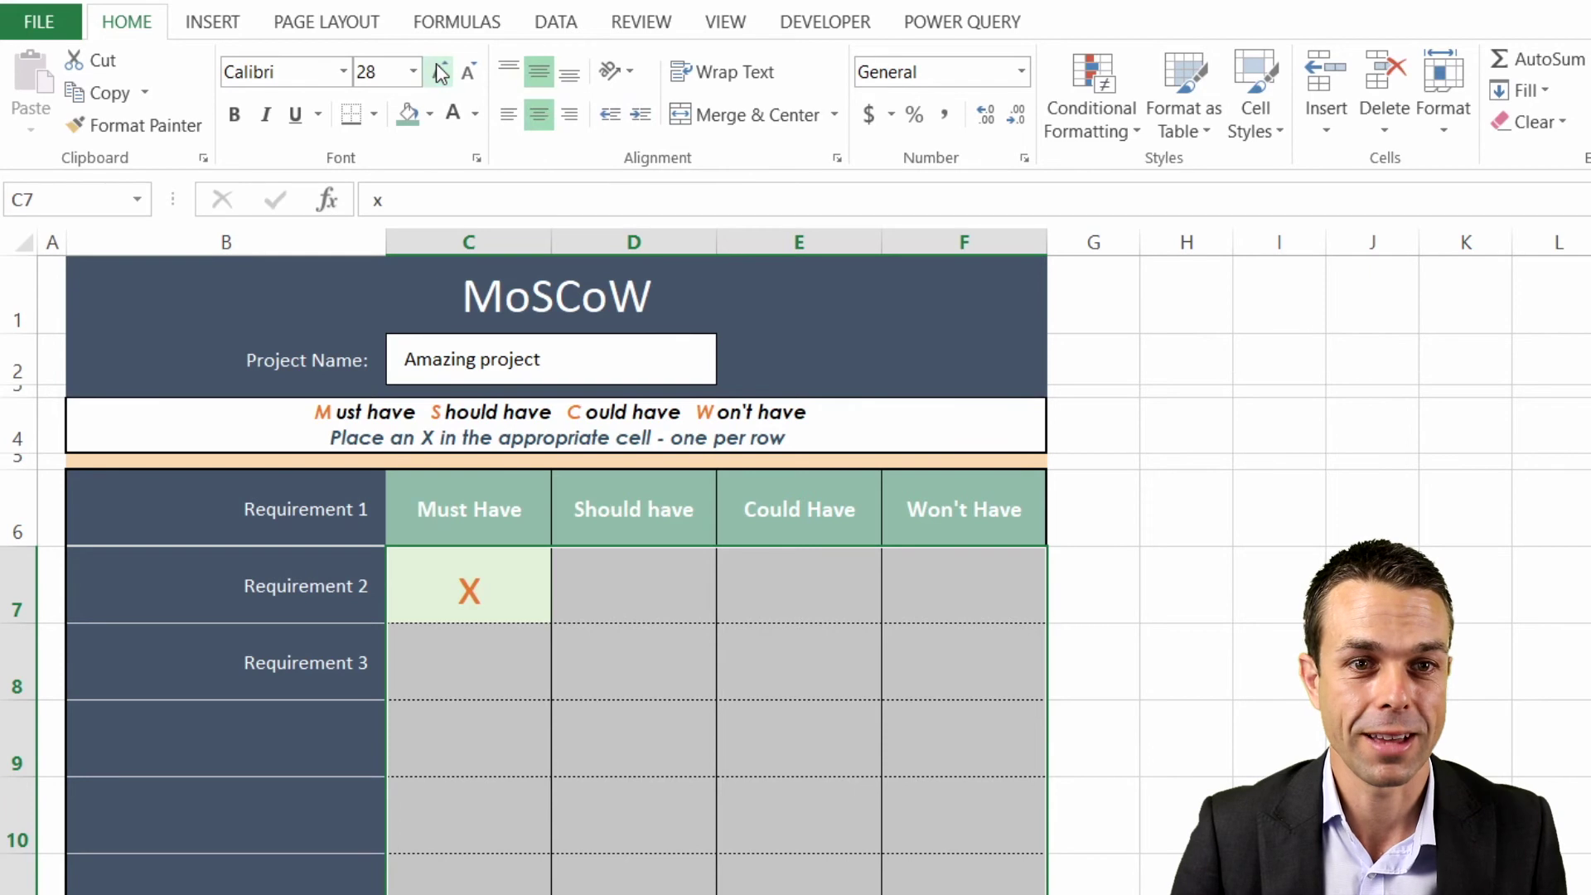
pyautogui.click(476, 77)
pyautogui.click(605, 603)
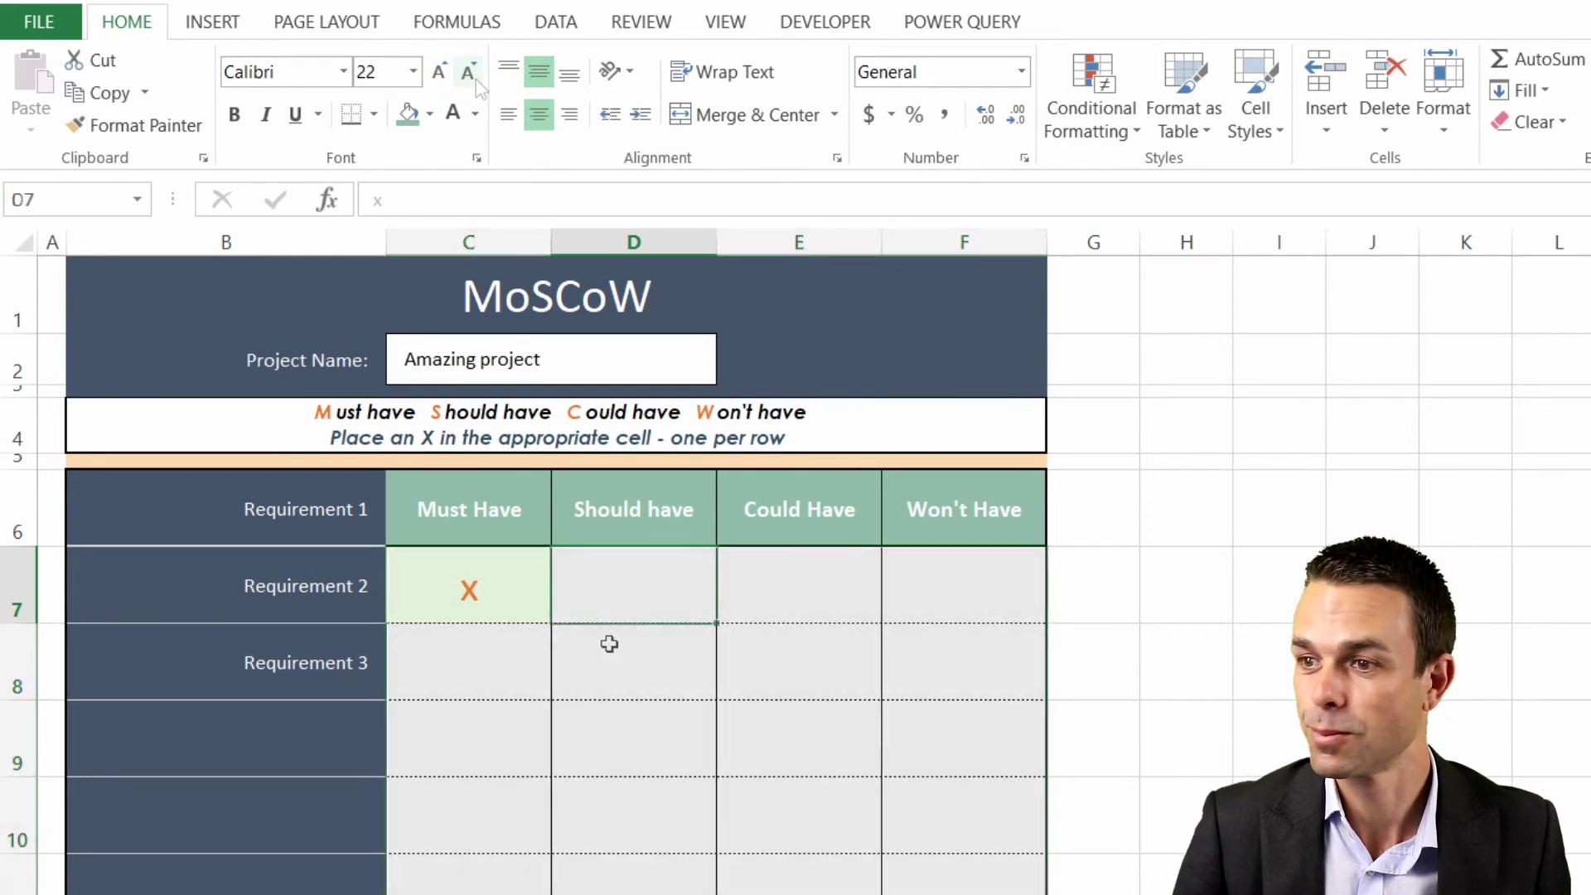
pyautogui.moveTo(604, 603); pyautogui.dragTo(677, 778)
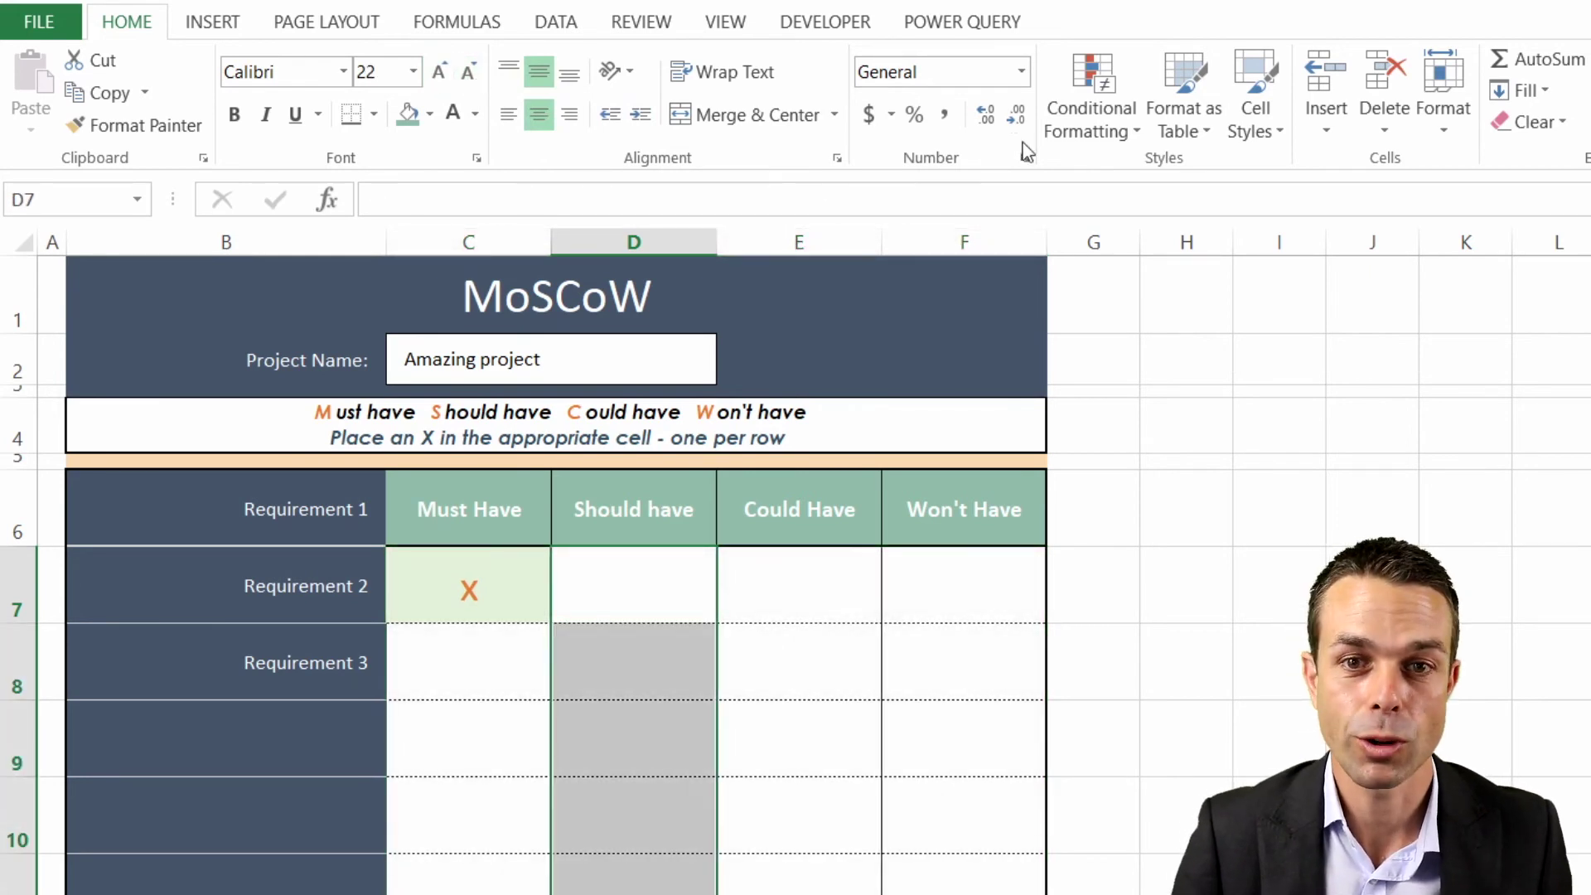
# Give the Should have cells a No Blanks rule with light blue fill, and enter a test x in F10
pyautogui.click(1090, 104)
pyautogui.click(1128, 473)
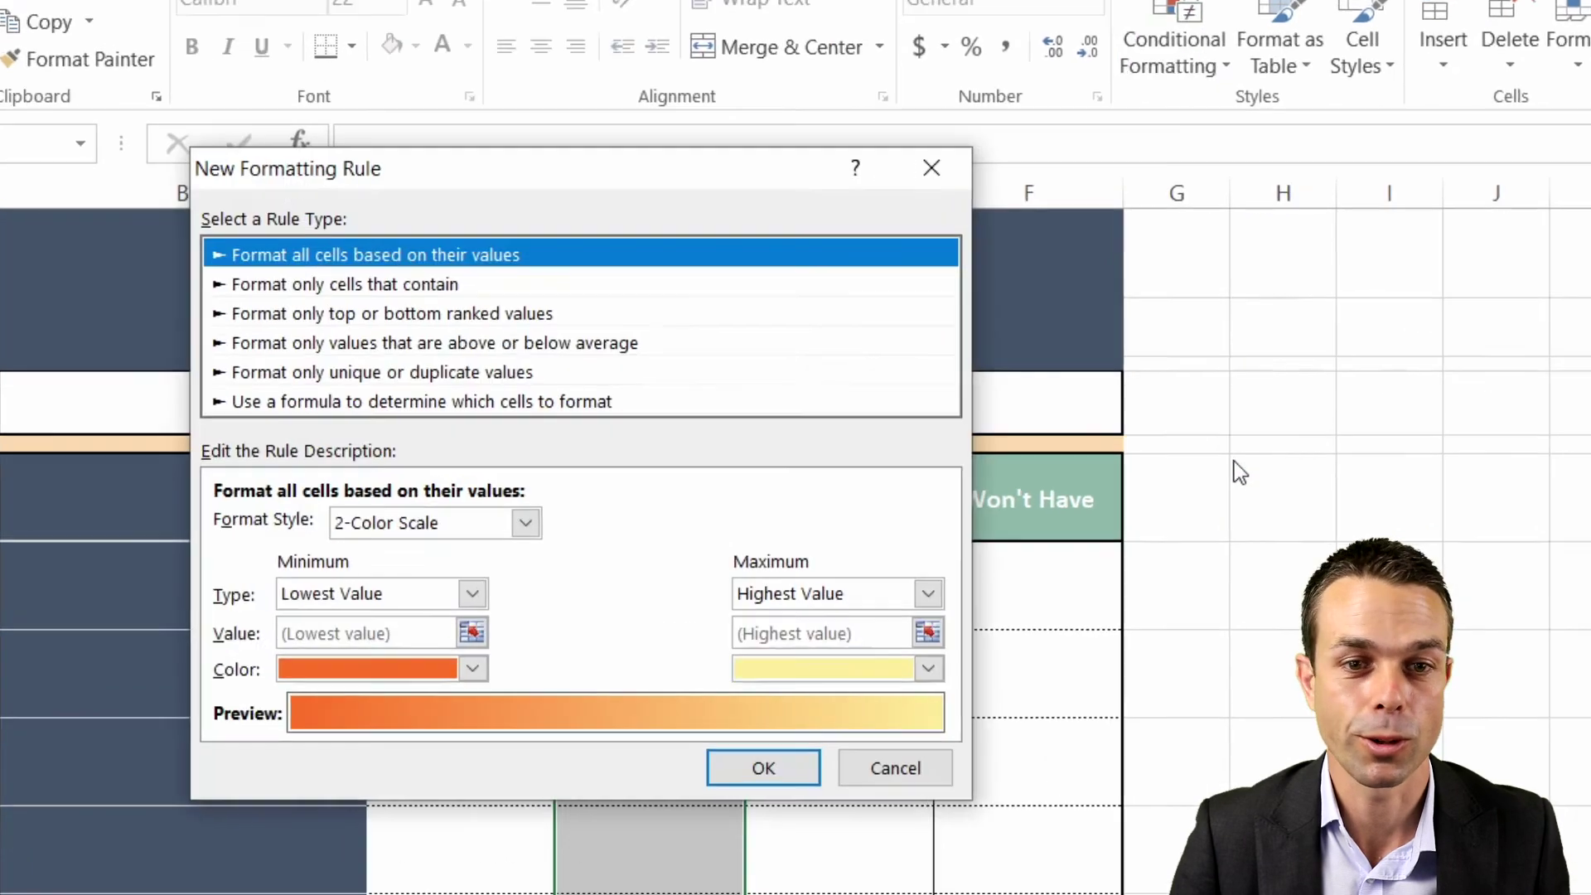
pyautogui.click(401, 285)
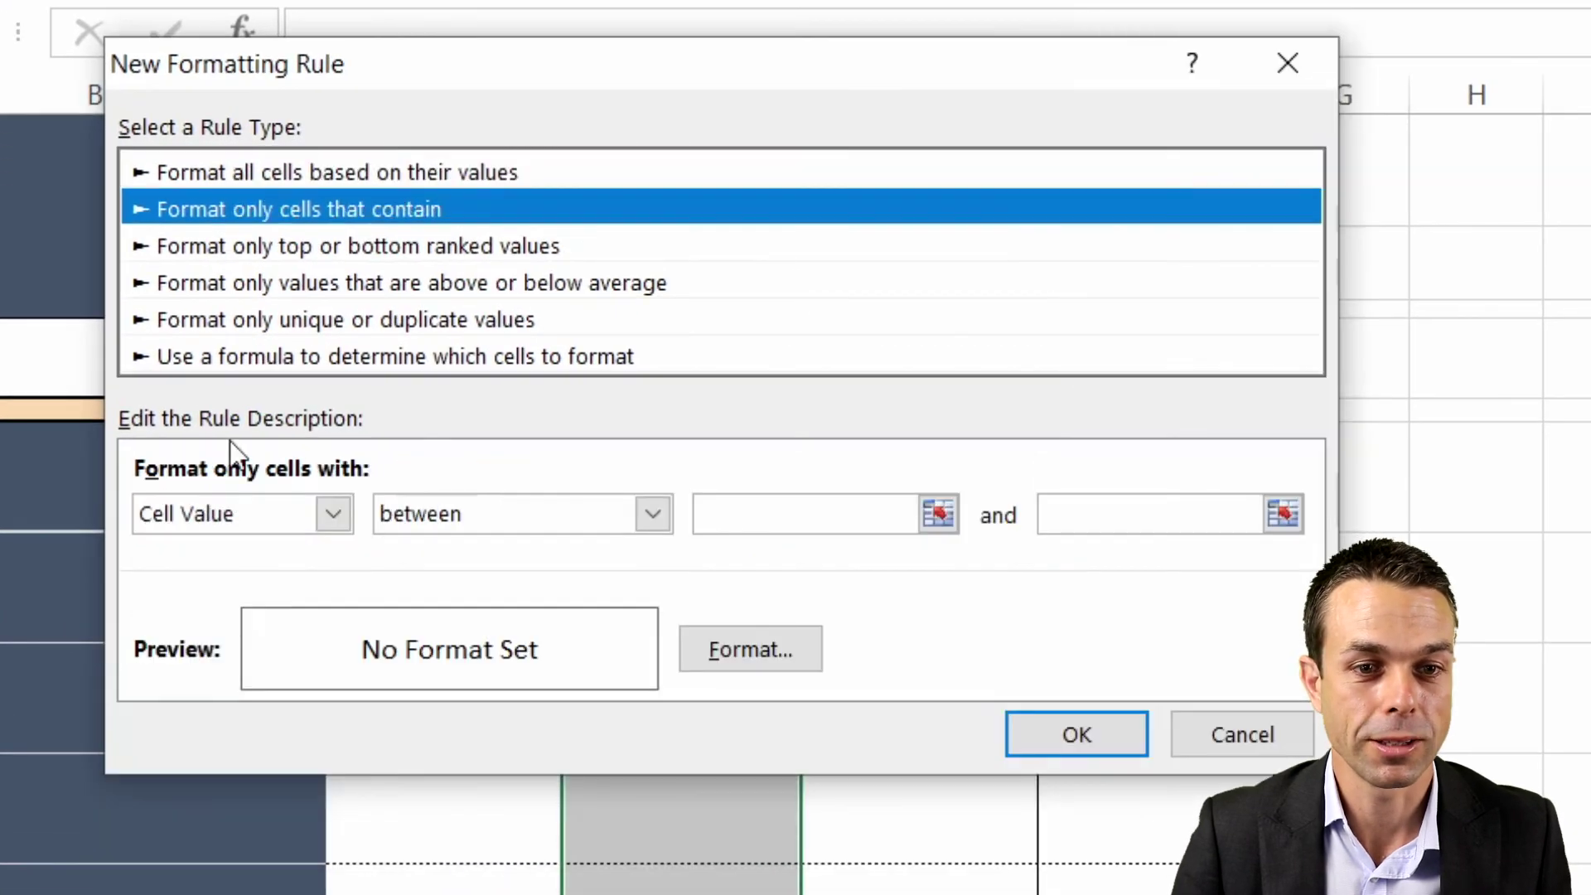
pyautogui.click(332, 513)
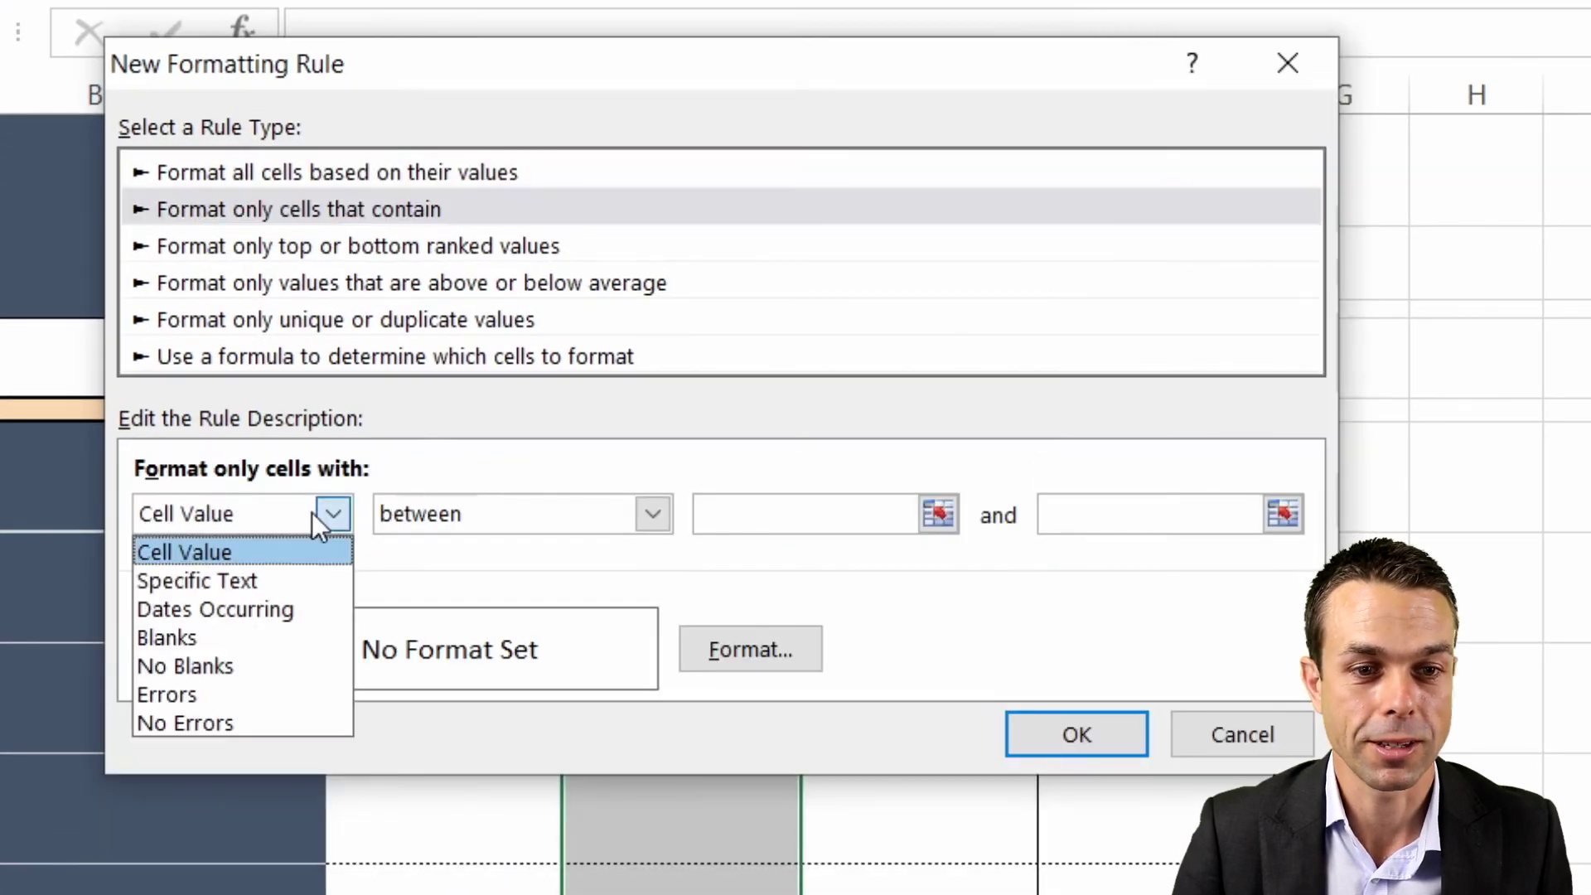
pyautogui.click(260, 664)
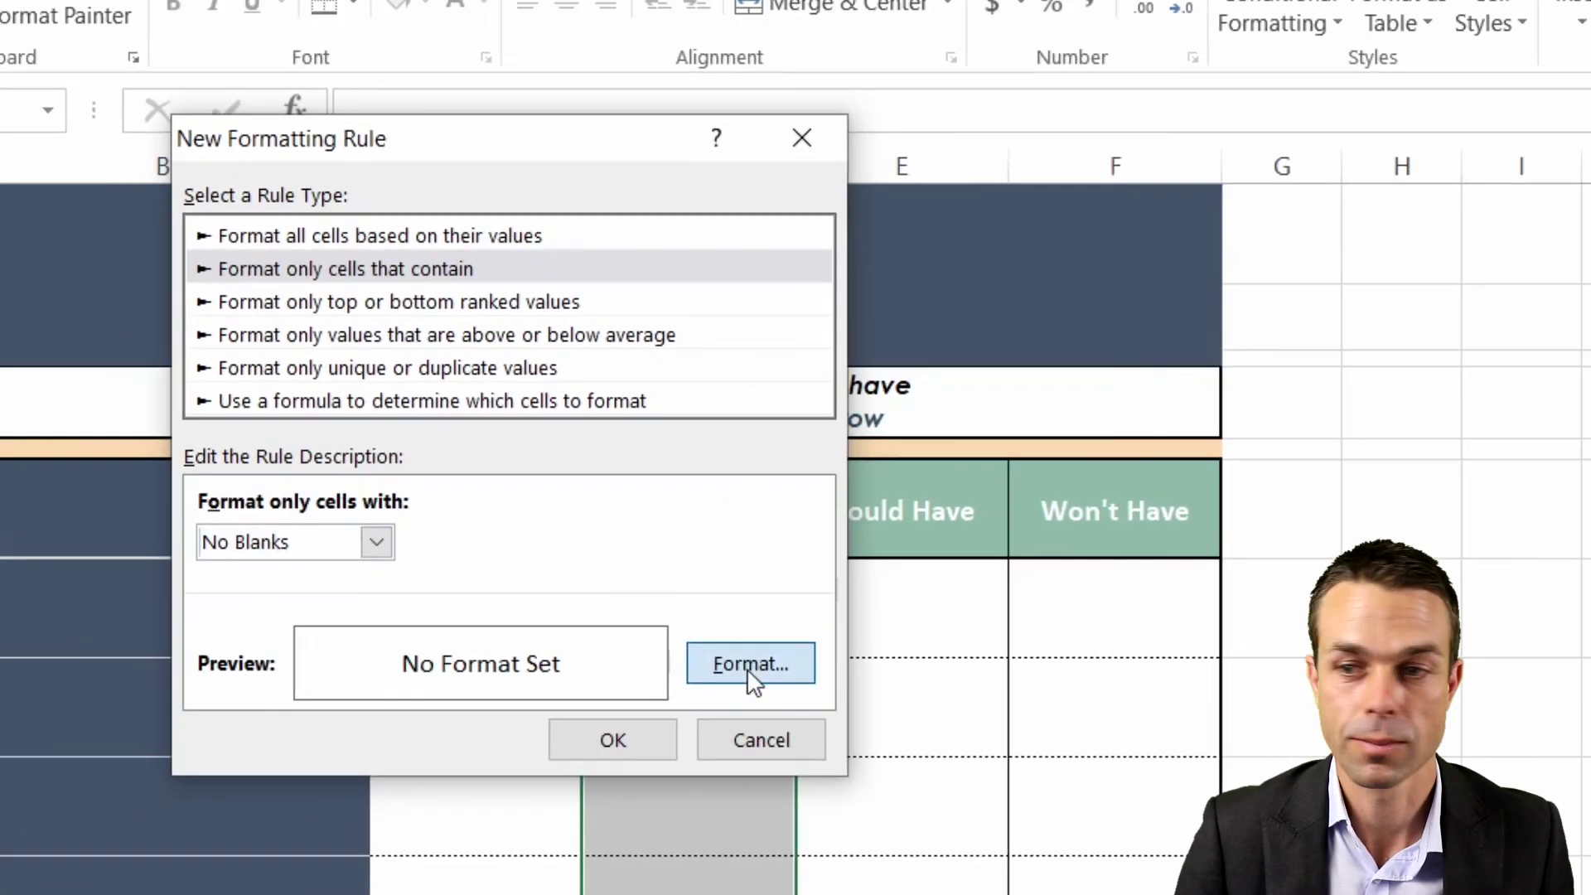
pyautogui.click(749, 648)
pyautogui.click(370, 265)
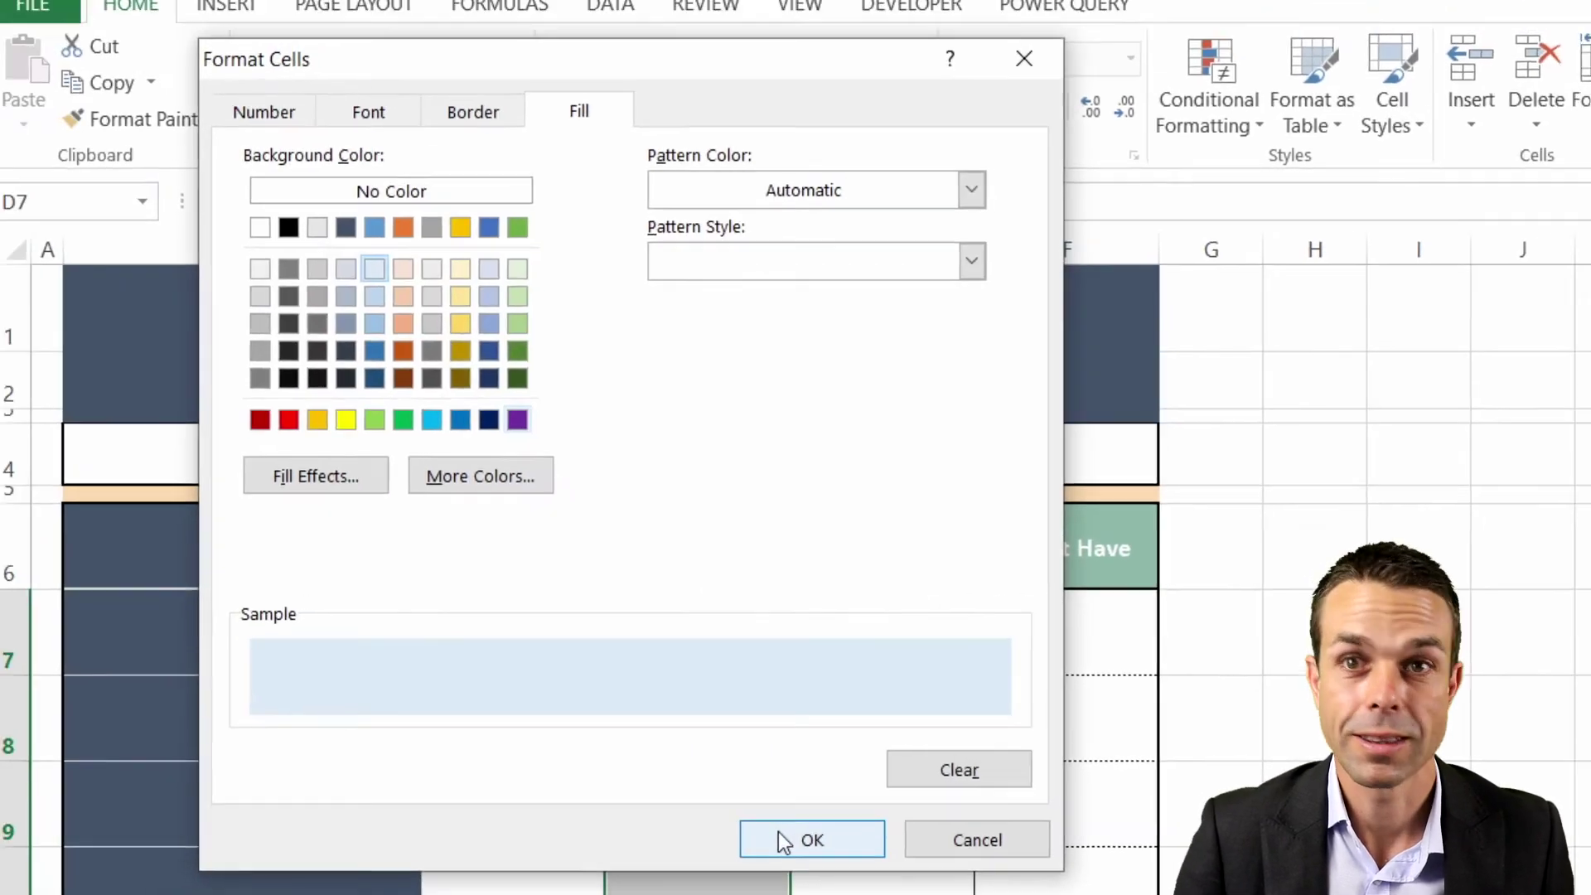
pyautogui.click(778, 831)
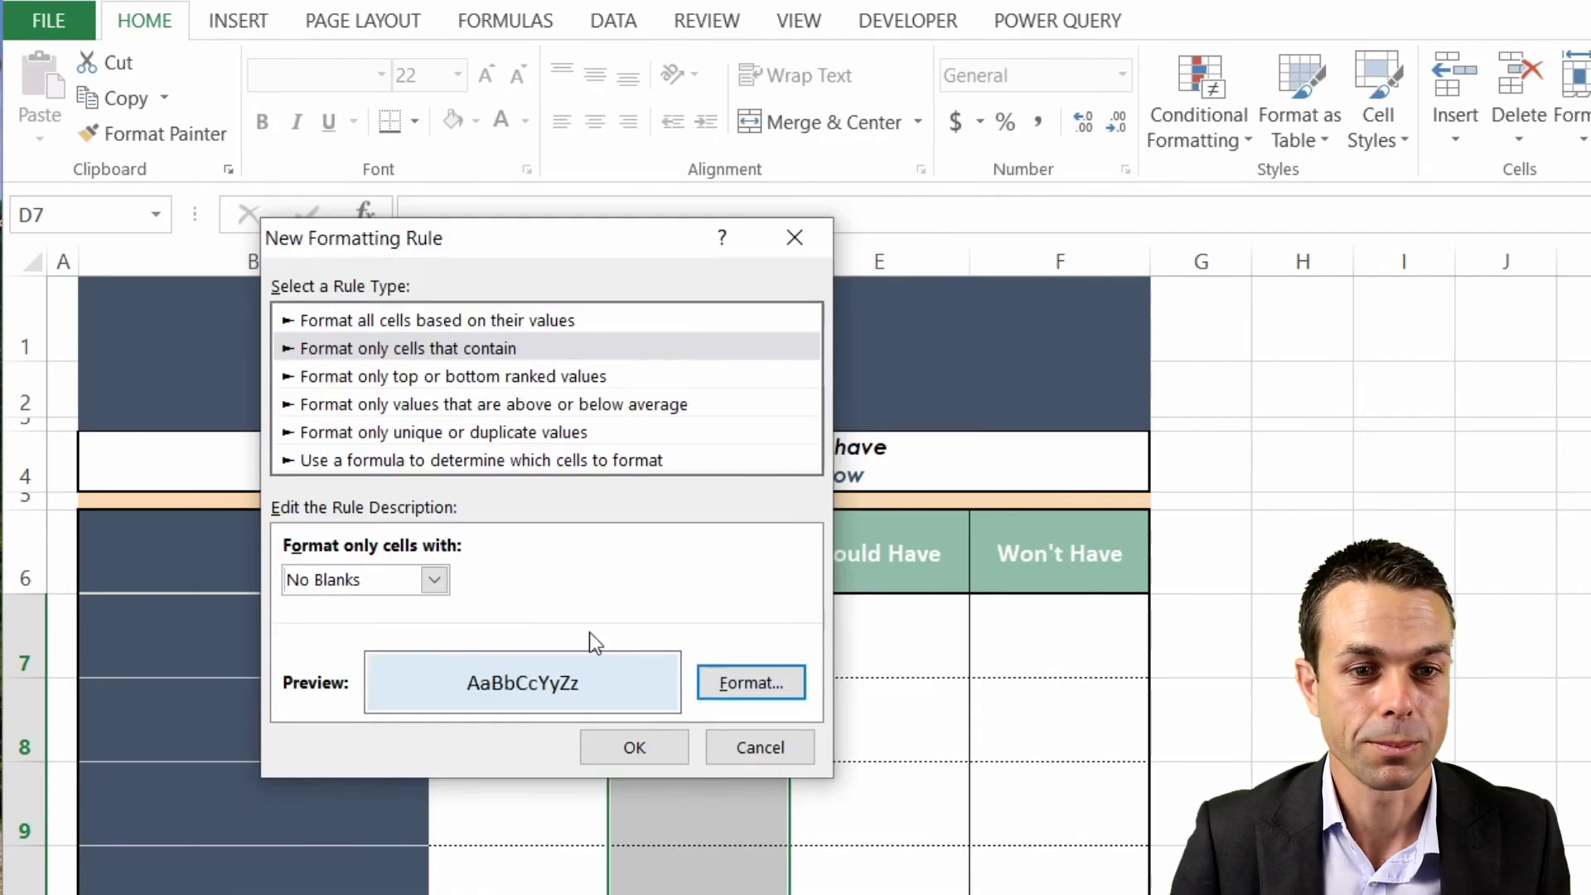
pyautogui.click(767, 683)
pyautogui.click(547, 717)
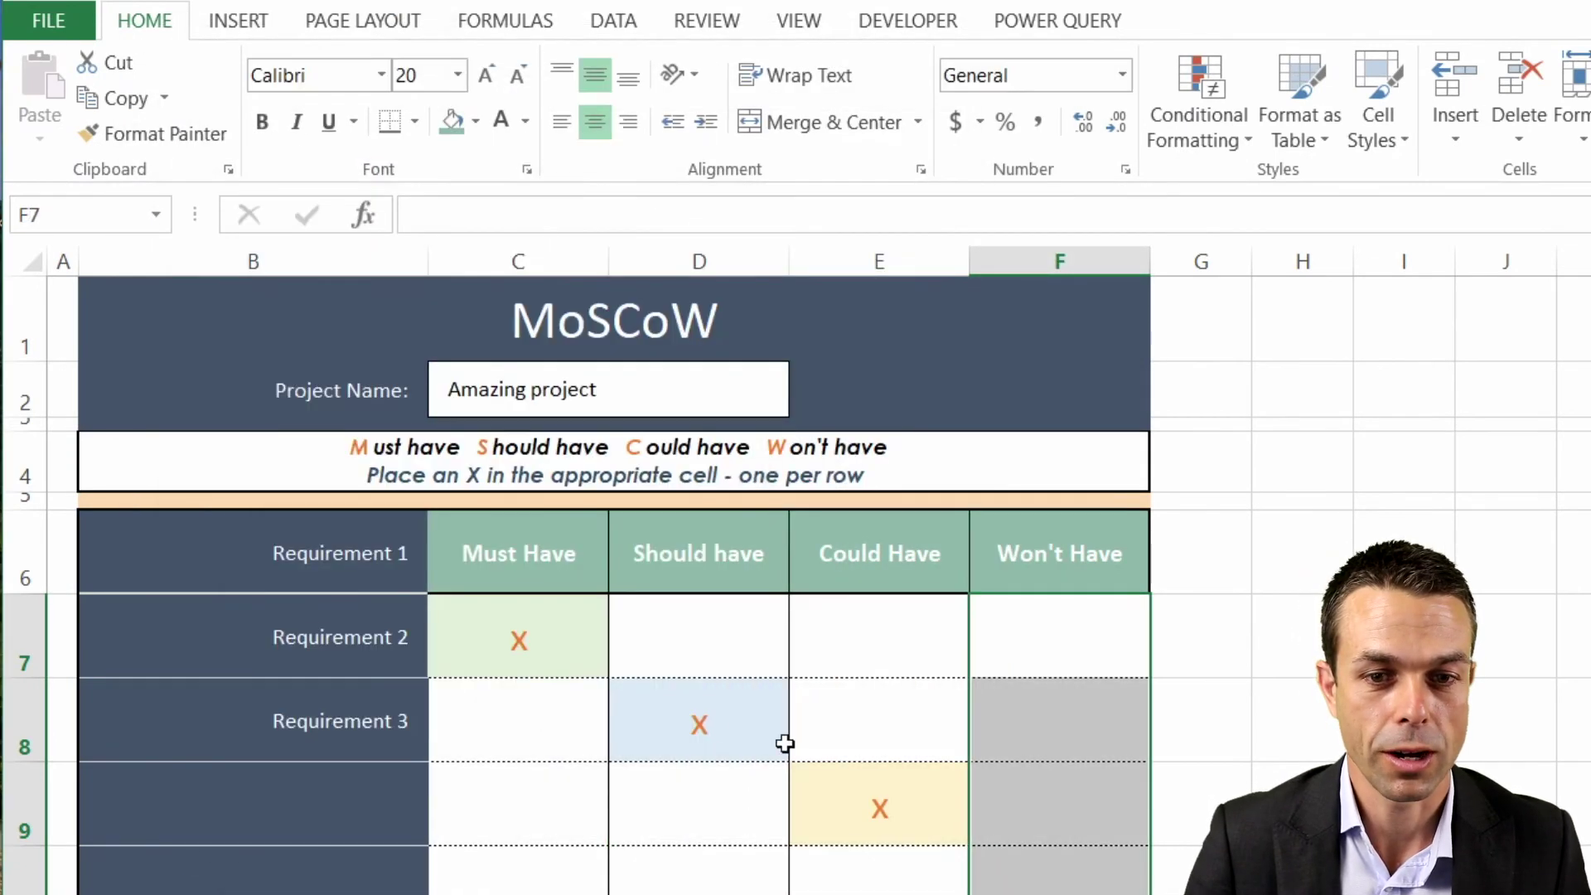
pyautogui.click(1011, 841)
pyautogui.write('x')
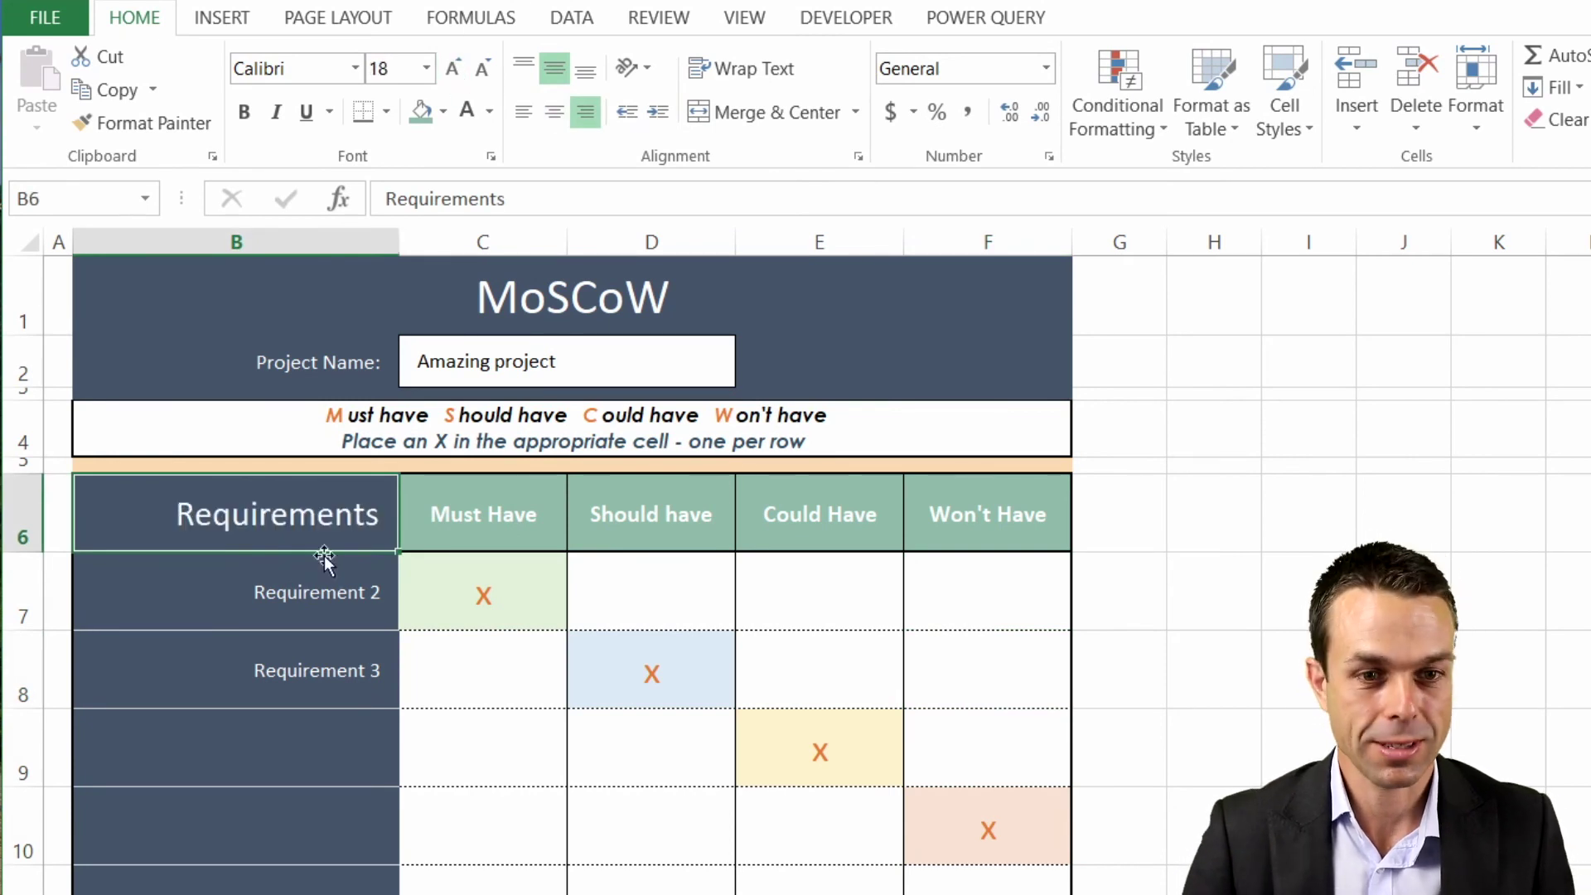
# Select the requirement labels in B7:B10 for renumbering
pyautogui.click(299, 591)
pyautogui.click(344, 748)
pyautogui.click(377, 594)
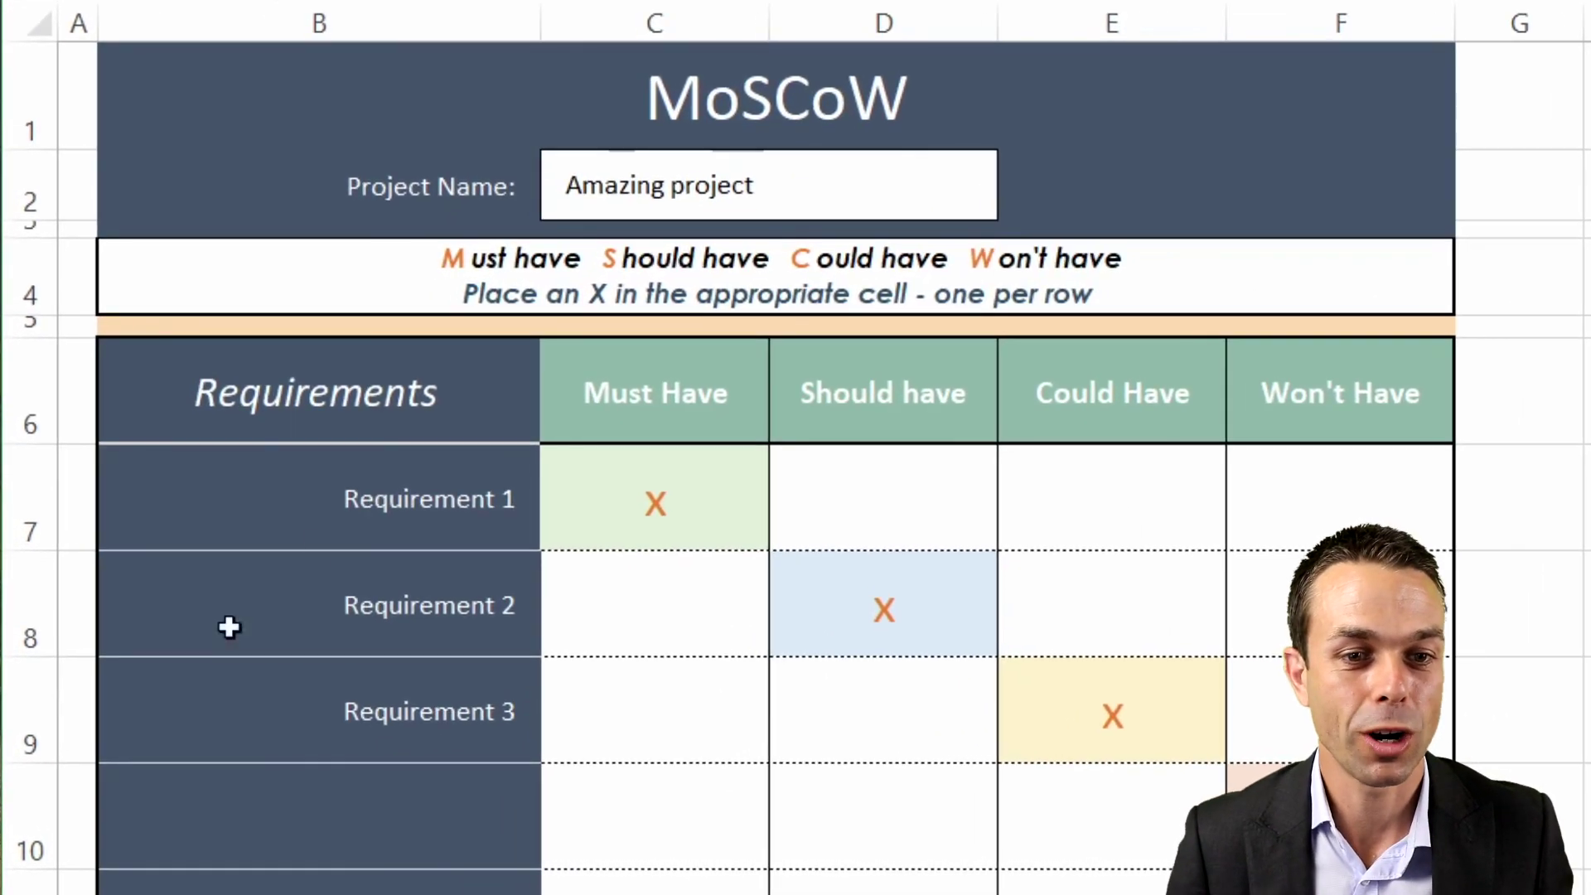
pyautogui.moveTo(352, 520); pyautogui.dragTo(416, 838)
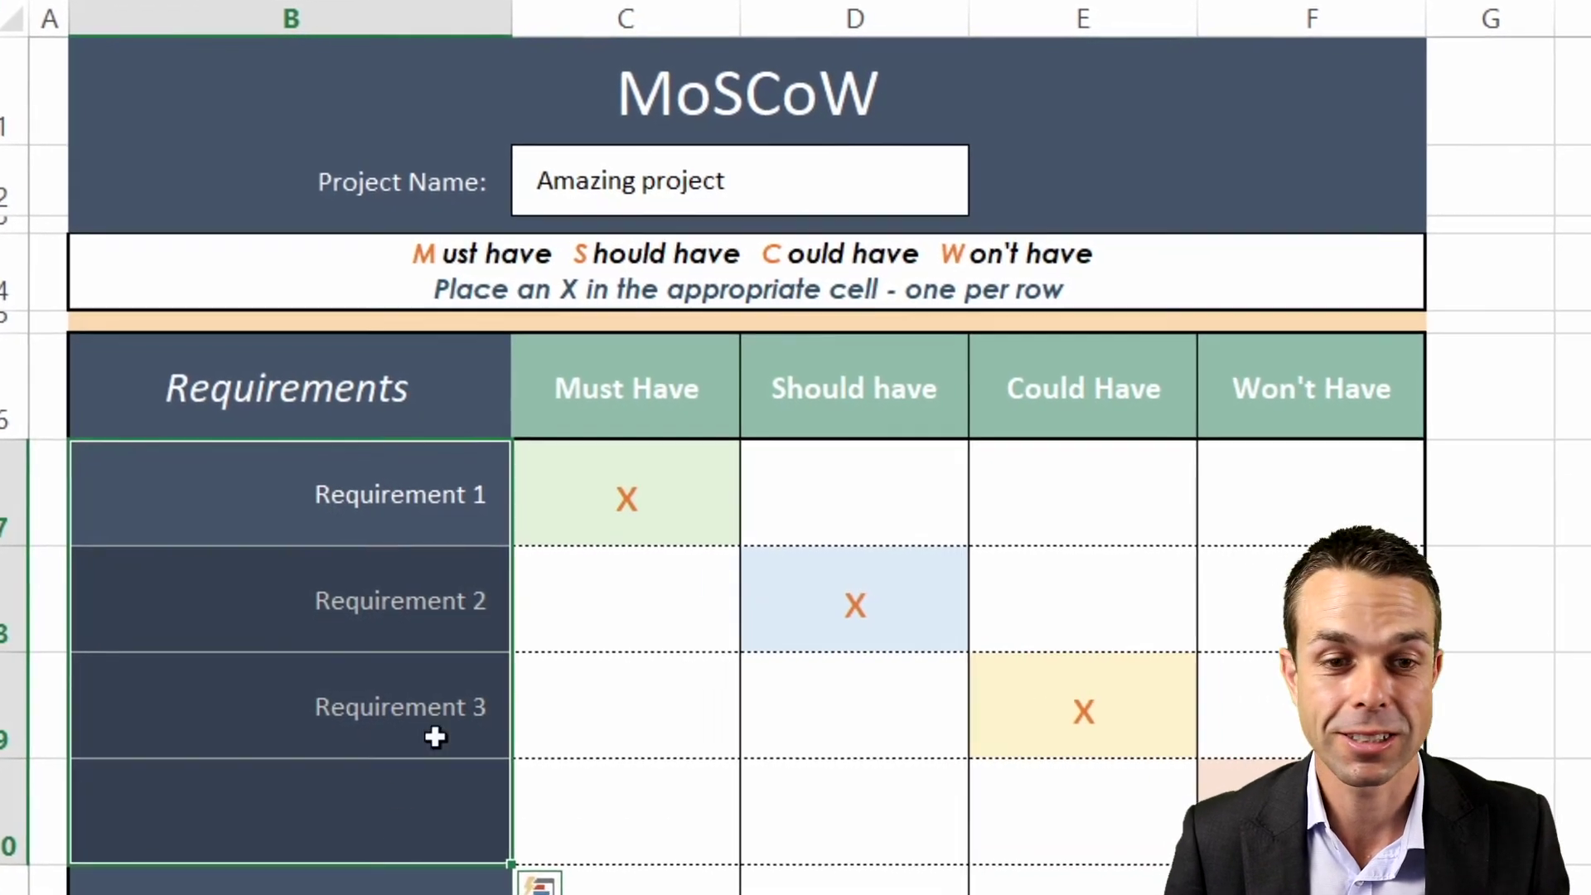
# Review the green, blue, yellow and peach X entries across the four priority columns
pyautogui.click(630, 483)
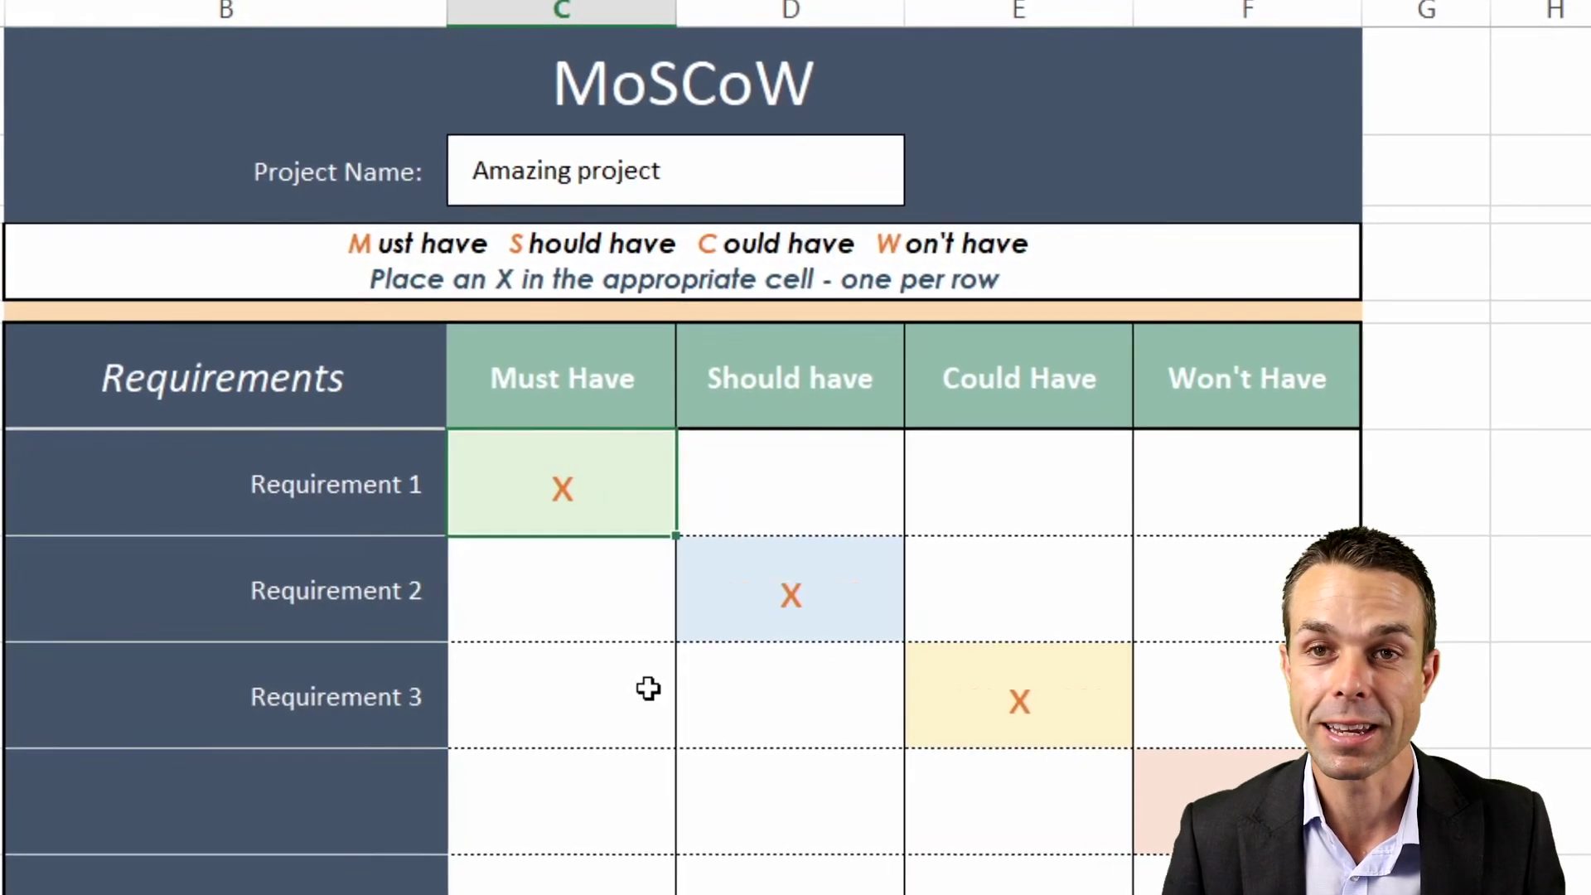
pyautogui.click(762, 605)
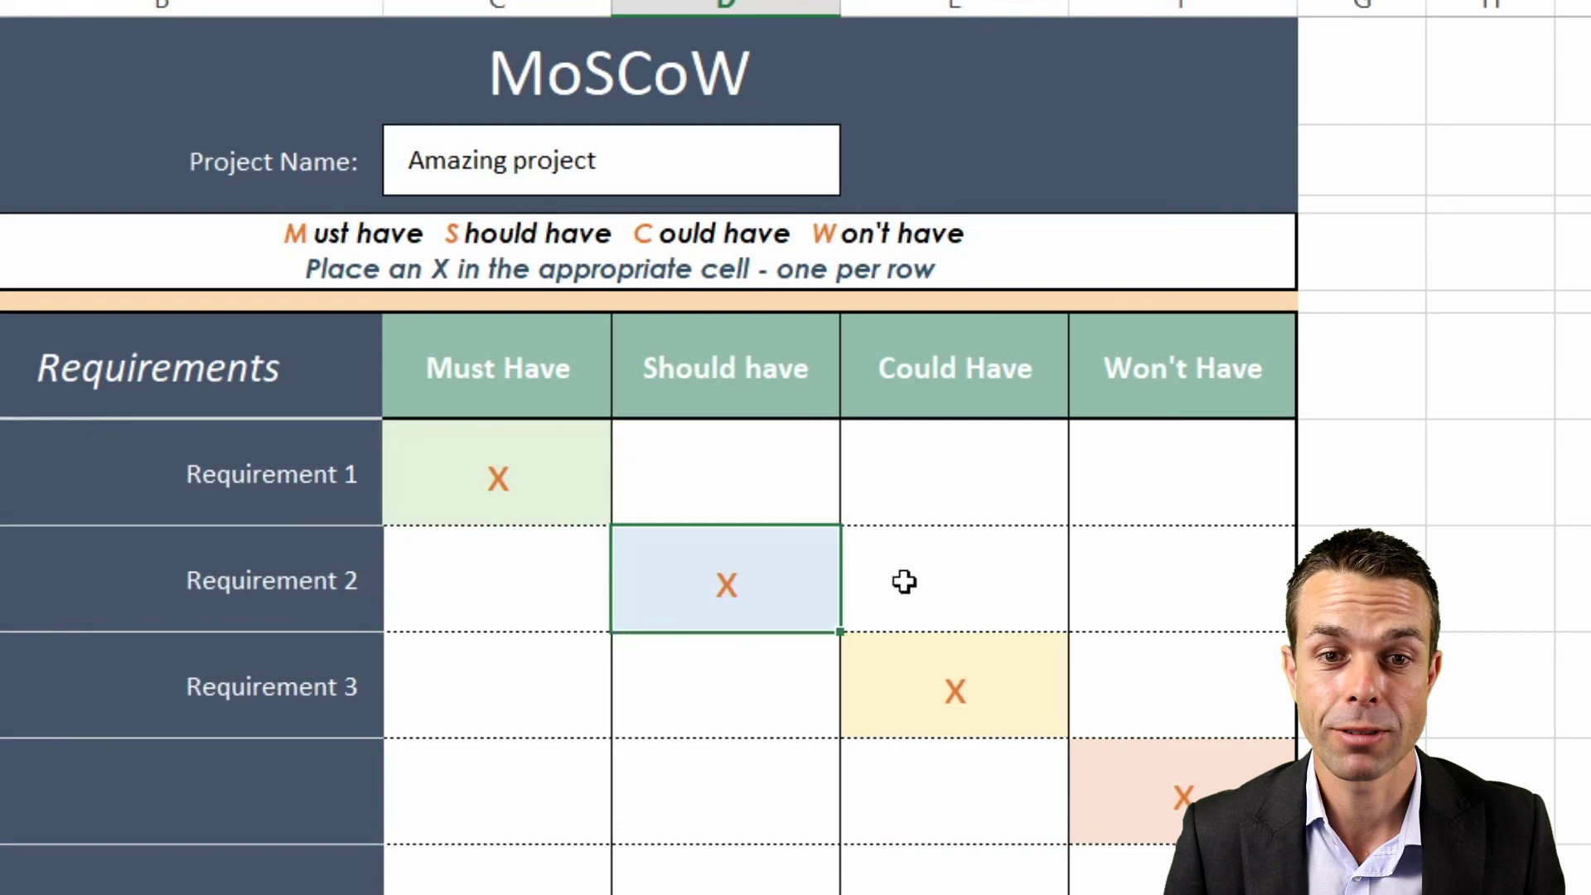
pyautogui.click(924, 686)
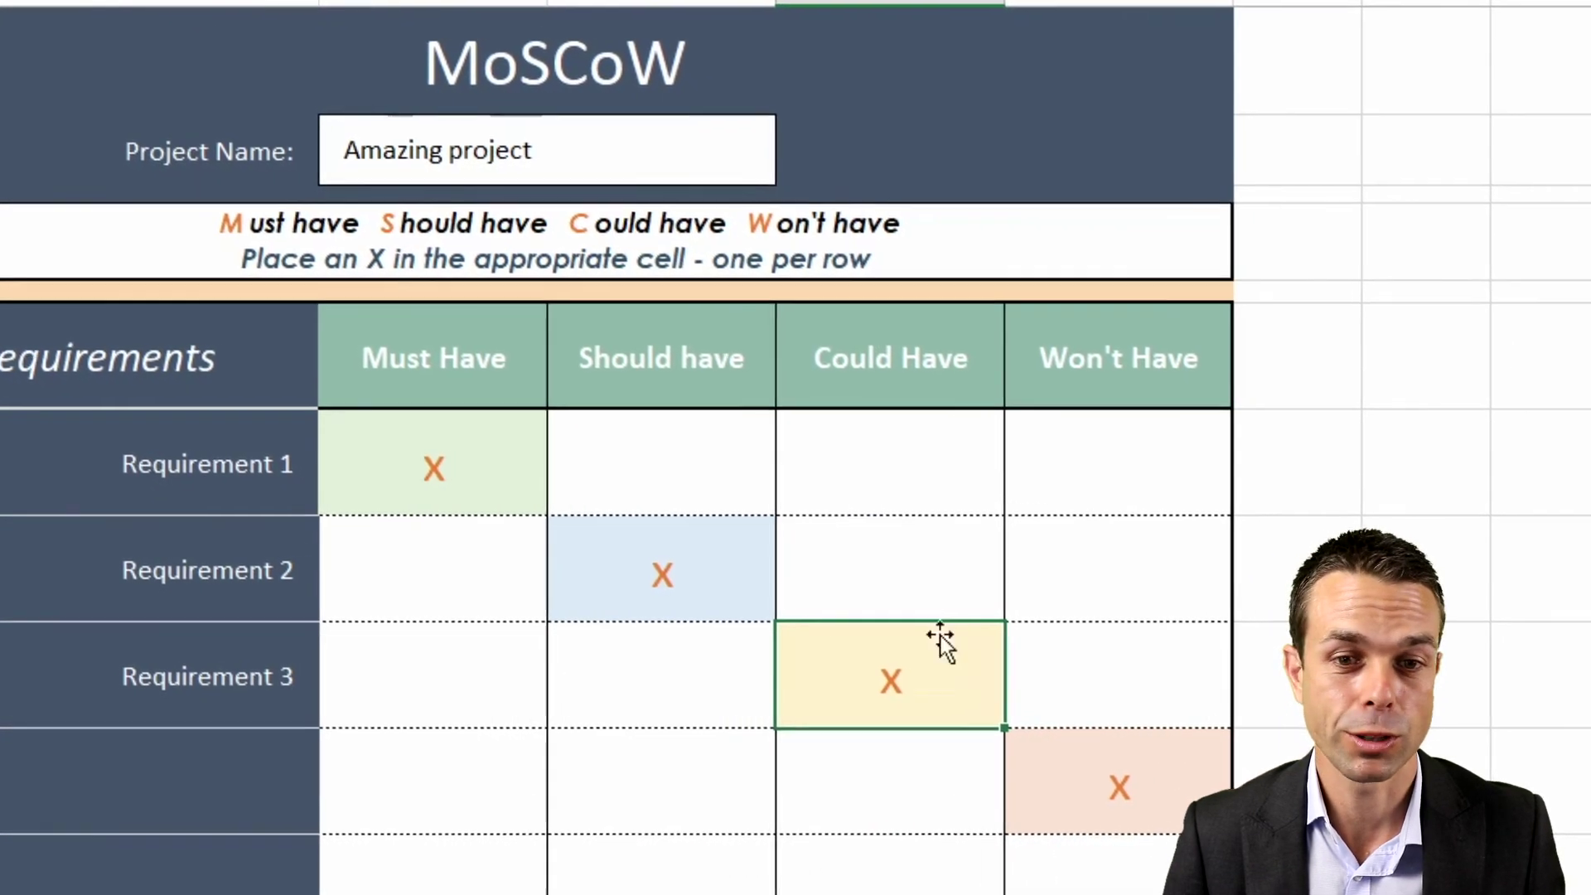
pyautogui.click(1125, 764)
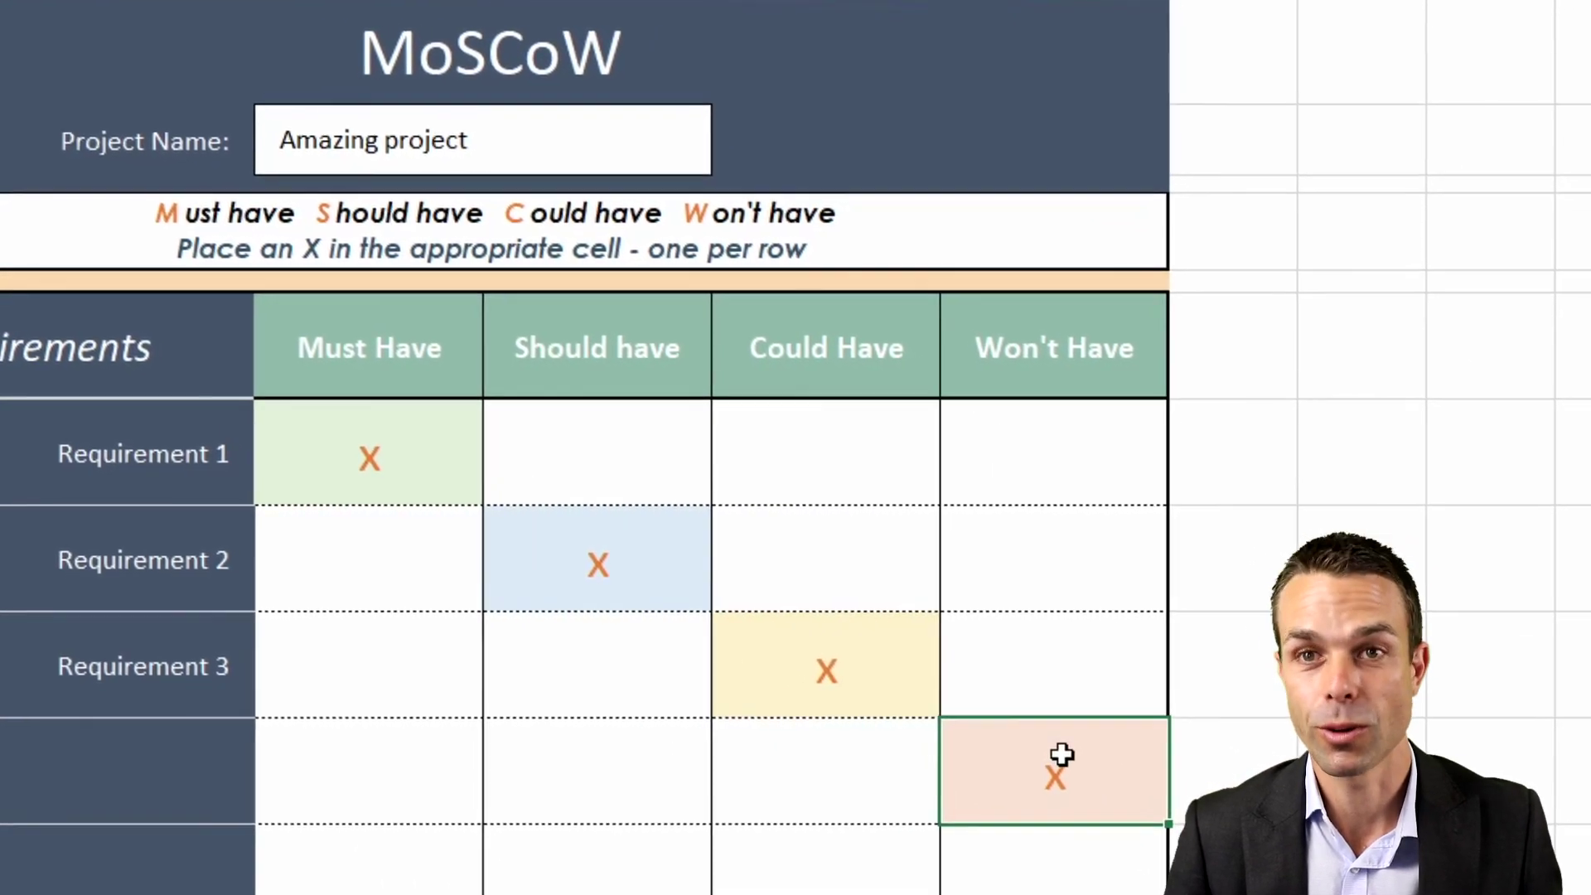